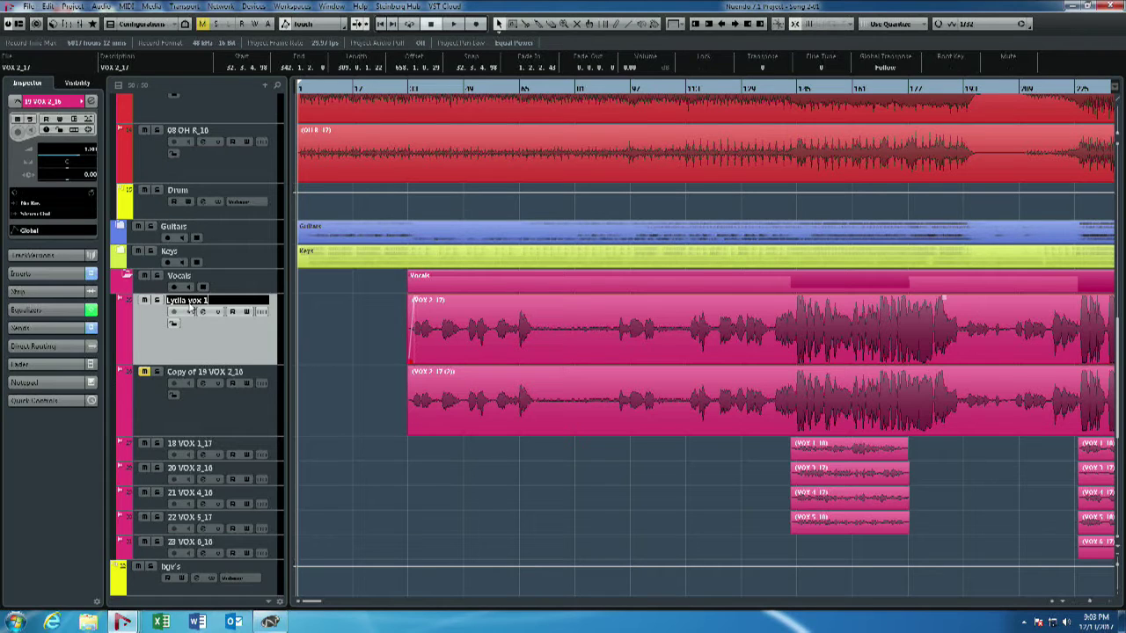
# Step: Rename the duplicated 19 VOX 2_16 track with the singer's first name followed by "vox 1 dup"
pyautogui.doubleClick(200, 375)
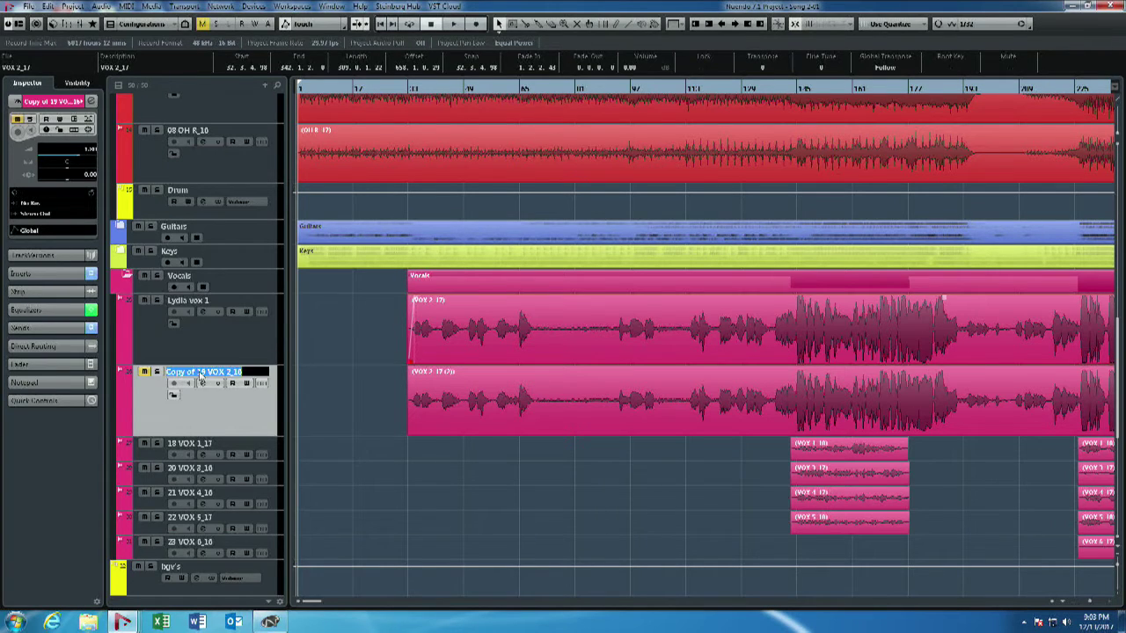
pyautogui.write('Ly')
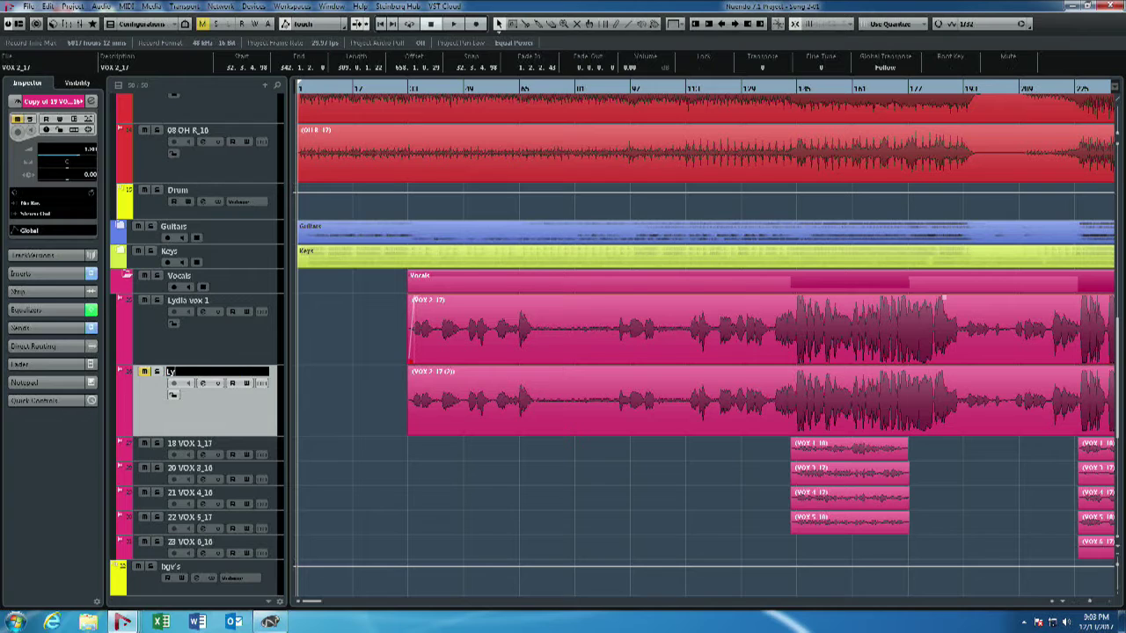
pyautogui.write('dia vox 1 dup')
pyautogui.press('Return')
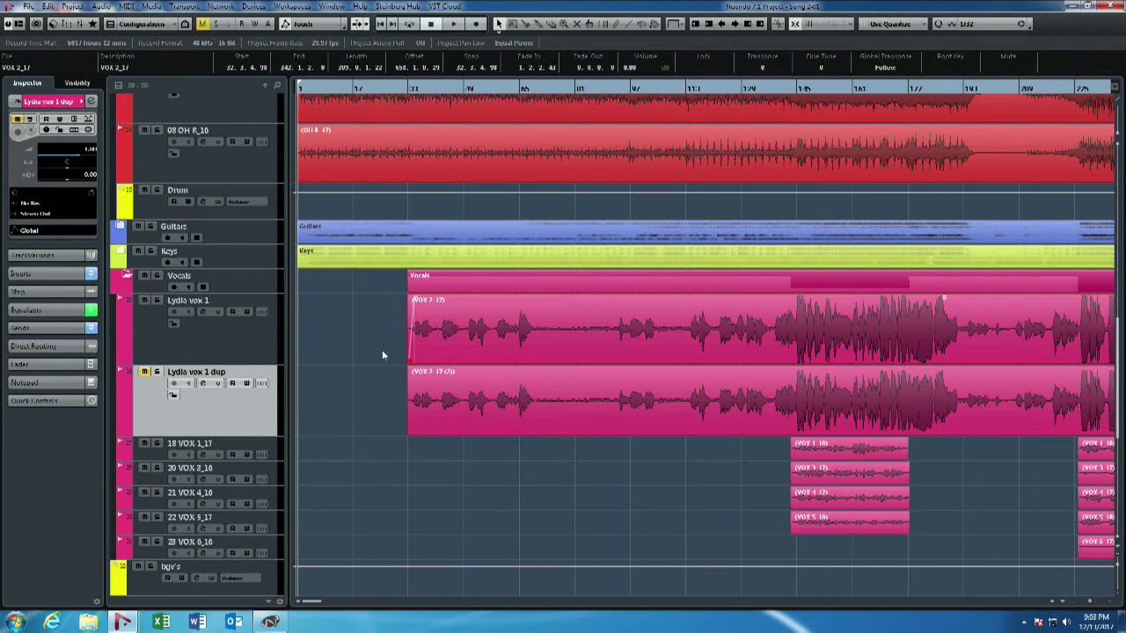
# Step: Select the original lead vocal track, set the cursor just before its first event, and open that VOX 2_17 event in the Sample Editor
pyautogui.click(222, 340)
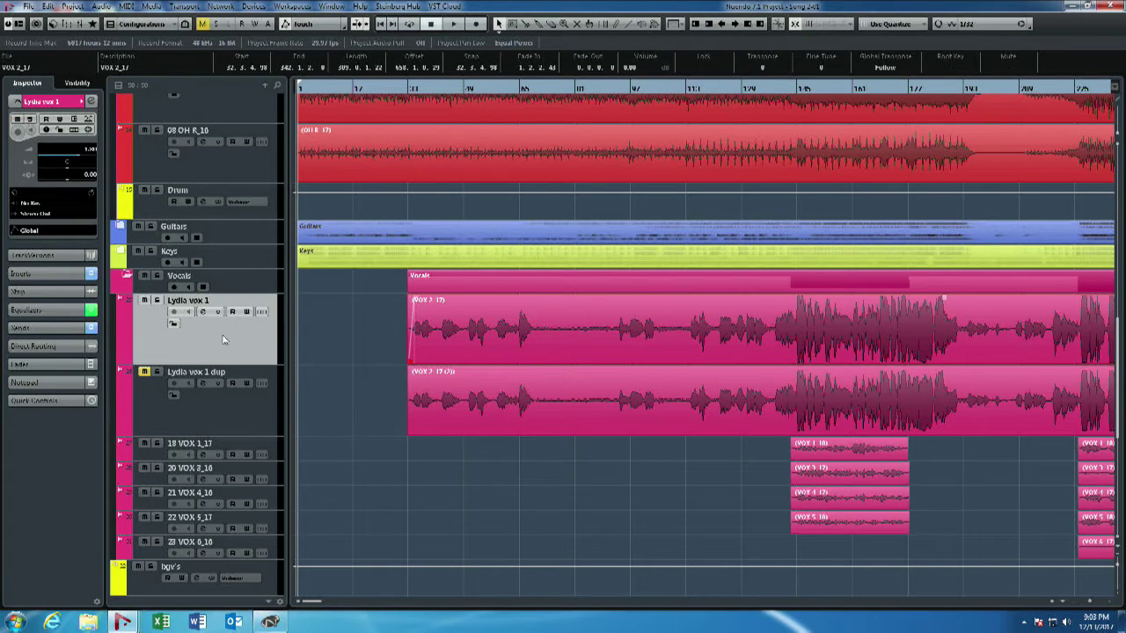
pyautogui.click(230, 410)
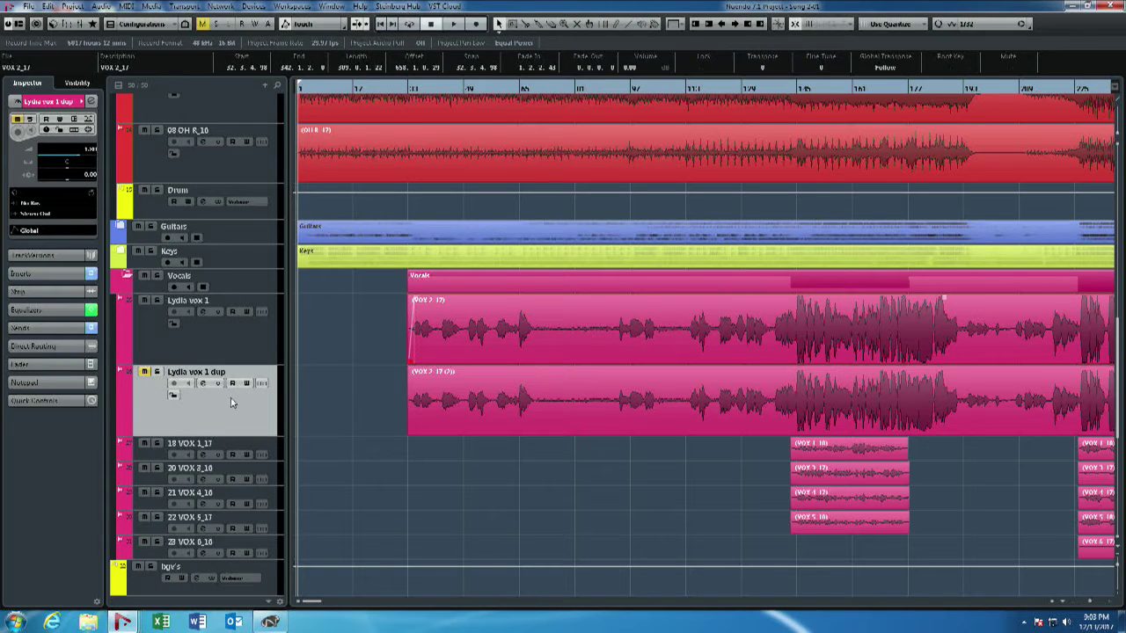
pyautogui.click(237, 351)
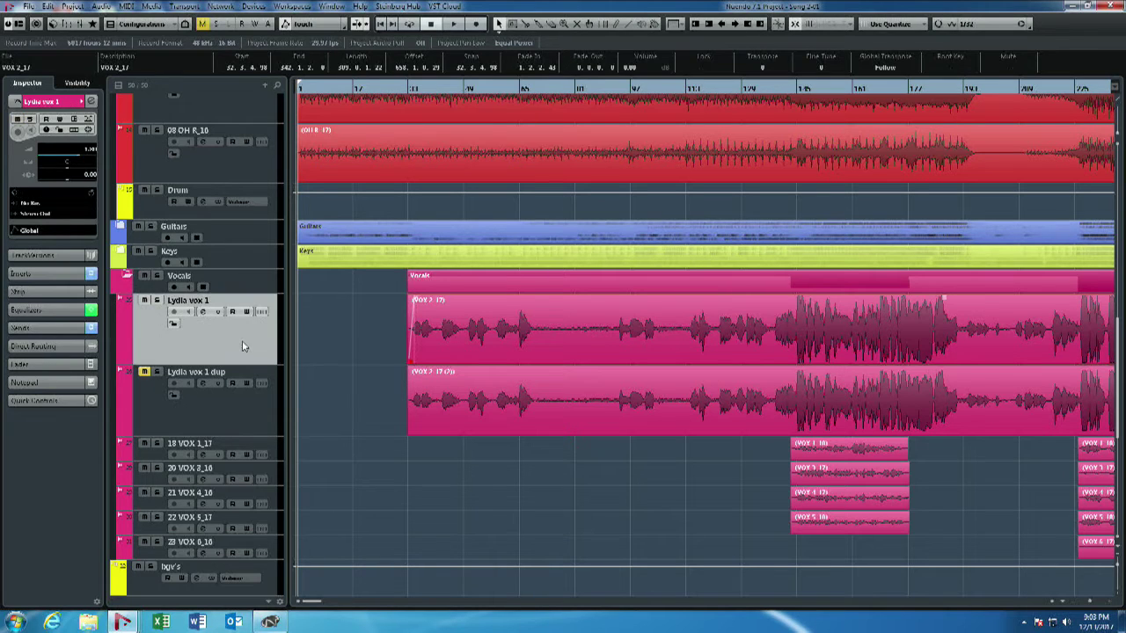
pyautogui.click(388, 89)
pyautogui.moveTo(394, 92); pyautogui.dragTo(403, 92)
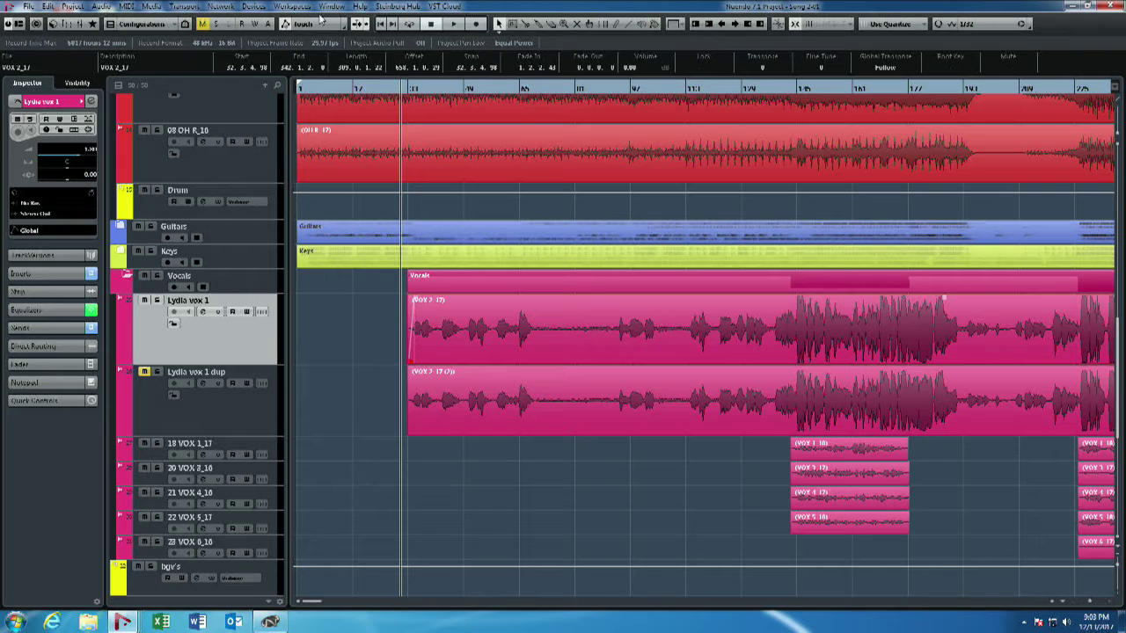
pyautogui.doubleClick(476, 341)
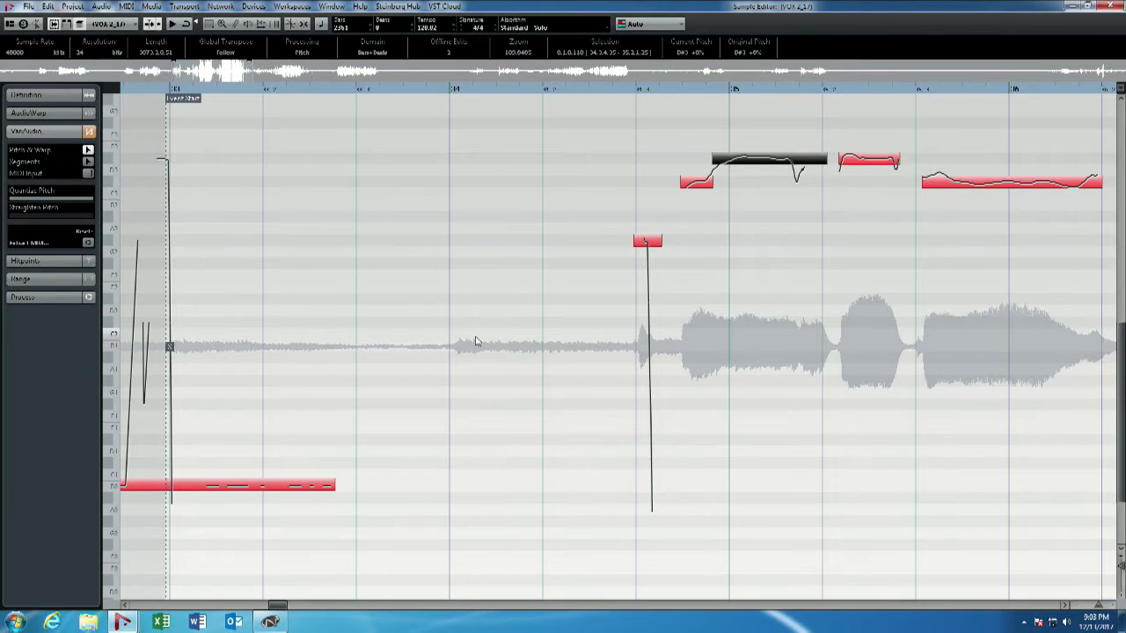
# Step: Examine the VariAudio pitch segments across the whole vocal event, from event start to event end
pyautogui.press('g')
pyautogui.press('g')
pyautogui.press('g')
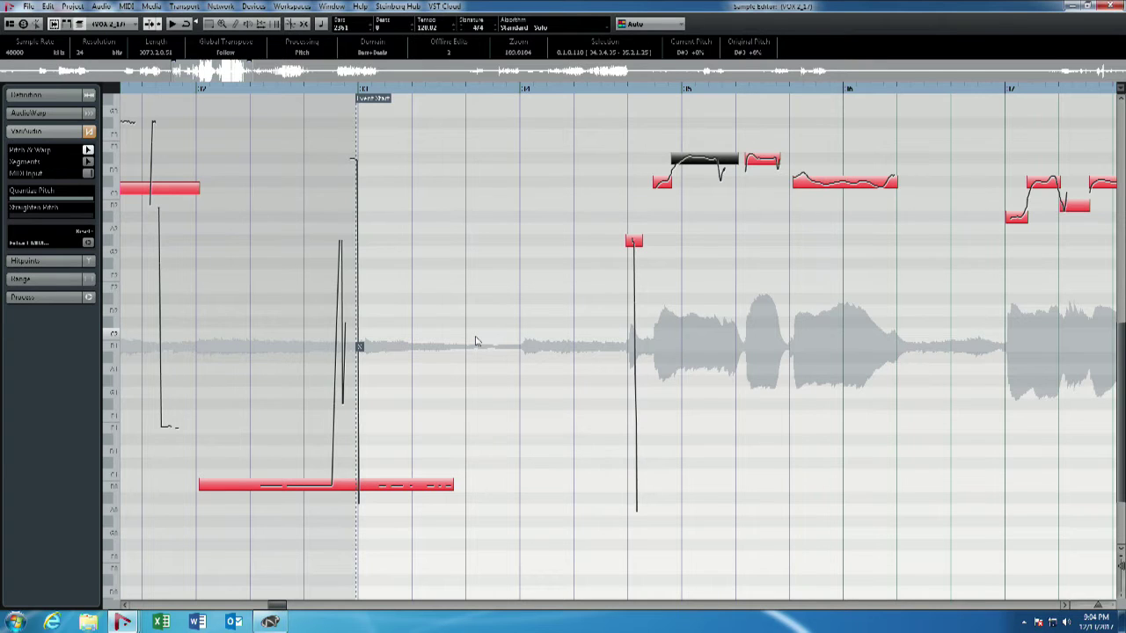
pyautogui.press('g')
pyautogui.press('g')
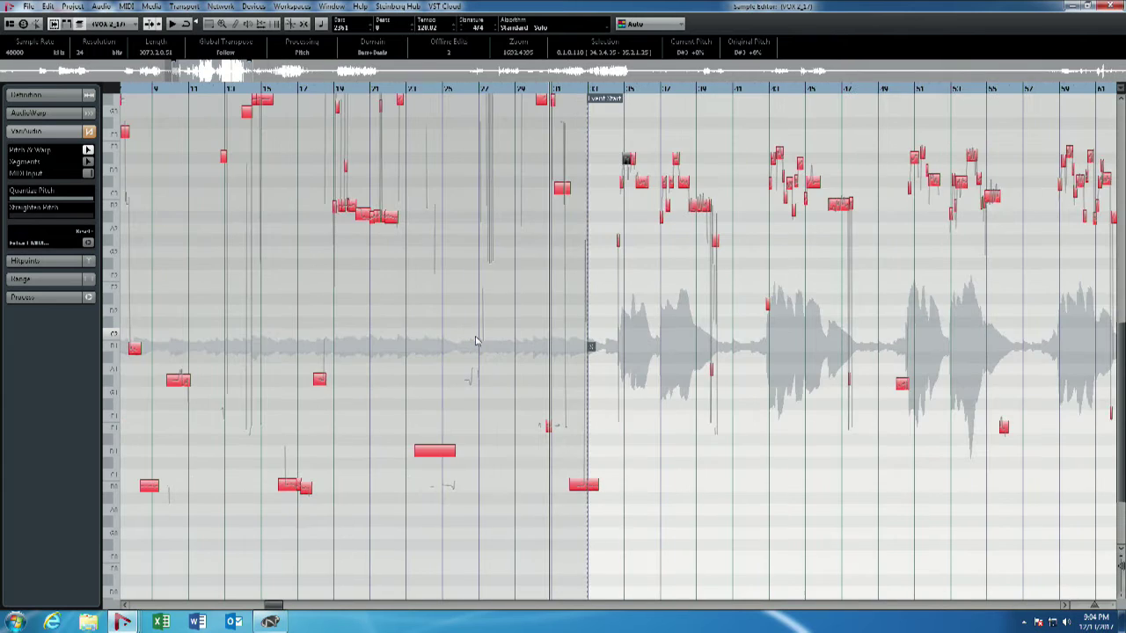
pyautogui.press('g')
pyautogui.press('g')
pyautogui.press('g')
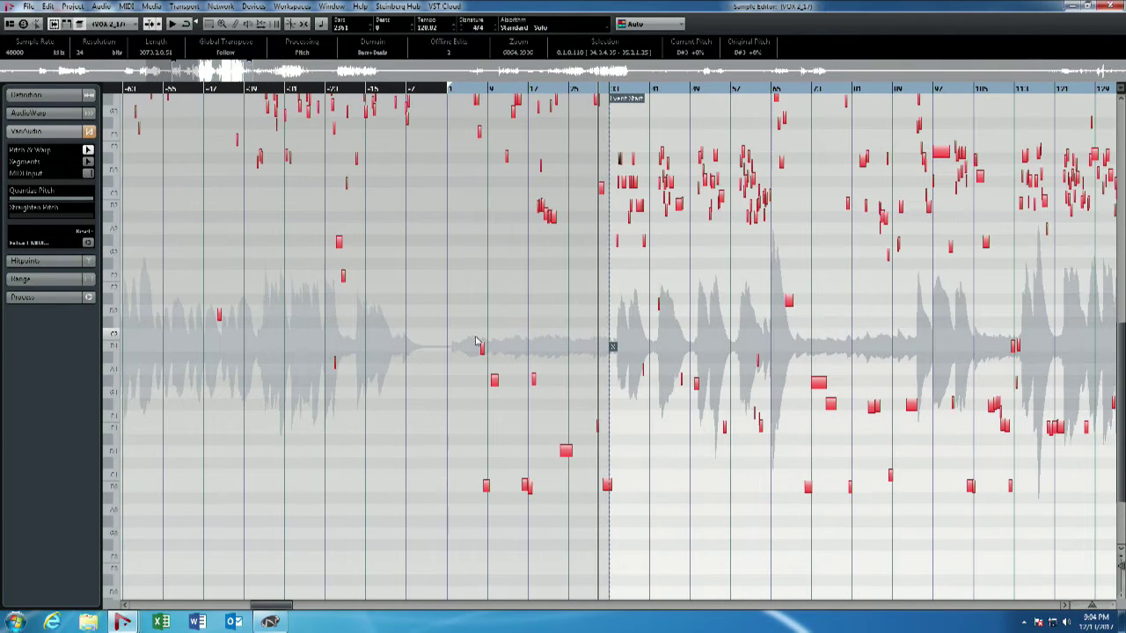
pyautogui.press('g')
pyautogui.press('g')
pyautogui.press('g')
pyautogui.press('g')
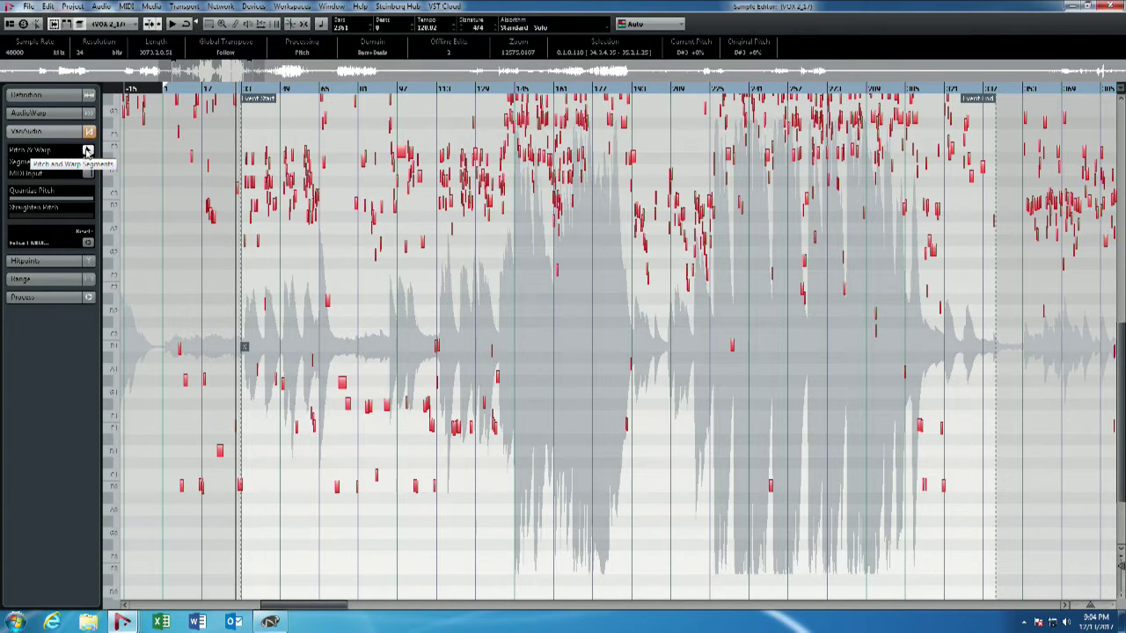
# Step: Use Pitch & Warp mode and examine how the vocal segments line up with the notes of the piano keyboard
pyautogui.click(88, 151)
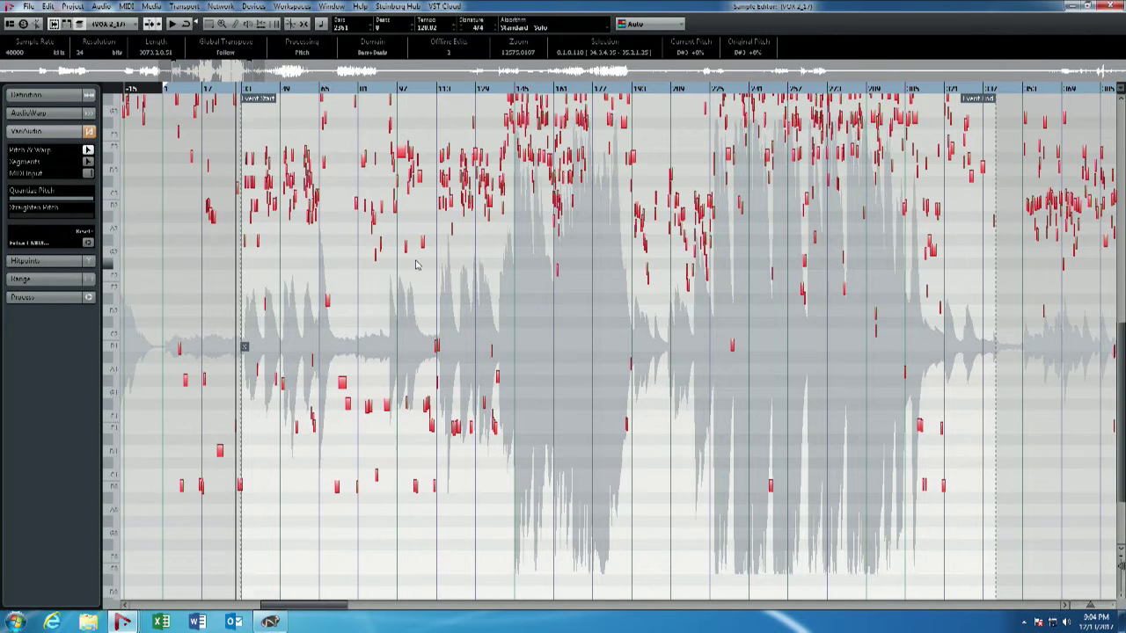
pyautogui.scroll(3, 417, 265)
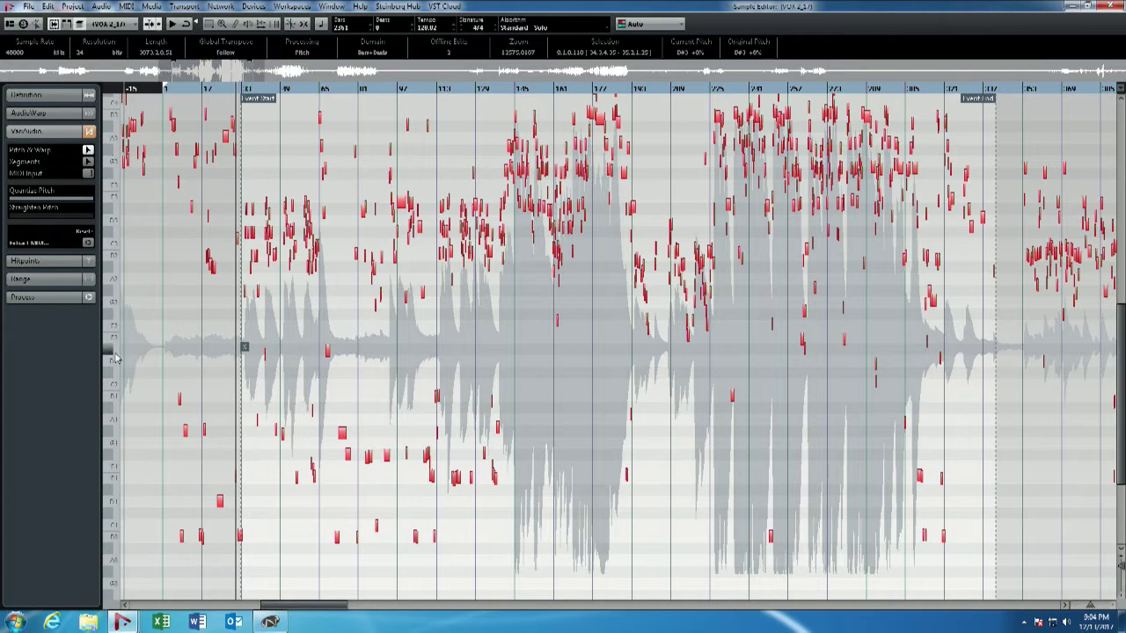
pyautogui.click(111, 438)
pyautogui.scroll(2, 132, 233)
pyautogui.scroll(2, 137, 230)
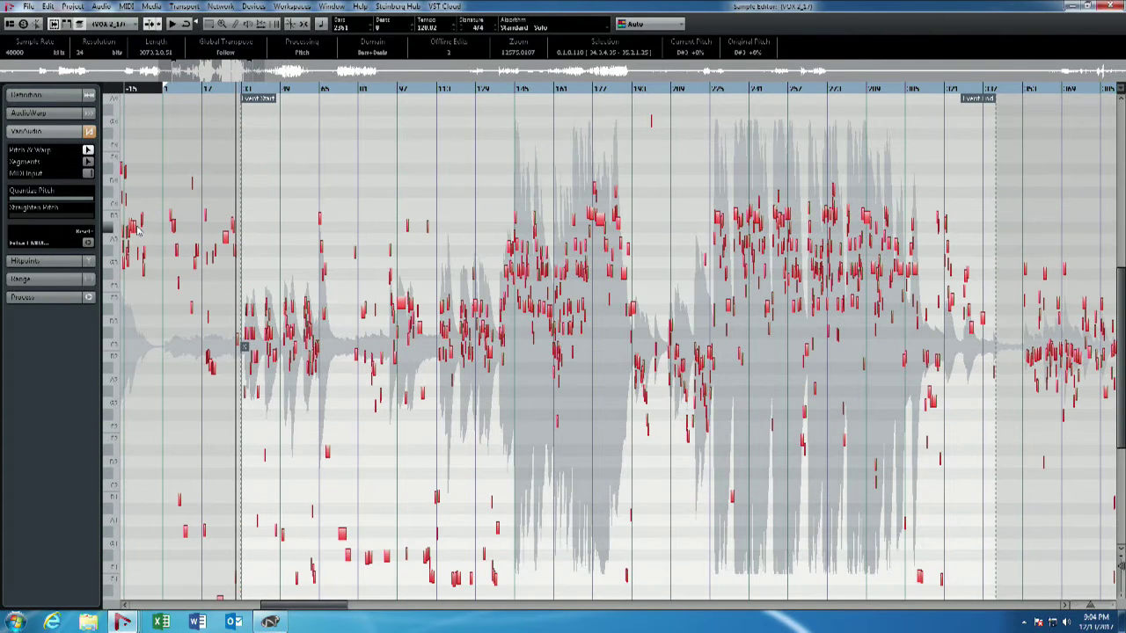
pyautogui.scroll(-2, 137, 231)
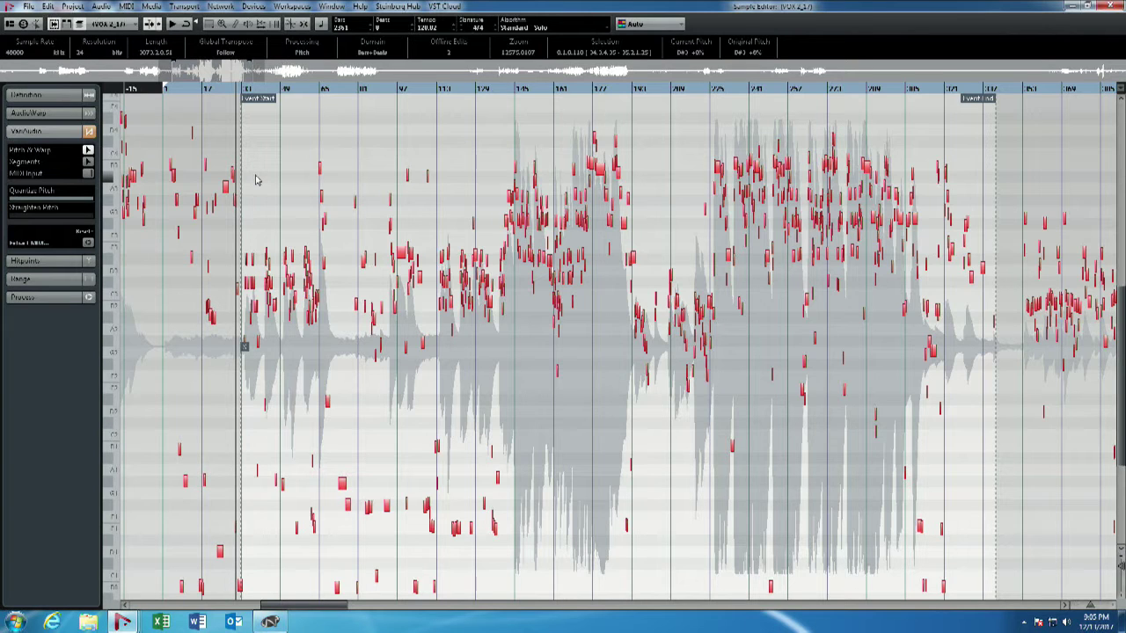
# Step: Set the cursor at the event start and select the pitch segments from about bar 34 to bar 45
pyautogui.click(253, 92)
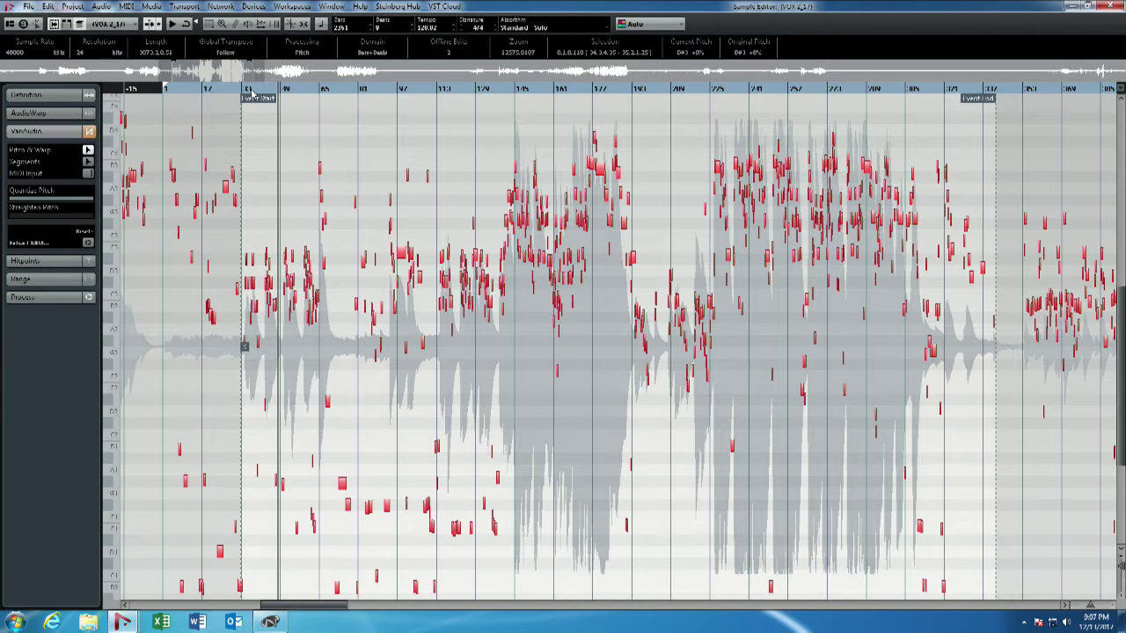
pyautogui.click(250, 92)
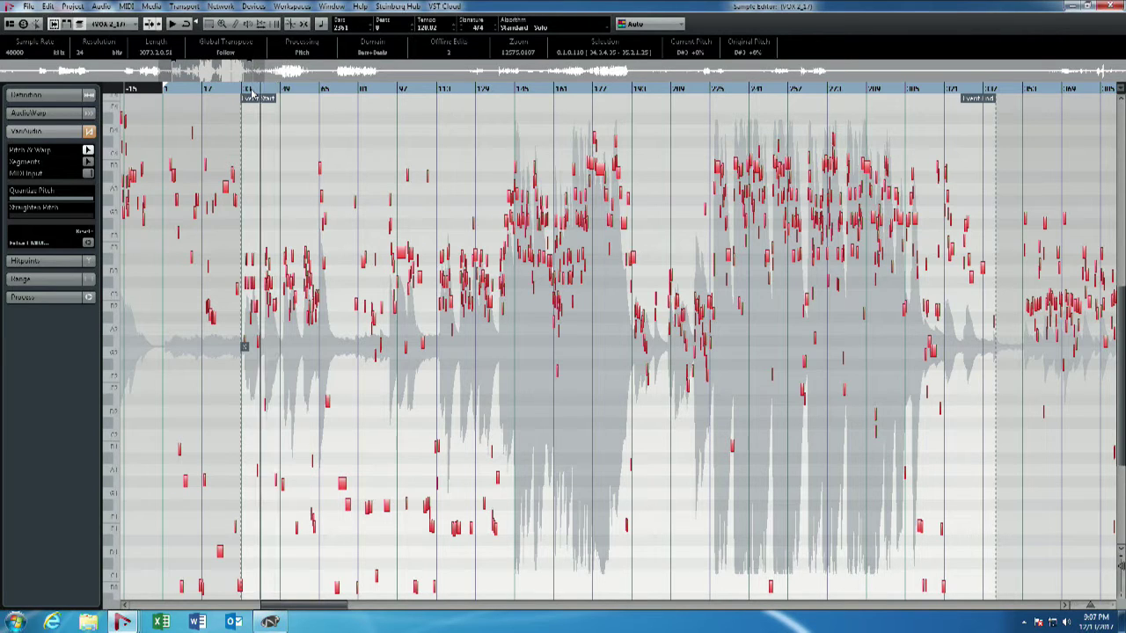
pyautogui.press('space')
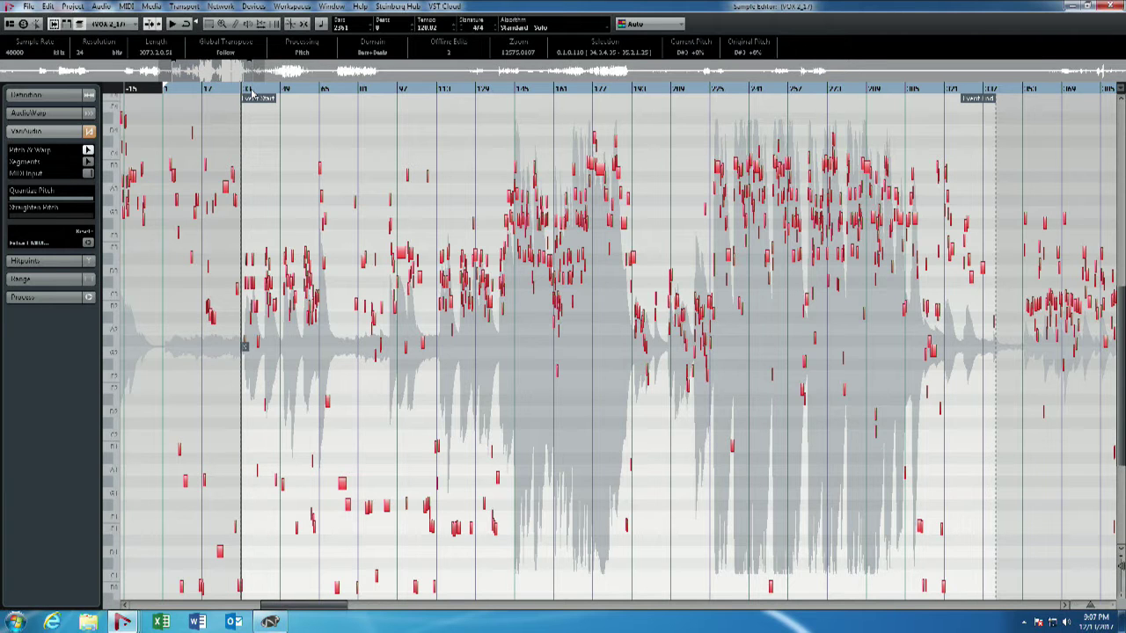
pyautogui.press('h')
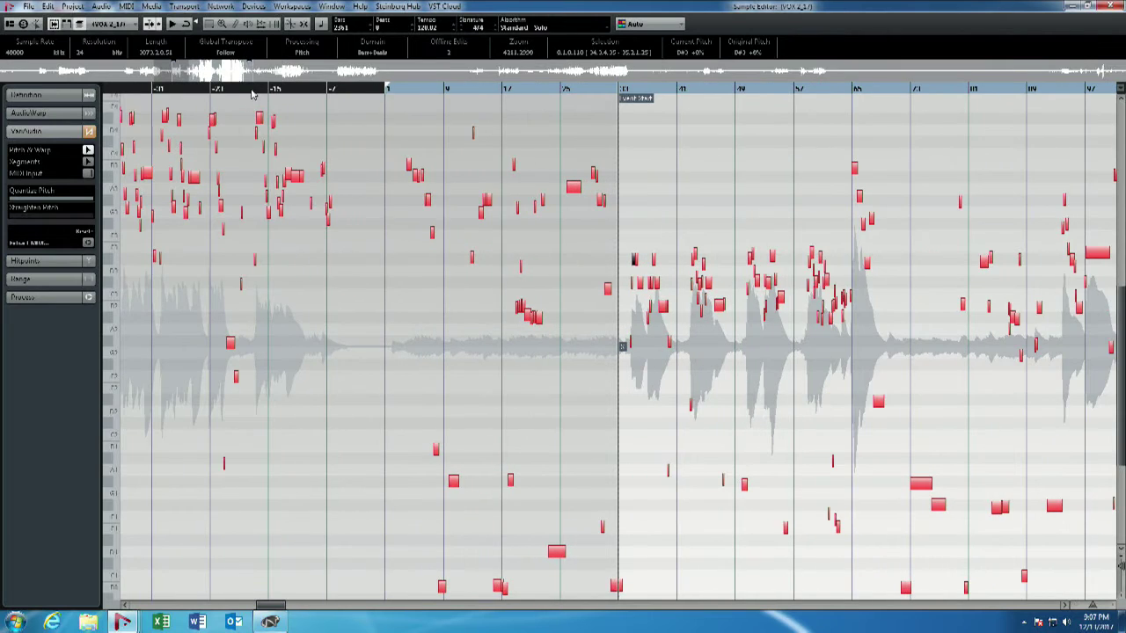
pyautogui.press('h')
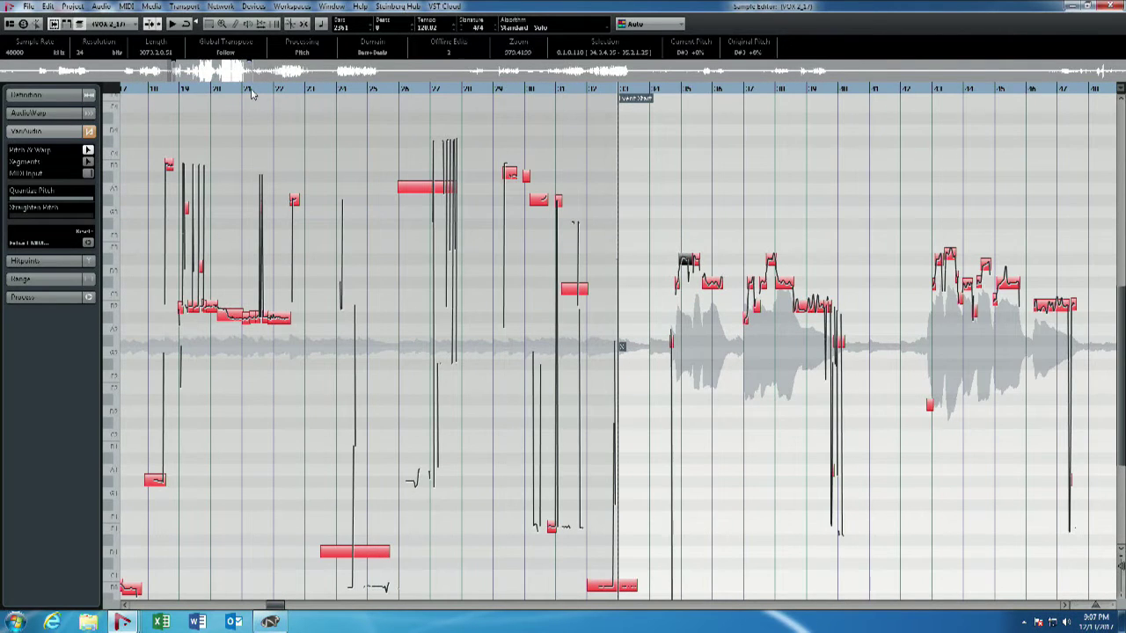
pyautogui.press('h')
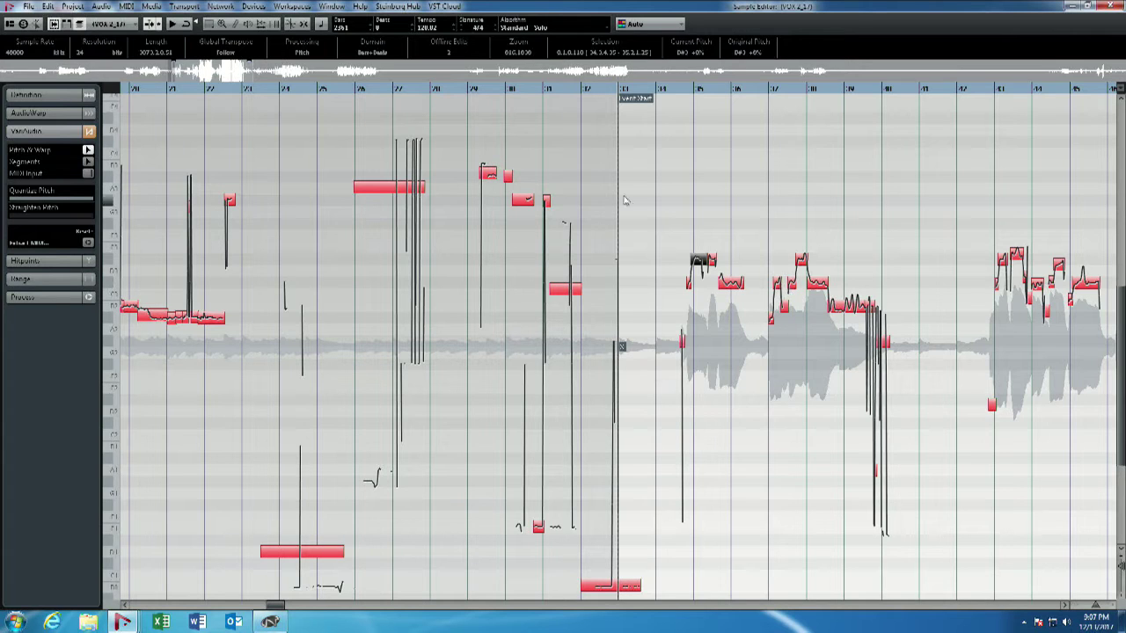
pyautogui.moveTo(656, 176); pyautogui.dragTo(1104, 510)
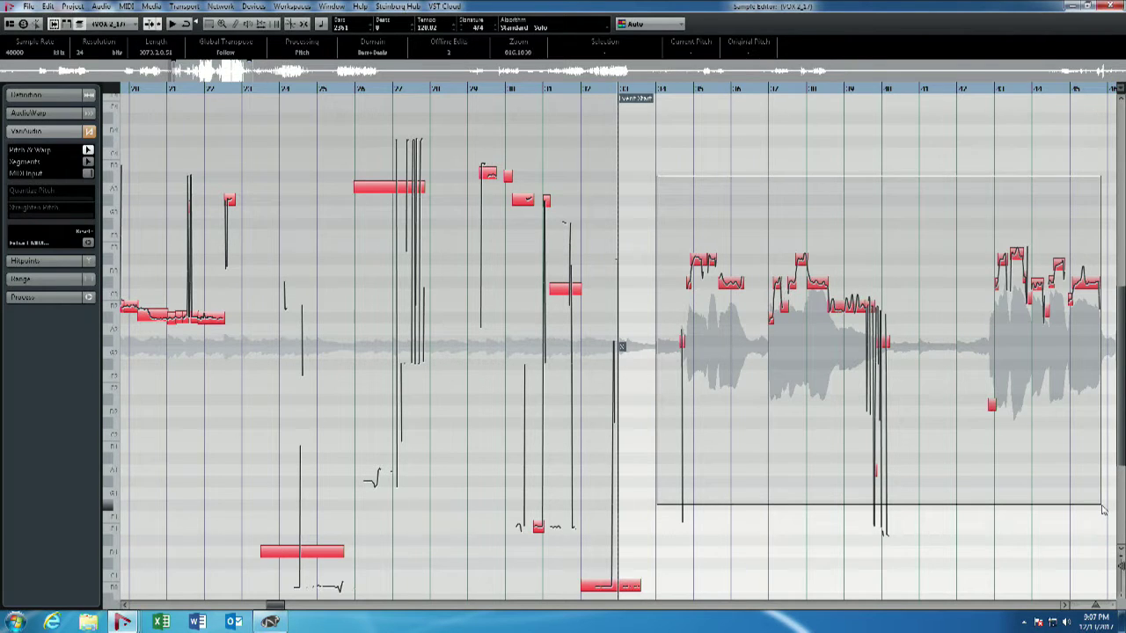
pyautogui.moveTo(1104, 510); pyautogui.dragTo(1104, 510)
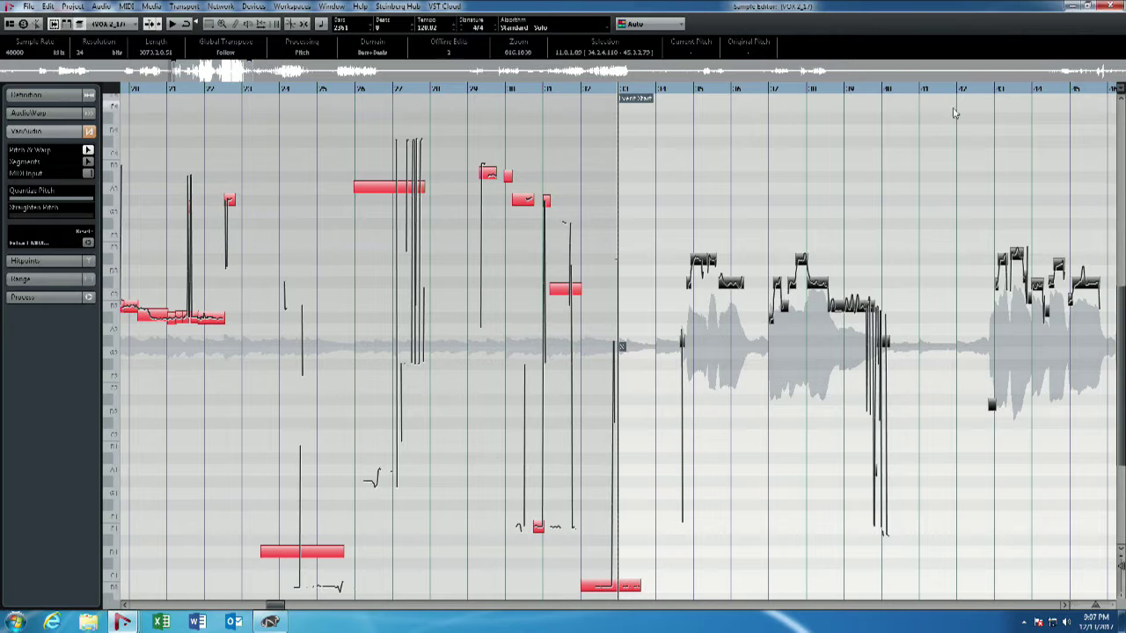
# Step: Play back the vocal phrases starting at bar 37 and just before bar 43 to check their pitch
pyautogui.click(921, 95)
pyautogui.hscroll(3, 922, 95)
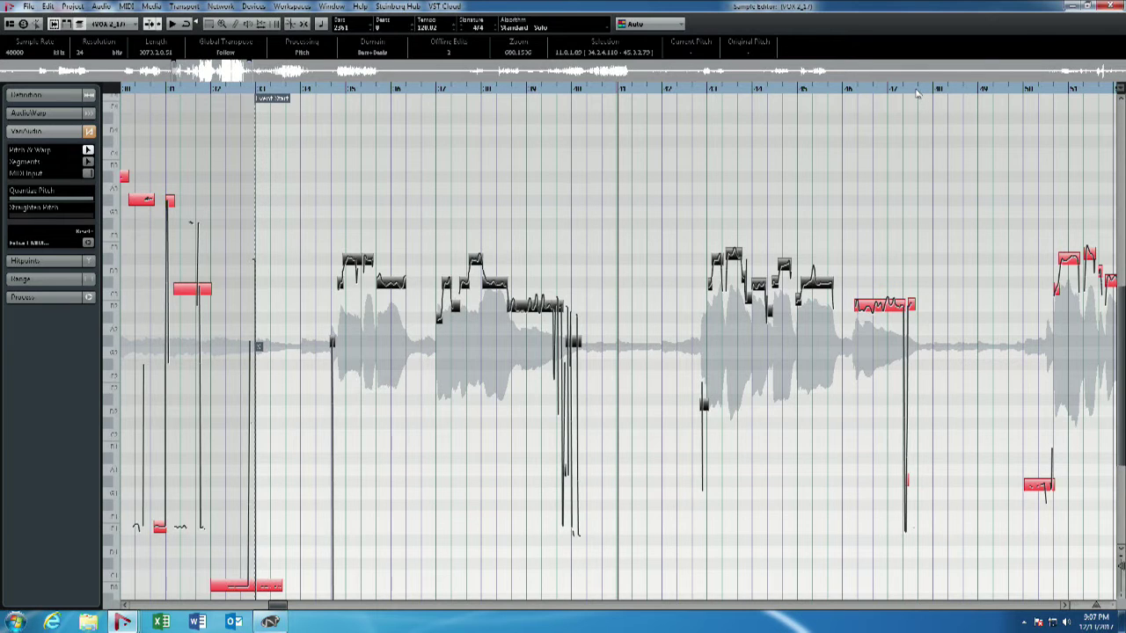
pyautogui.press('h')
pyautogui.press('h')
pyautogui.press('h')
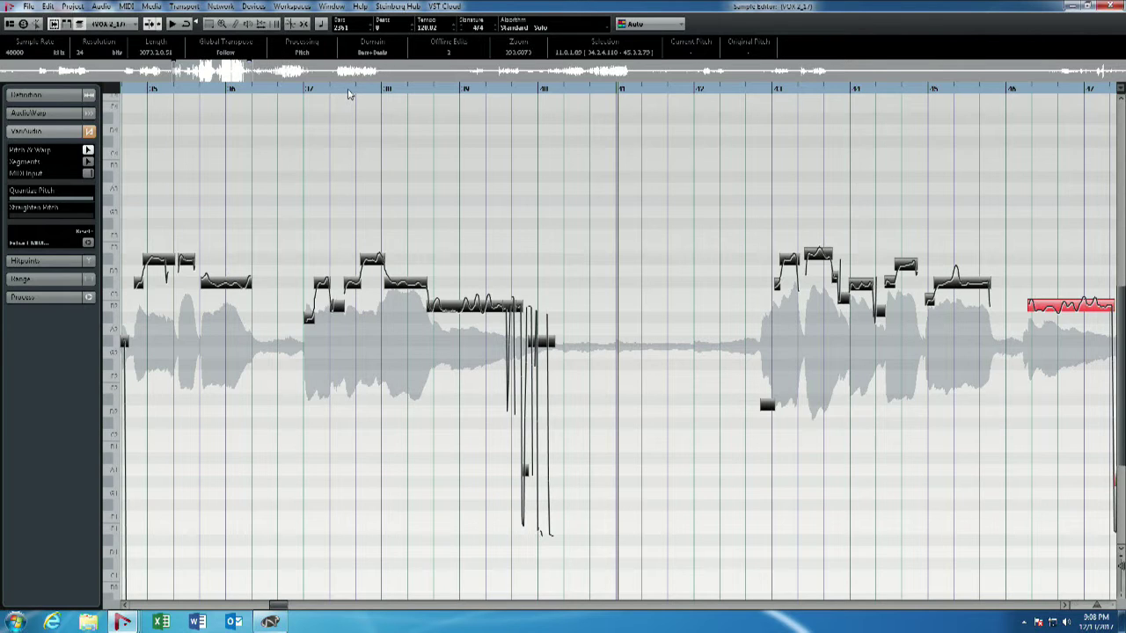
pyautogui.click(302, 91)
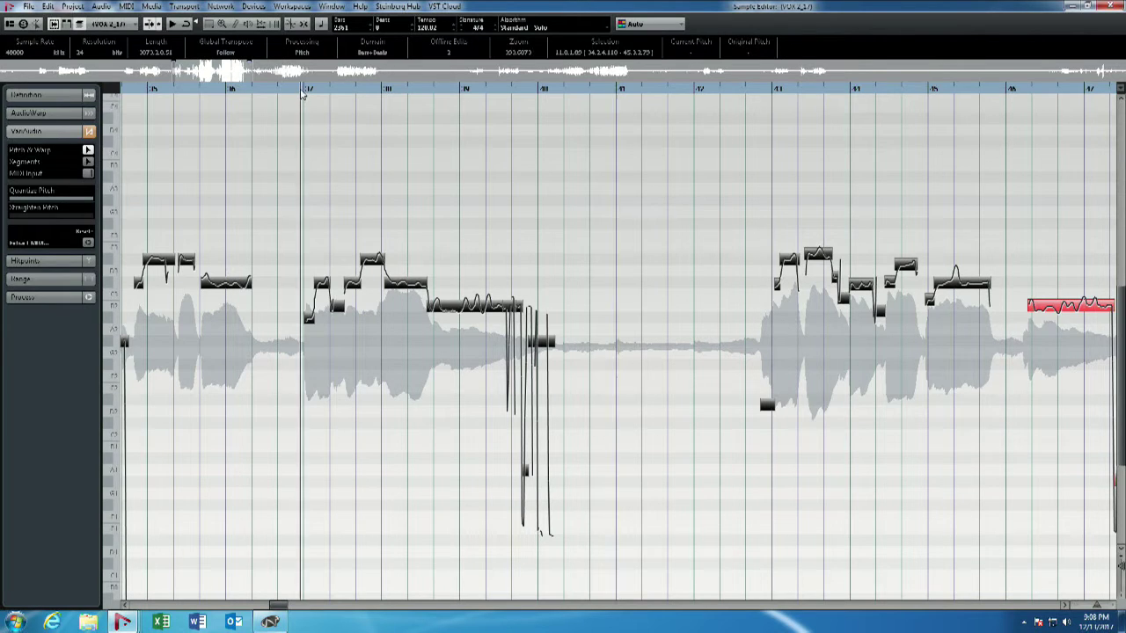
pyautogui.press('space')
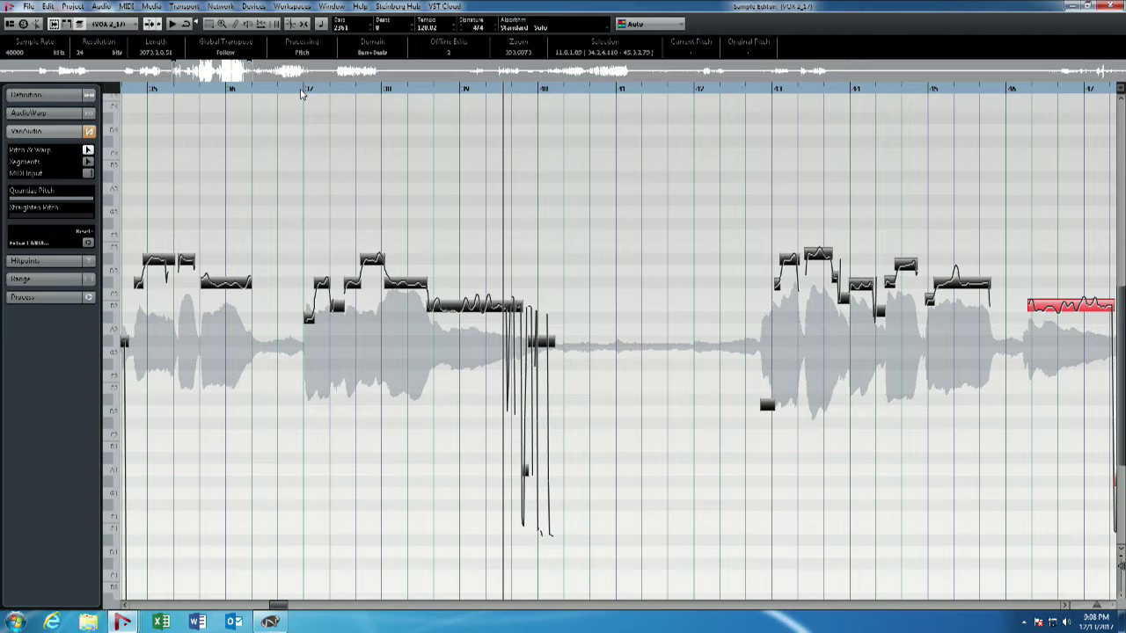
pyautogui.click(741, 92)
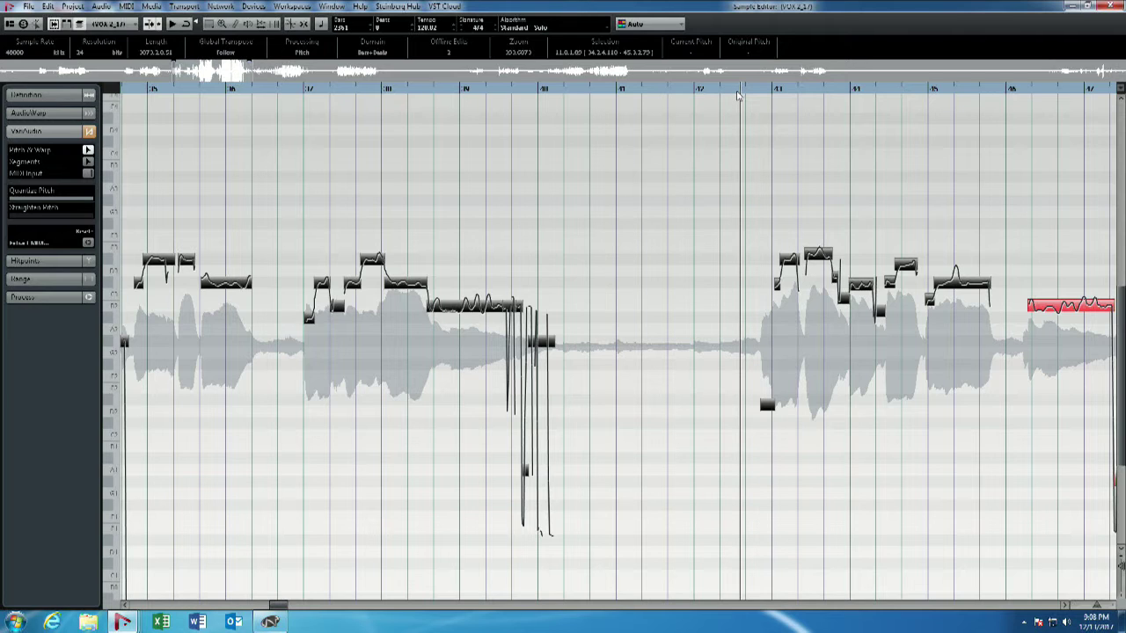
pyautogui.press('space')
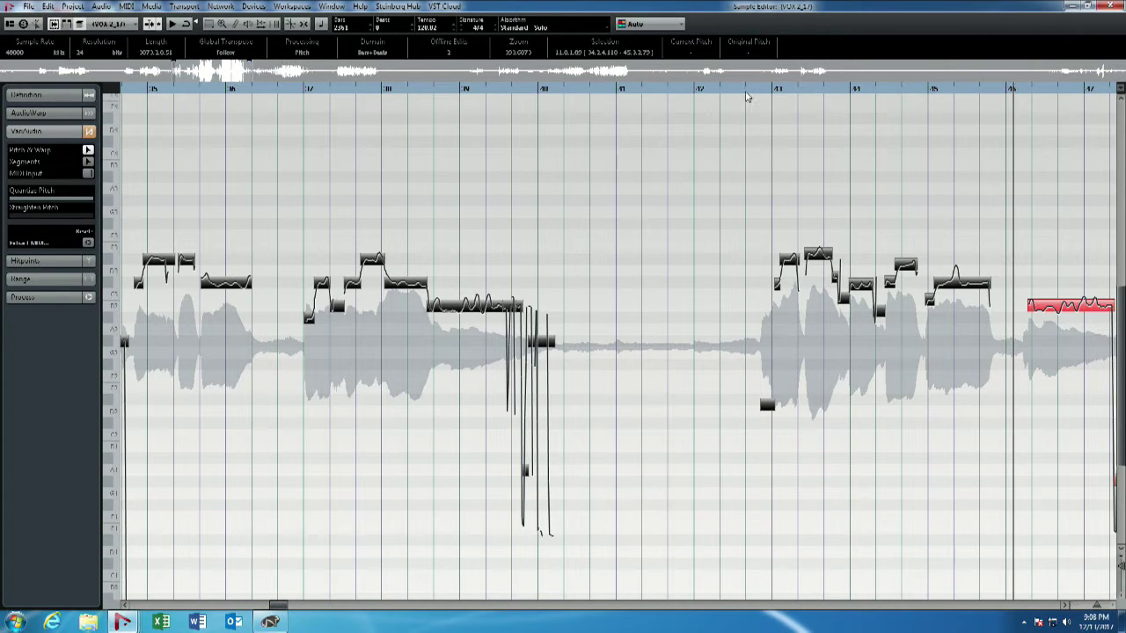
pyautogui.click(747, 91)
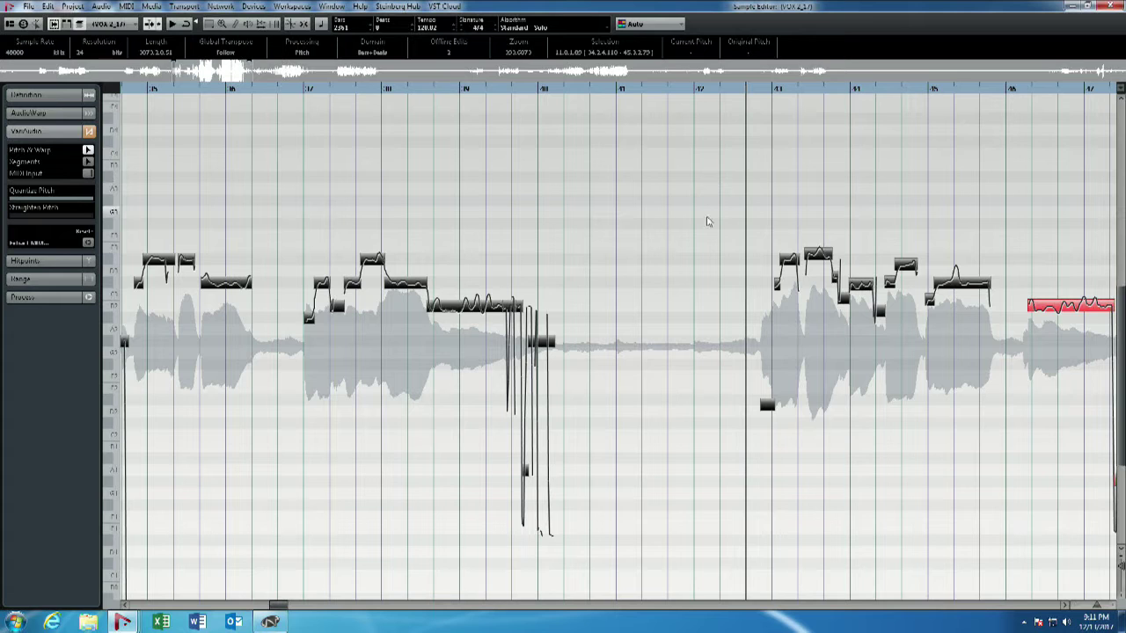
# Step: Select the vocal phrase's pitch segments from about bar 43 to bar 47 and apply Quantize Pitch at its maximum amount
pyautogui.moveTo(756, 207); pyautogui.dragTo(1034, 437)
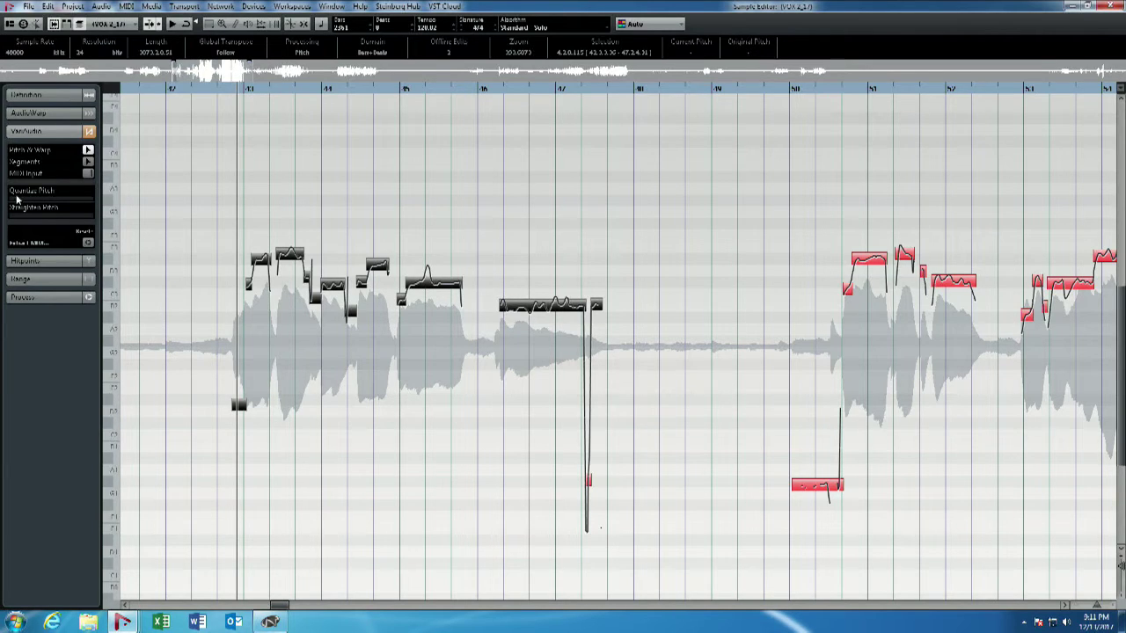
pyautogui.moveTo(16, 202); pyautogui.dragTo(99, 204)
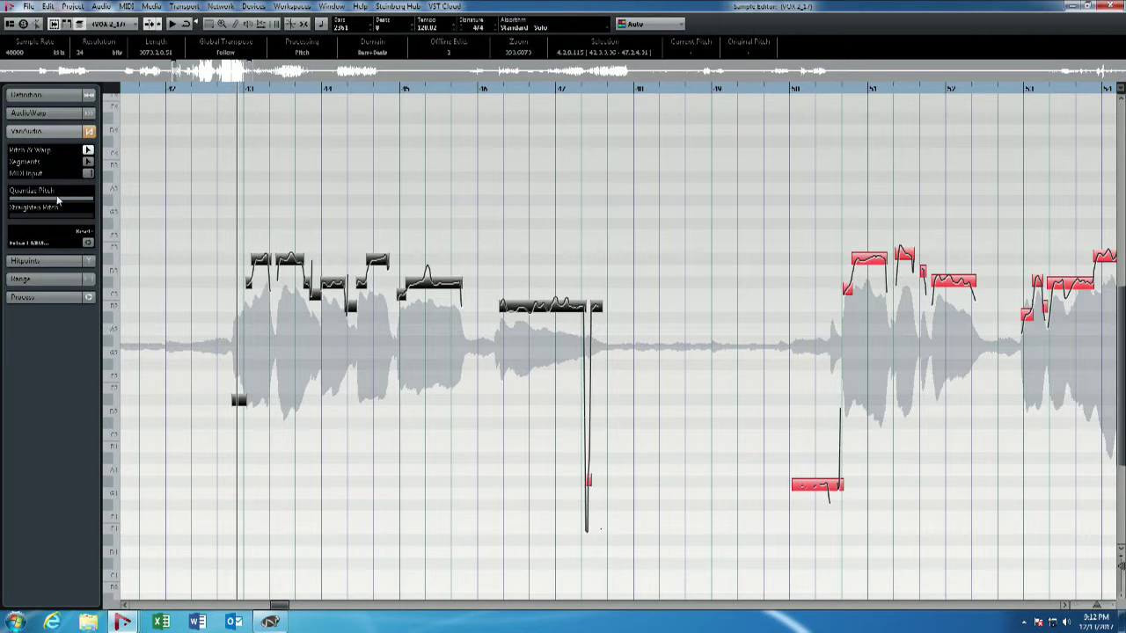
pyautogui.moveTo(57, 201); pyautogui.dragTo(101, 213)
pyautogui.moveTo(78, 205)
pyautogui.mouseDown()
pyautogui.moveTo(43, 200)
pyautogui.moveTo(97, 205)
pyautogui.mouseUp()
pyautogui.moveTo(97, 204)
pyautogui.mouseDown()
pyautogui.moveTo(24, 204)
pyautogui.moveTo(99, 205)
pyautogui.mouseUp()
pyautogui.click(210, 92)
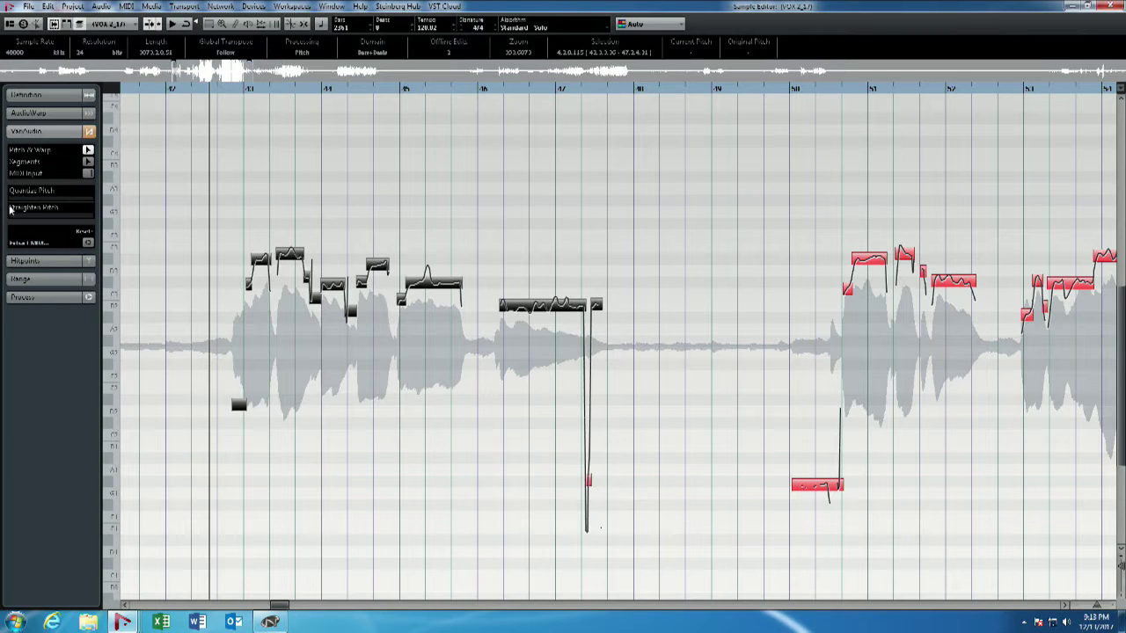
pyautogui.moveTo(91, 216)
pyautogui.mouseDown()
pyautogui.moveTo(80, 214)
pyautogui.moveTo(149, 214)
pyautogui.moveTo(3, 213)
pyautogui.moveTo(102, 211)
pyautogui.mouseUp()
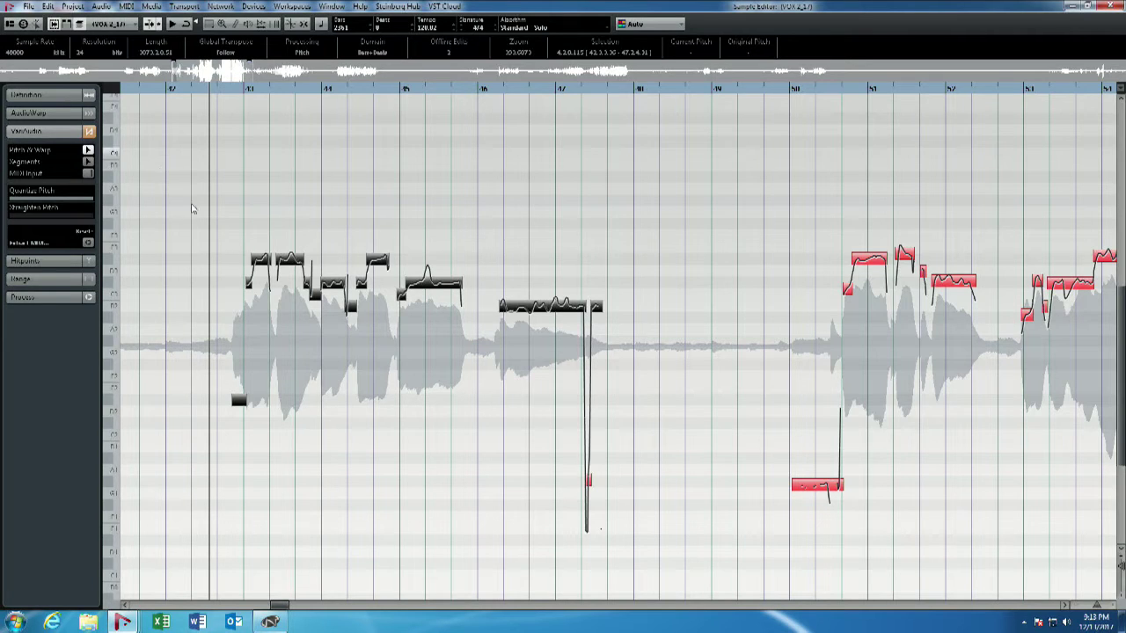
# Step: Try raising the longer pitch segment in the middle of bar 43 to E3, play back the phrase, and return the segment to D#3
pyautogui.hotkey('ctrl', 'a')
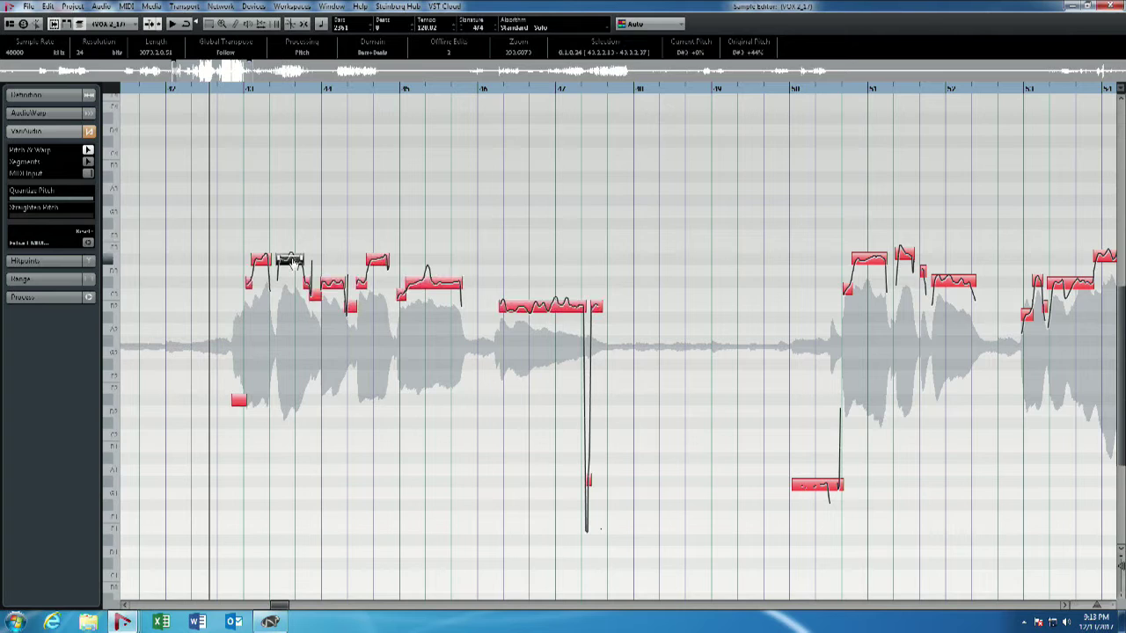
pyautogui.moveTo(291, 263); pyautogui.dragTo(290, 261)
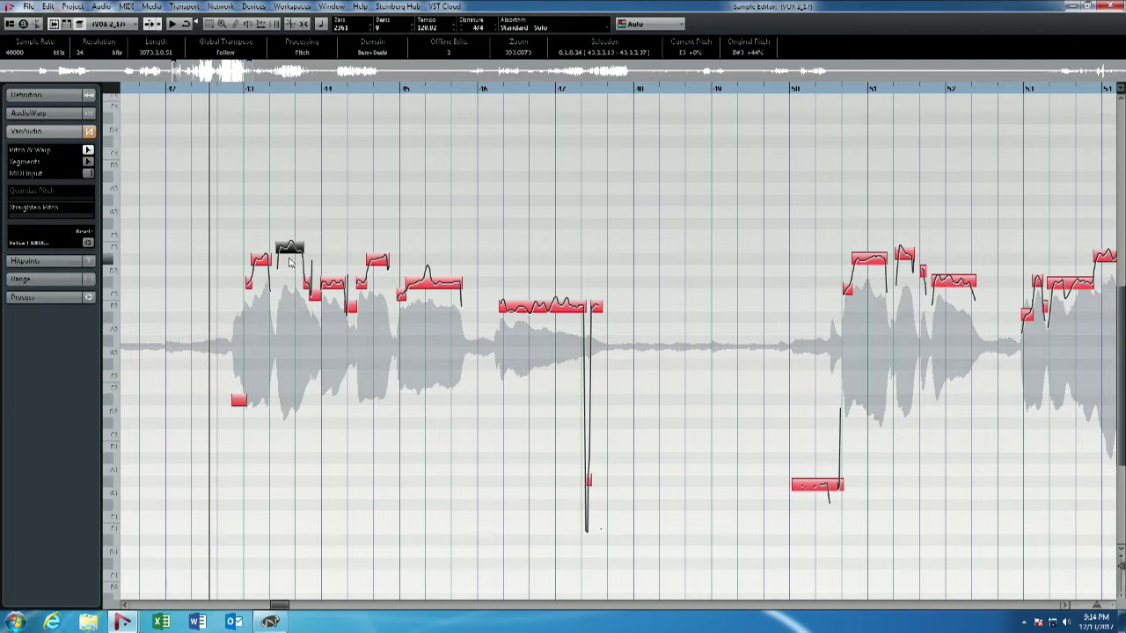
pyautogui.press('space')
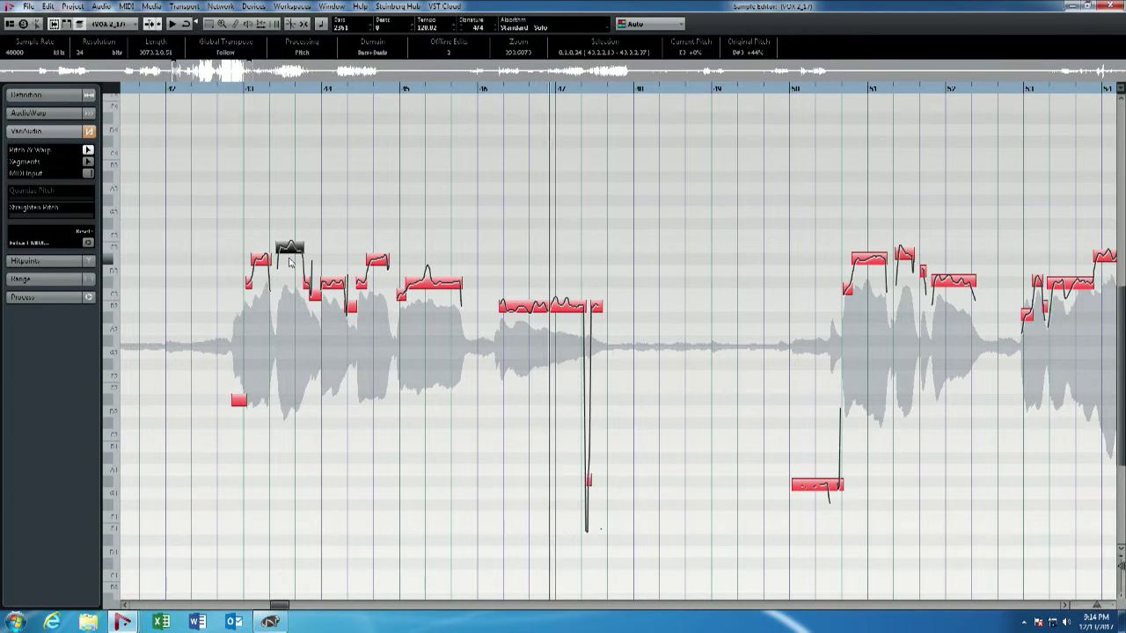
pyautogui.press('space')
pyautogui.press('space')
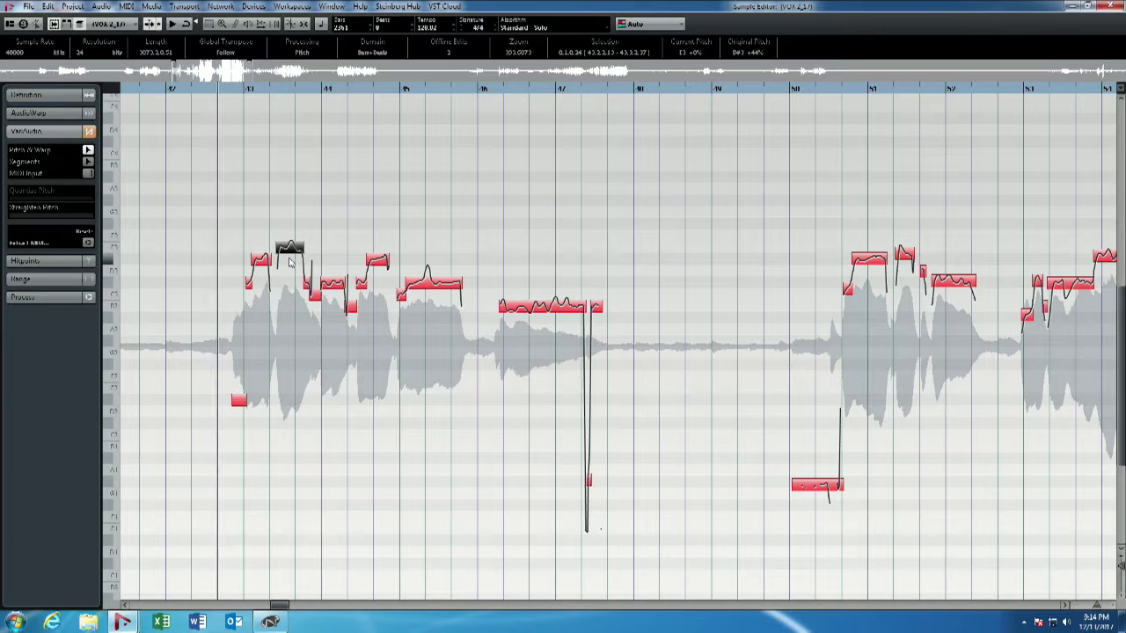
pyautogui.press('space')
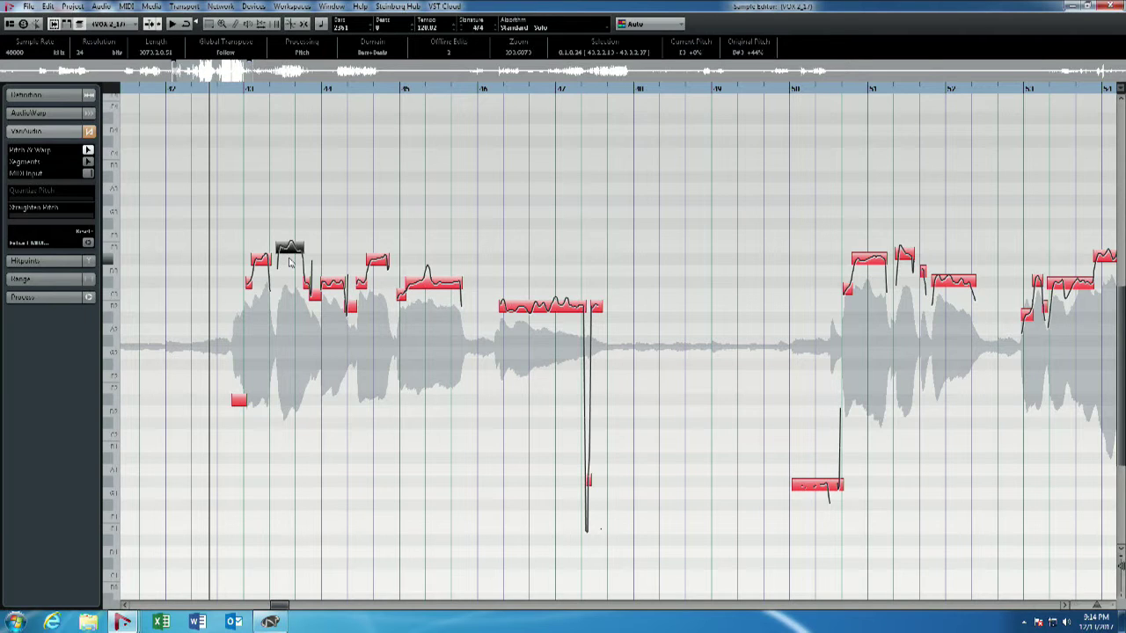
pyautogui.moveTo(290, 261); pyautogui.dragTo(290, 274)
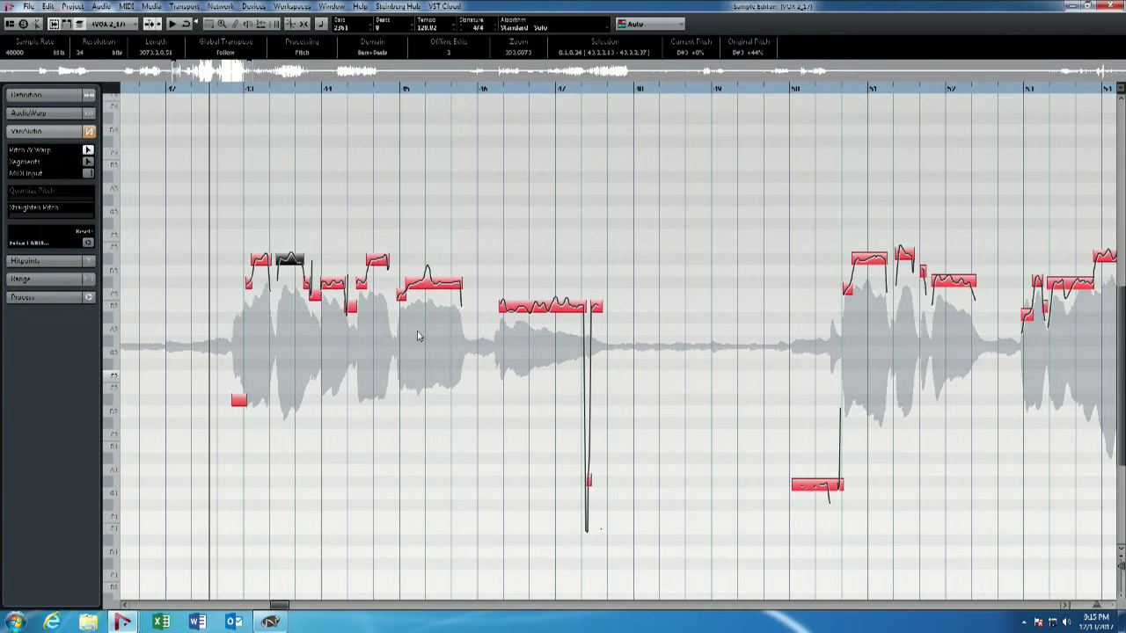
# Step: Play back the long segment in bar 45 and apply Straighten Pitch to it at about half strength
pyautogui.click(415, 283)
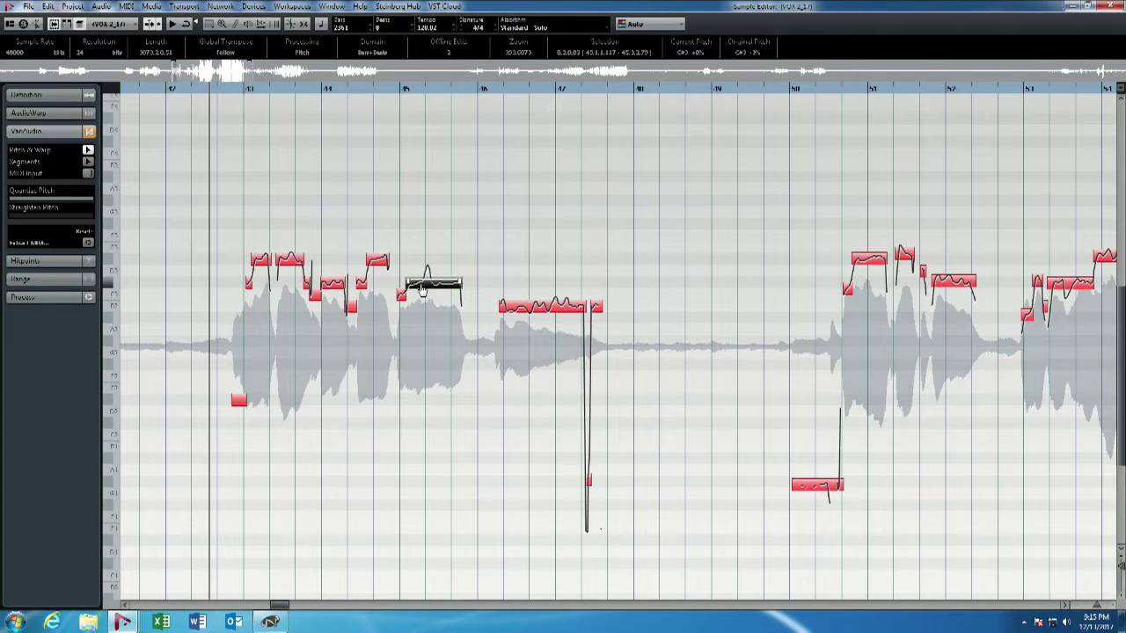
pyautogui.click(392, 91)
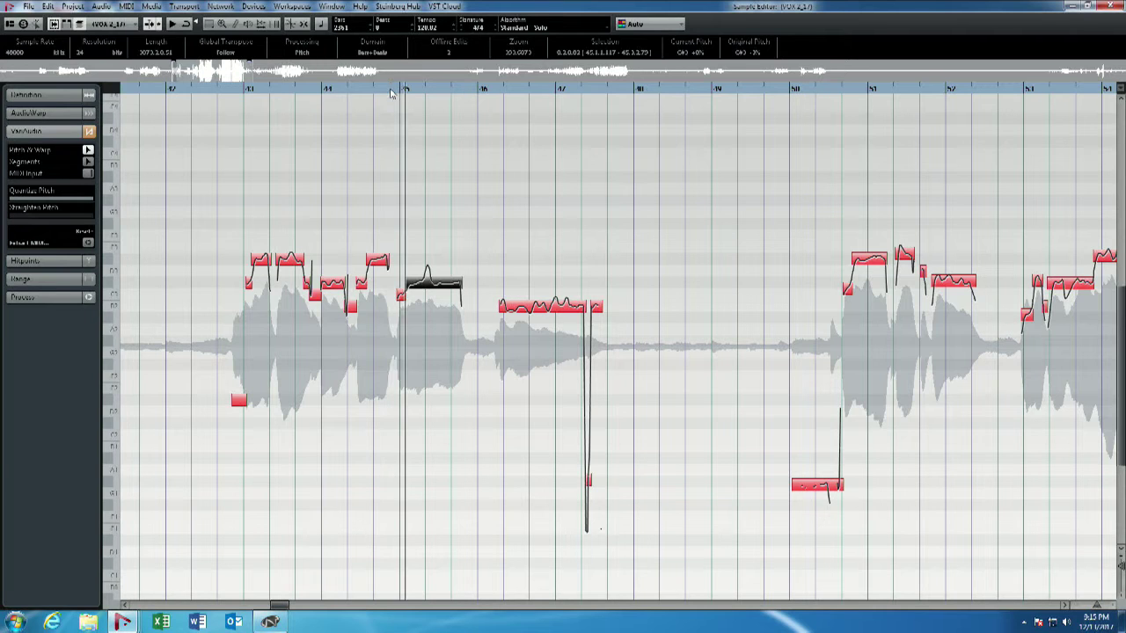
pyautogui.press('space')
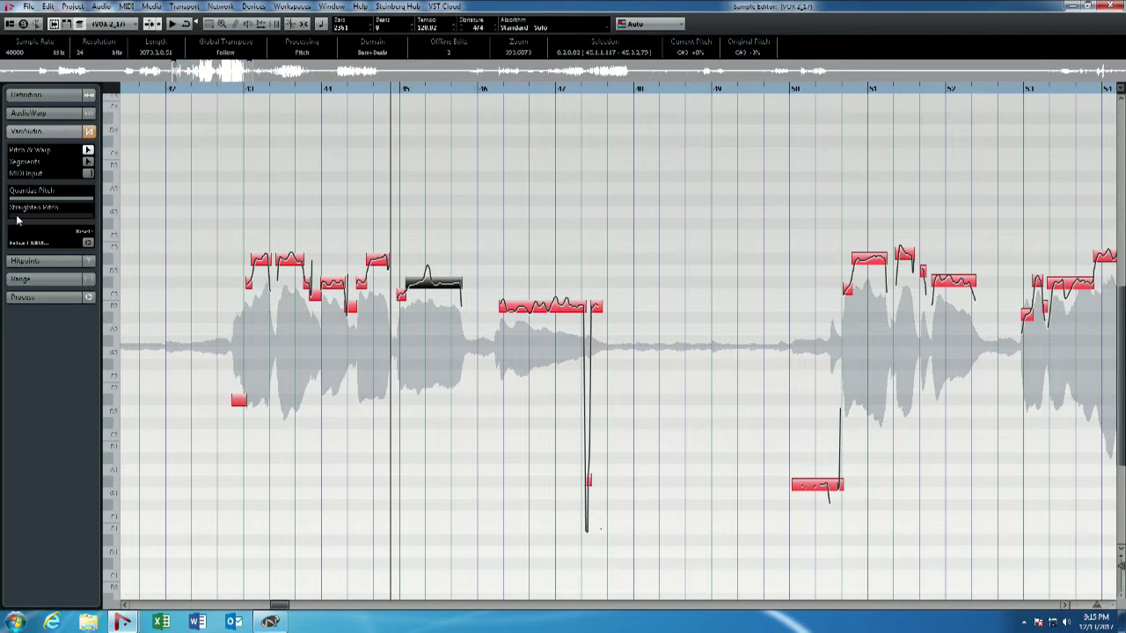
pyautogui.moveTo(17, 219); pyautogui.dragTo(53, 221)
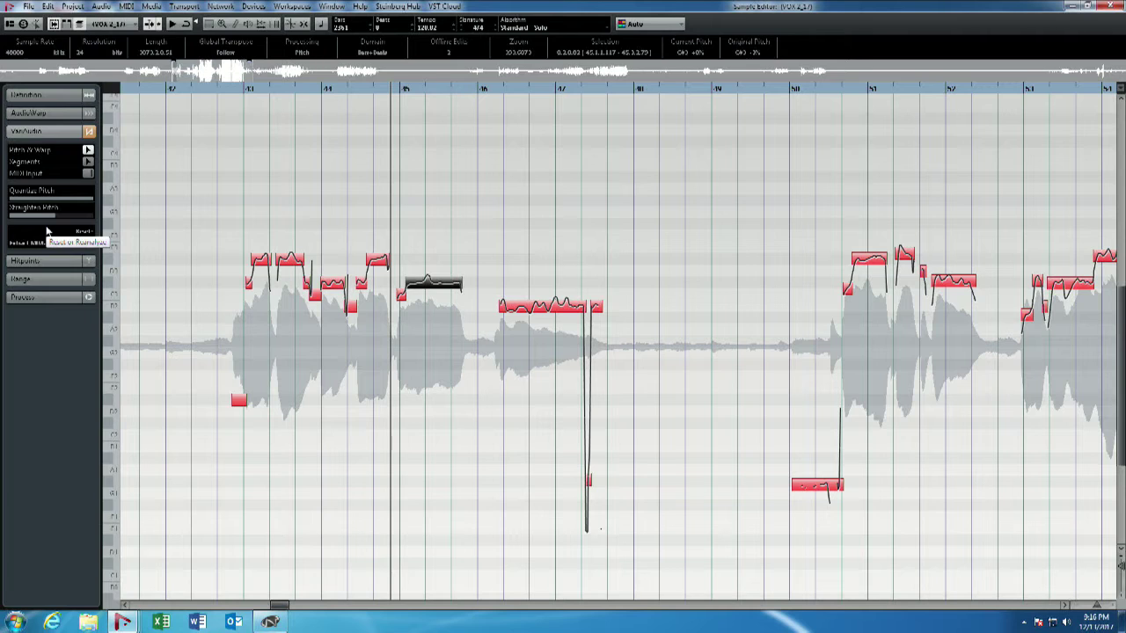
# Step: Play back the vocal phrase from just before bar 43 to bar 47 to check the straightened segment
pyautogui.press('KP_Subtract')
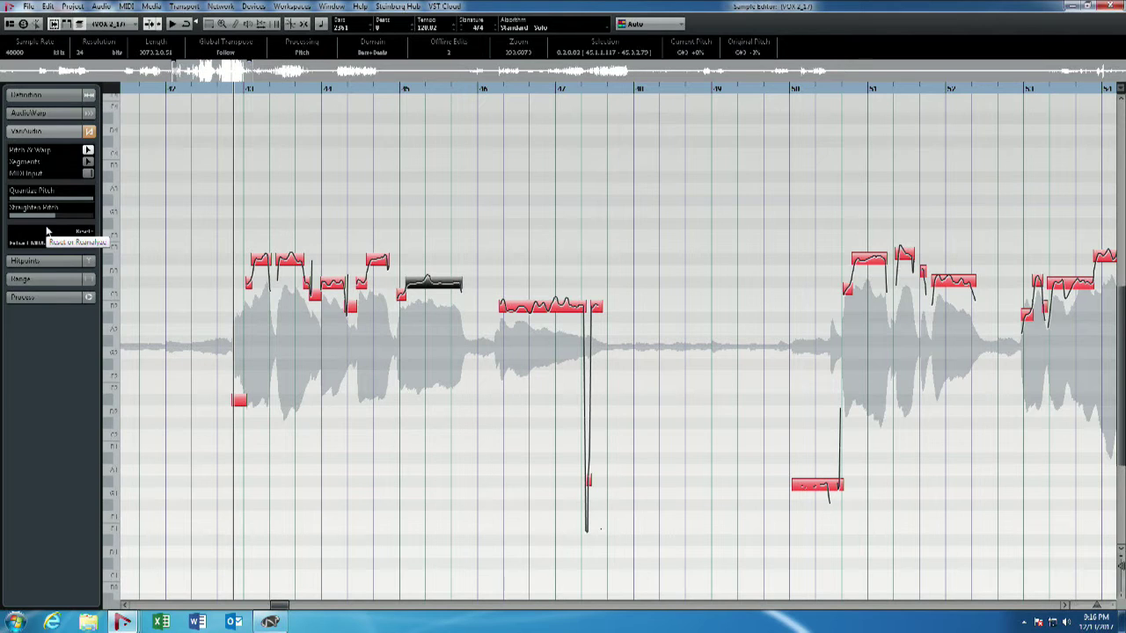
pyautogui.press('KP_Add')
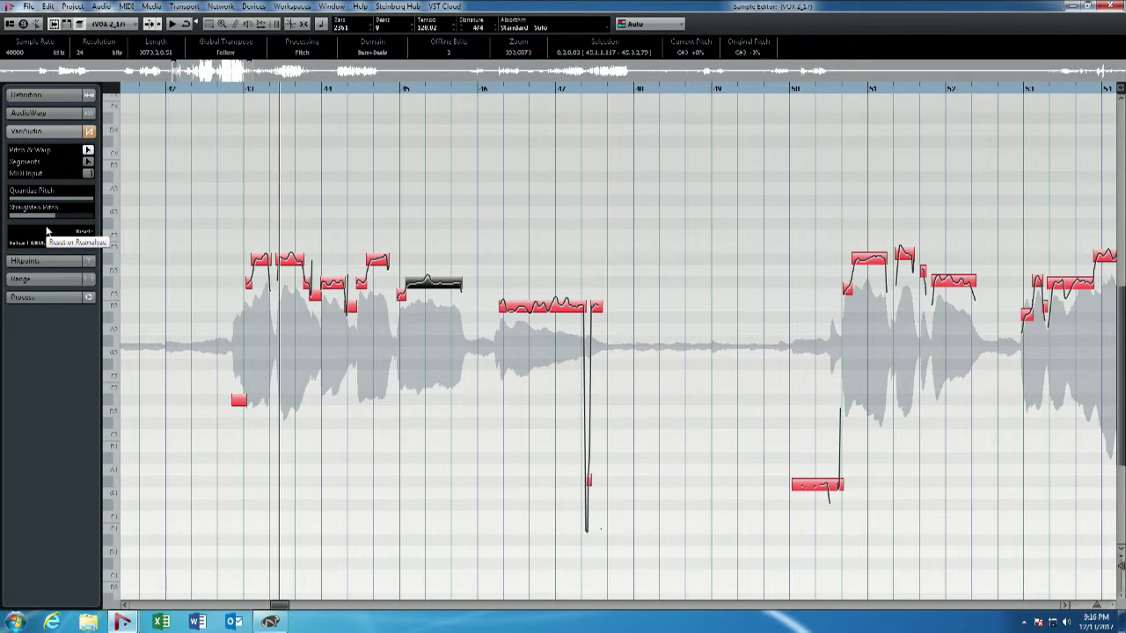
pyautogui.press('KP_Add')
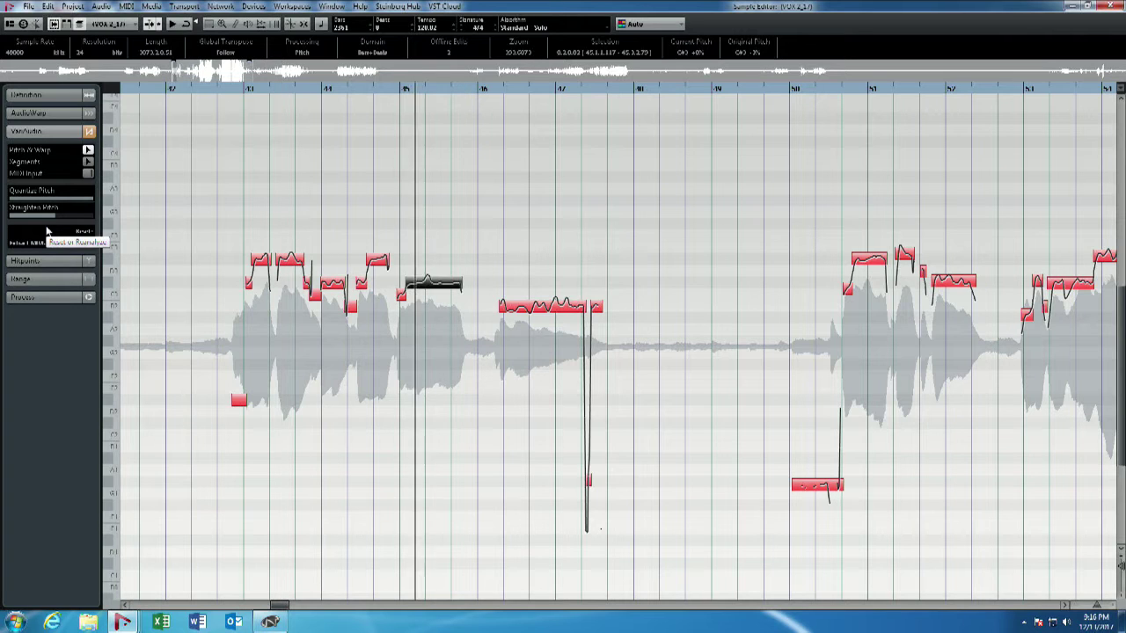
pyautogui.press('KP_Add')
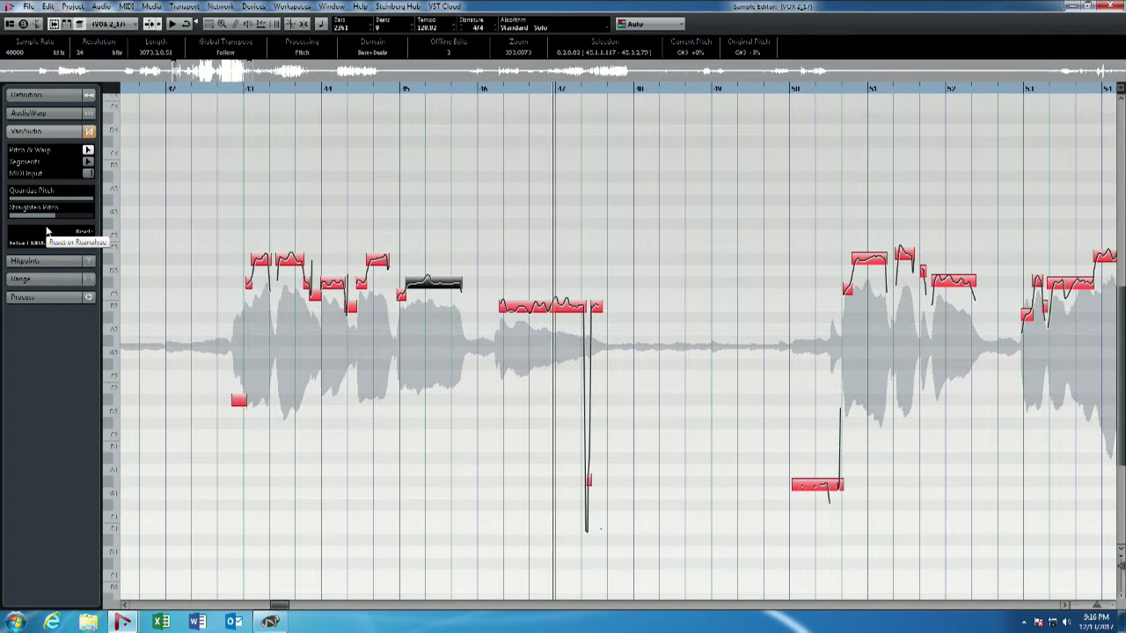
pyautogui.press('space')
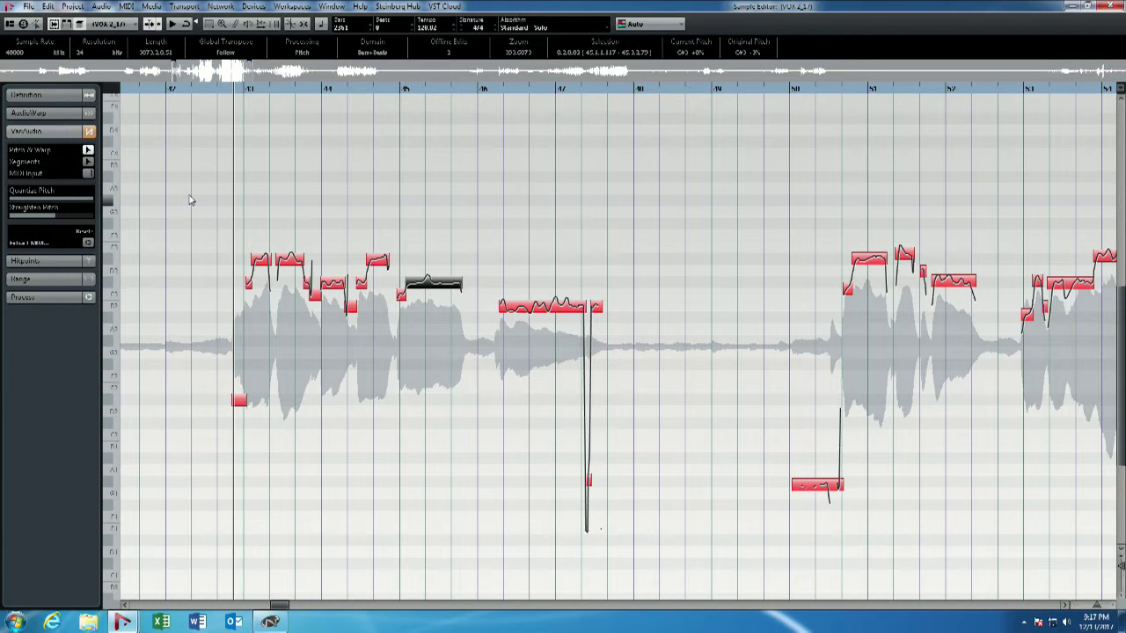
# Step: Select the vocal phrase's pitch segments from bar 50 to bar 56 and apply Quantize Pitch at its maximum amount
pyautogui.click(748, 214)
pyautogui.moveTo(744, 188); pyautogui.dragTo(993, 554)
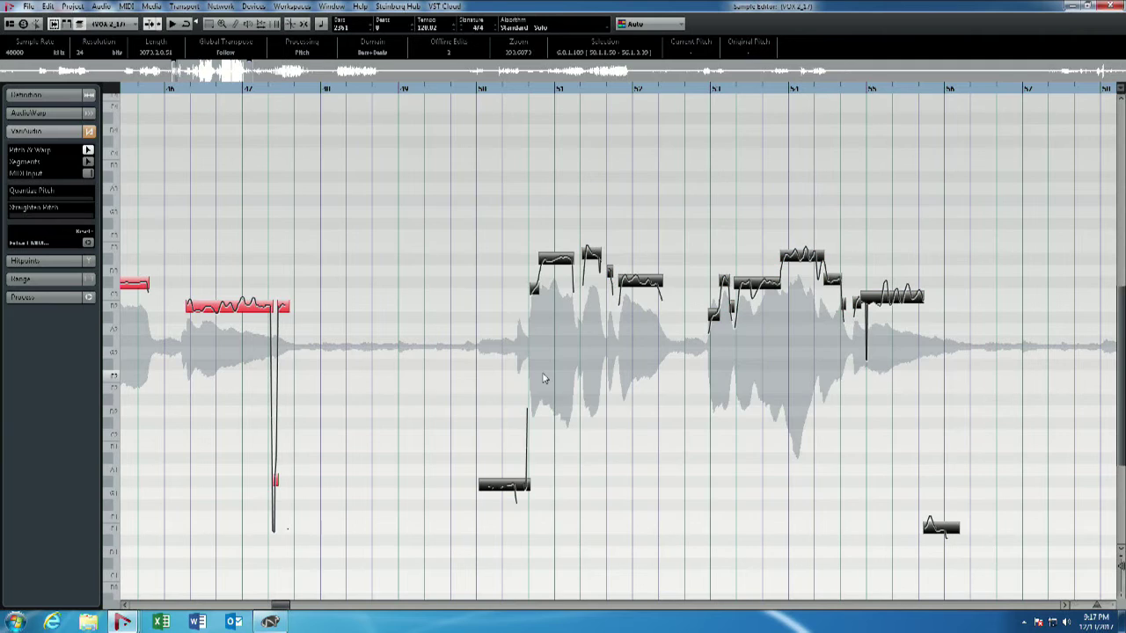
pyautogui.click(440, 90)
pyautogui.moveTo(28, 193); pyautogui.dragTo(106, 206)
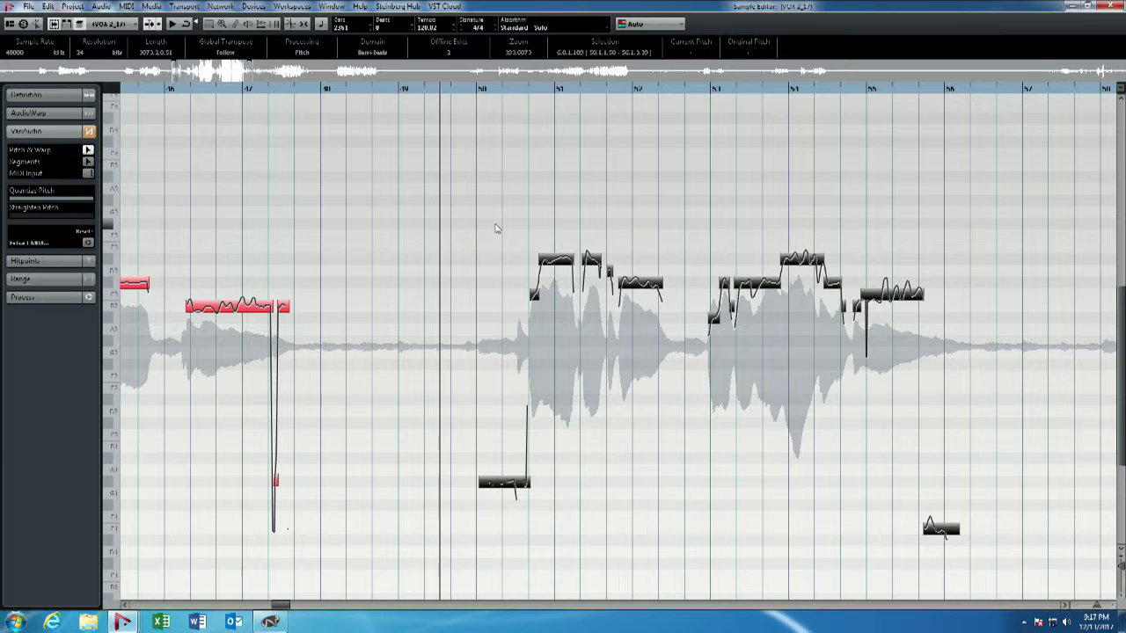
# Step: Play back the quantized phrase from about bar 49.5 and again from bar 50 to check its pitch
pyautogui.press('space')
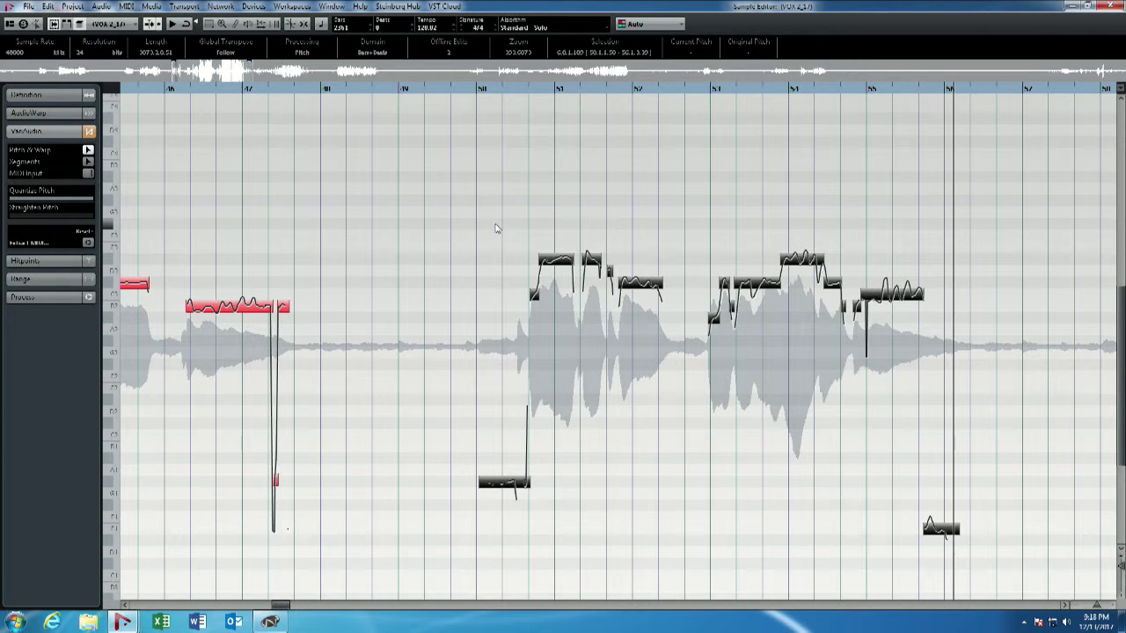
pyautogui.click(899, 299)
pyautogui.click(476, 89)
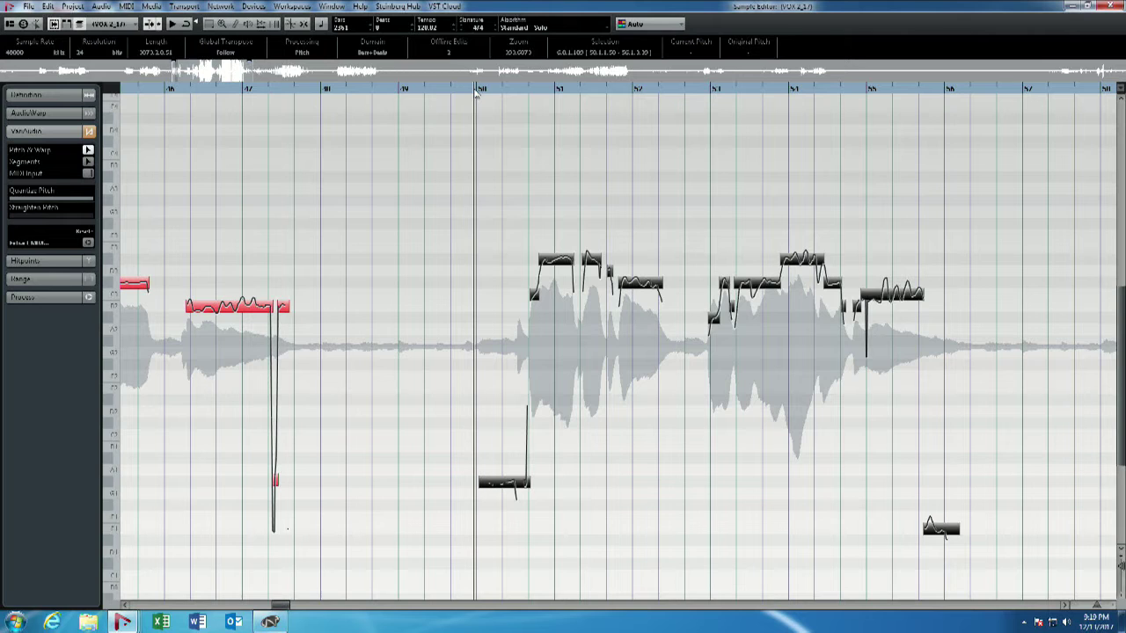
pyautogui.press('space')
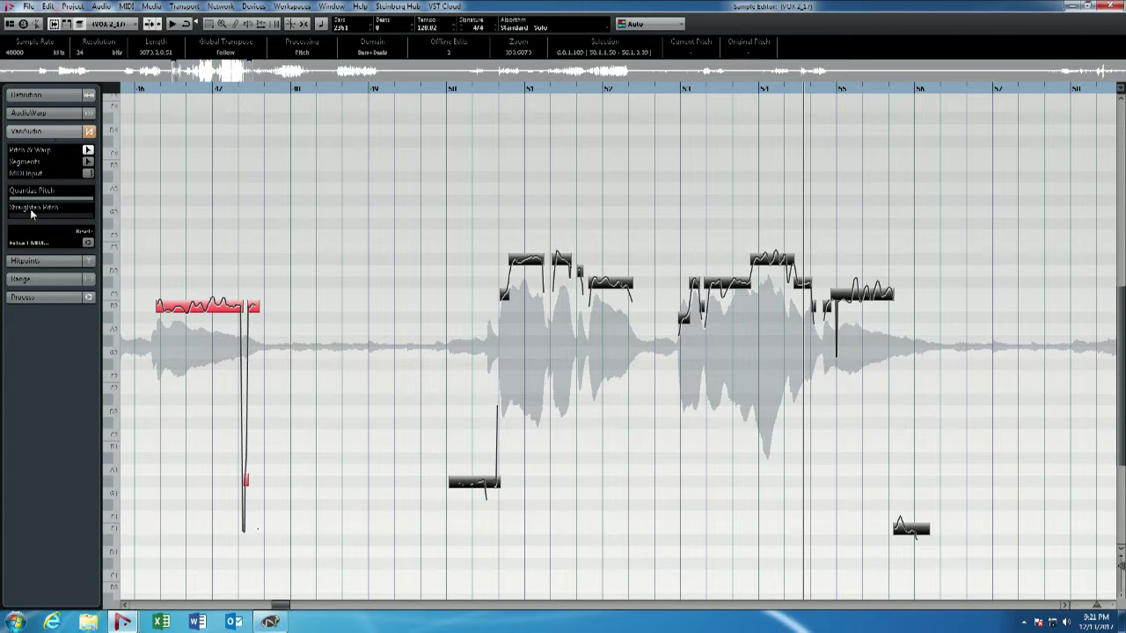
# Step: Straighten the pitch of the long segment at bar 55 by about two thirds and lower the segment to B2
pyautogui.hotkey('ctrl', 'a')
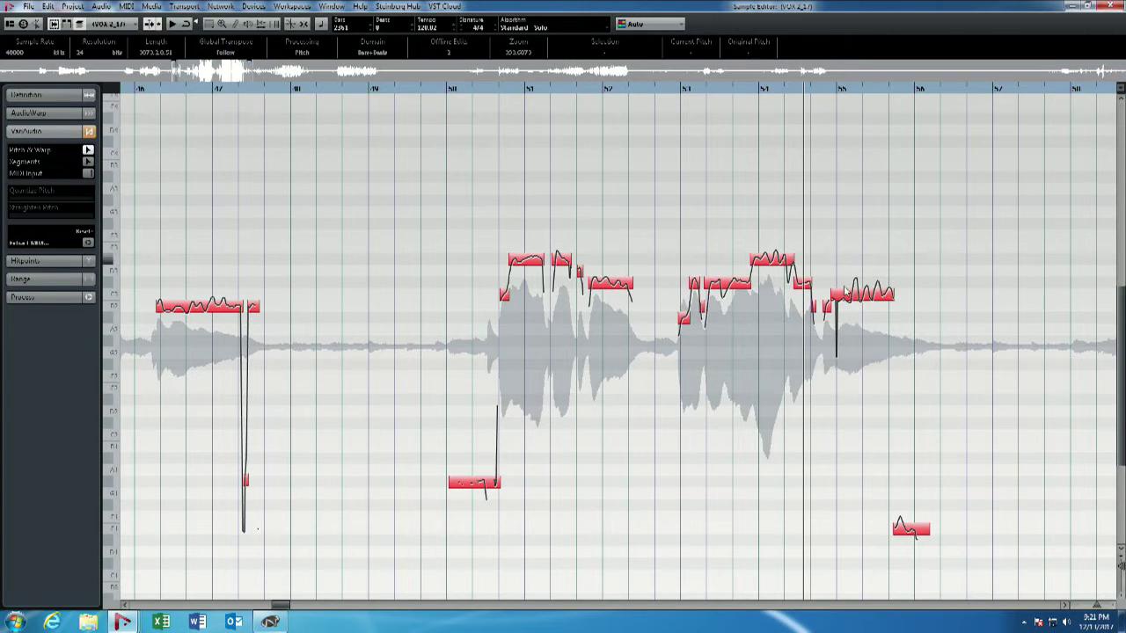
pyautogui.click(866, 303)
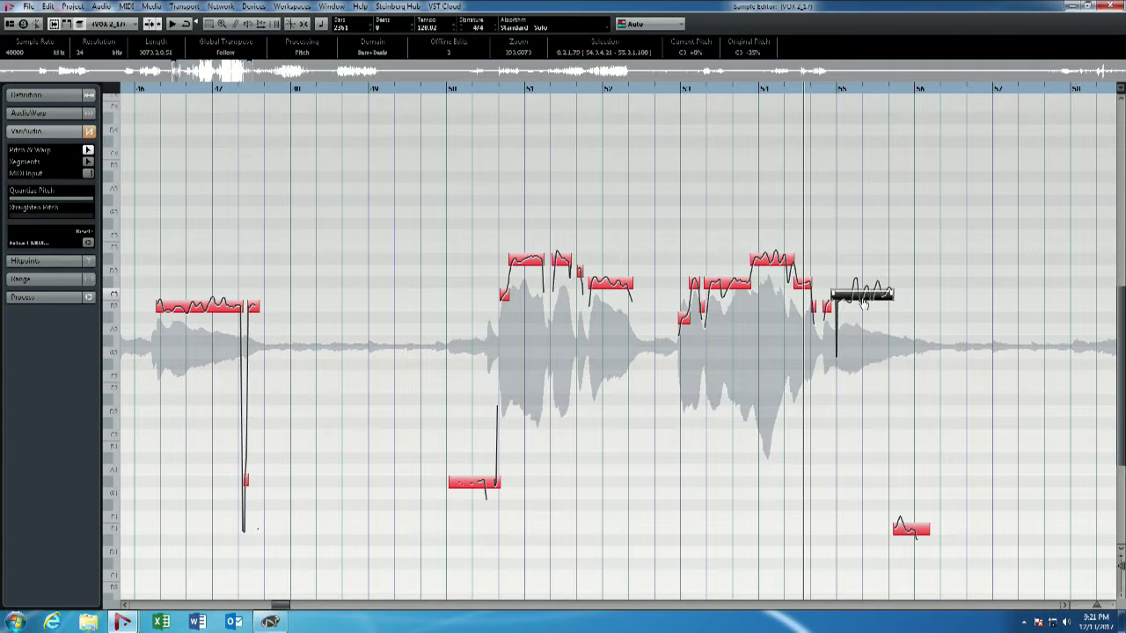
pyautogui.moveTo(42, 211); pyautogui.dragTo(64, 215)
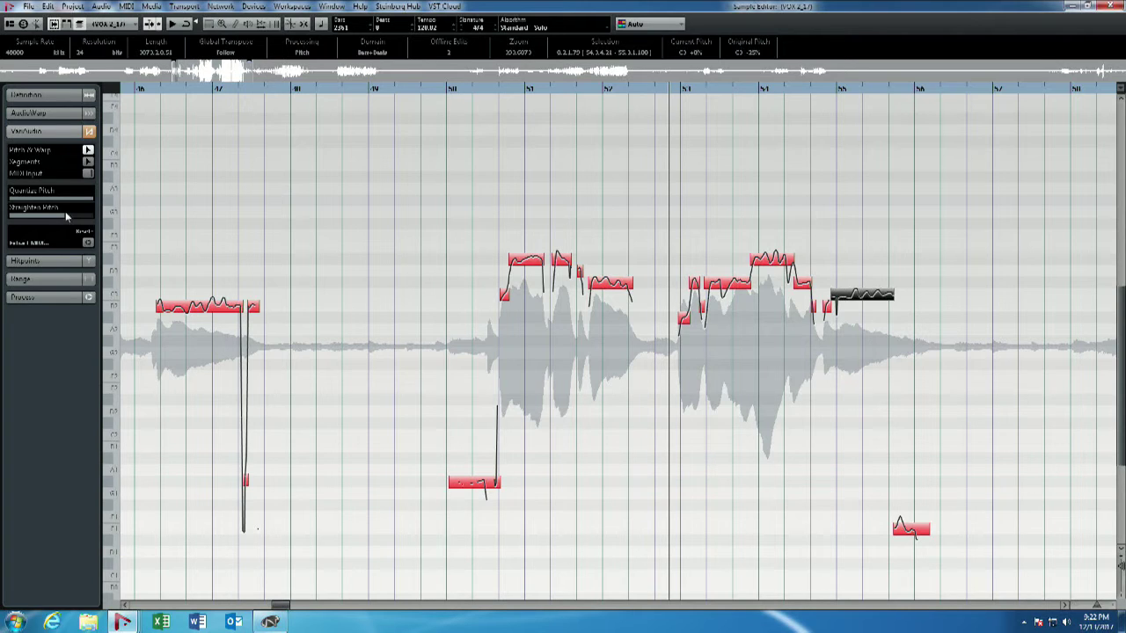
pyautogui.press('Up')
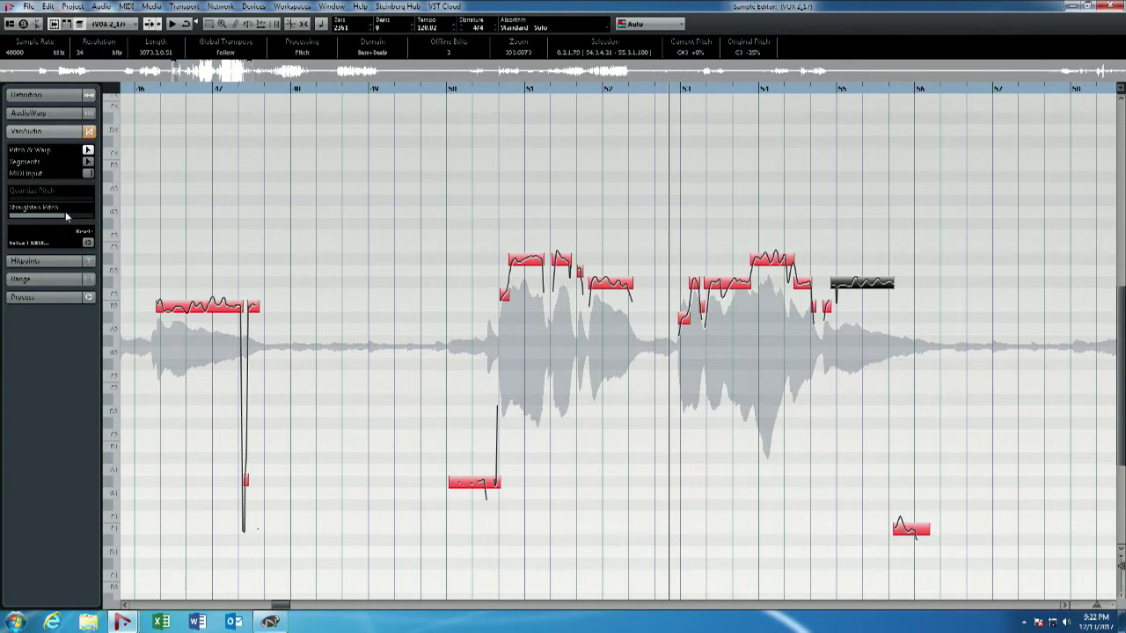
pyautogui.press('Down')
pyautogui.press('Down')
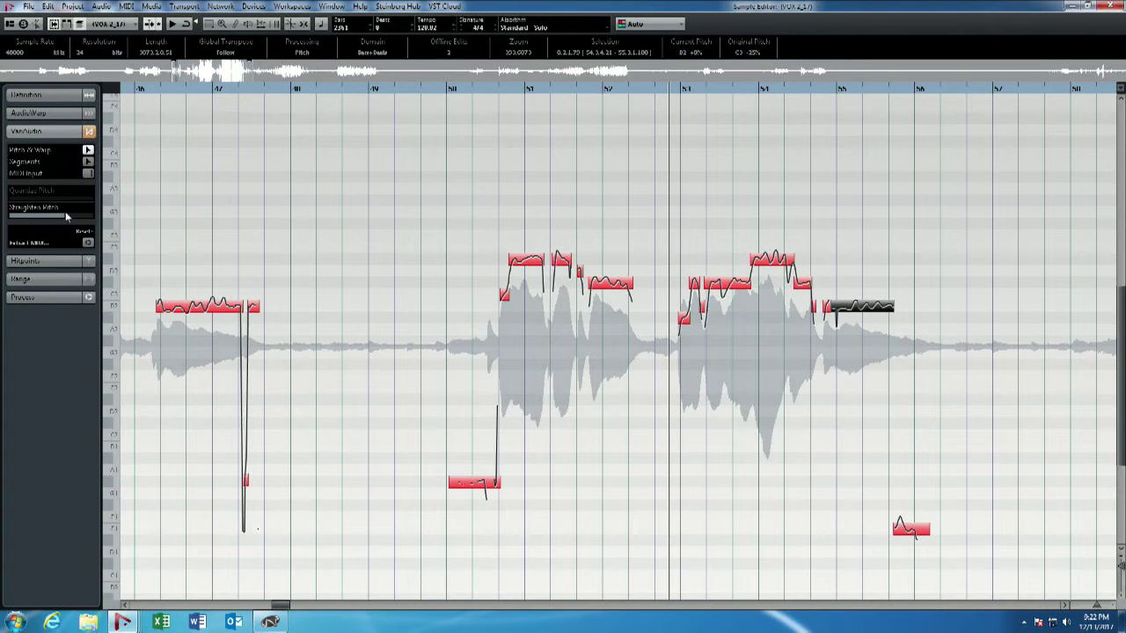
# Step: Play back the phrase between bars 50 and 56 to check the lowered final note
pyautogui.press('space')
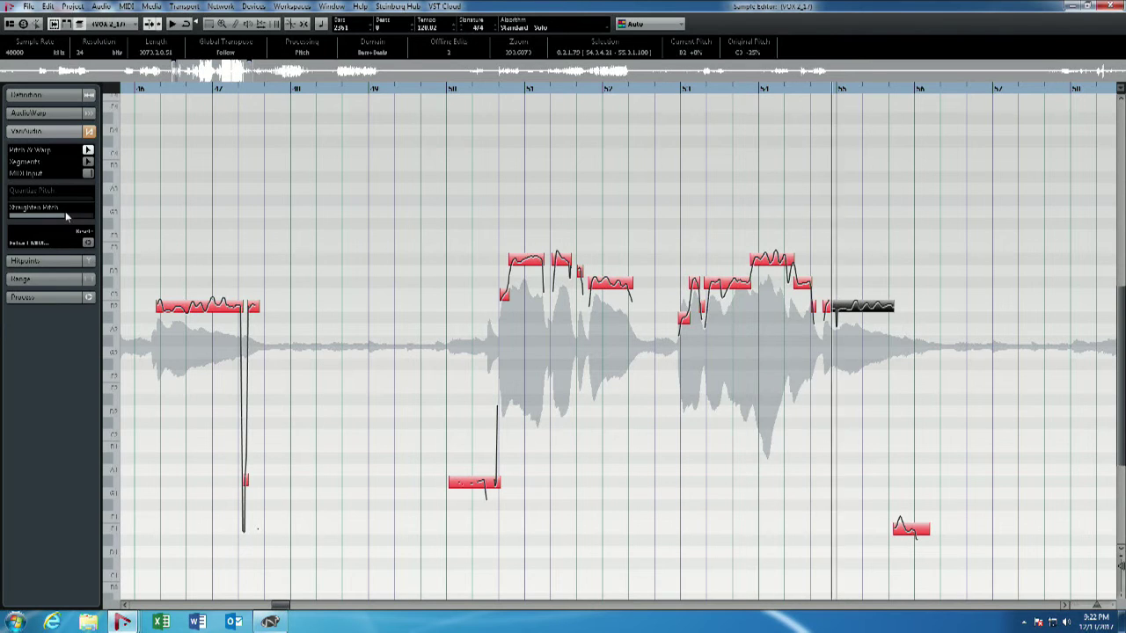
pyautogui.press('space')
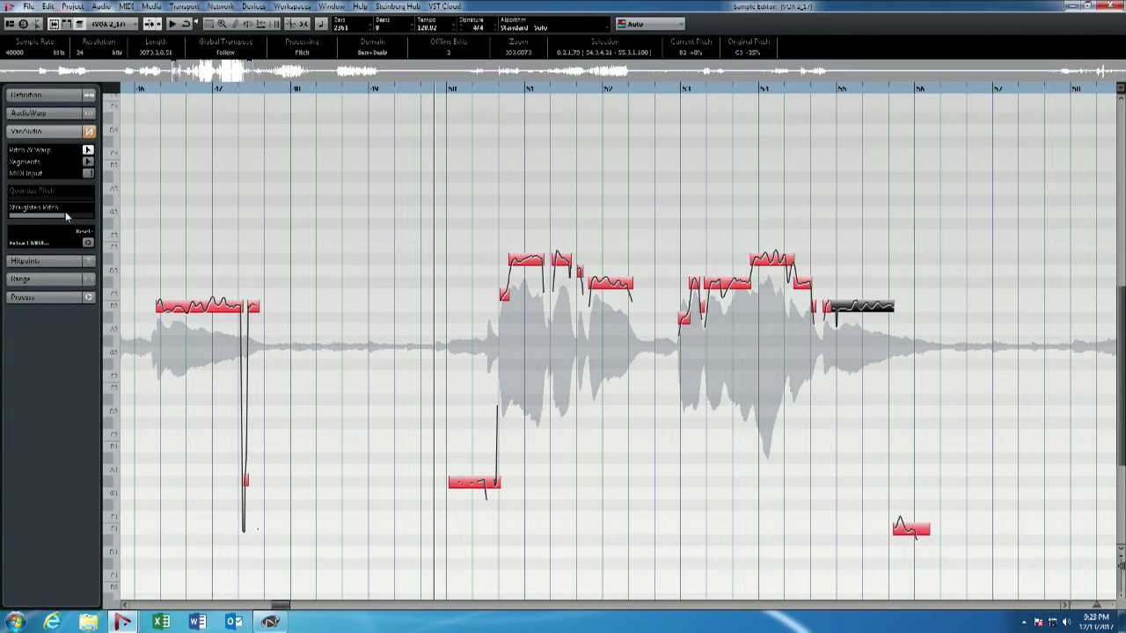
pyautogui.press('space')
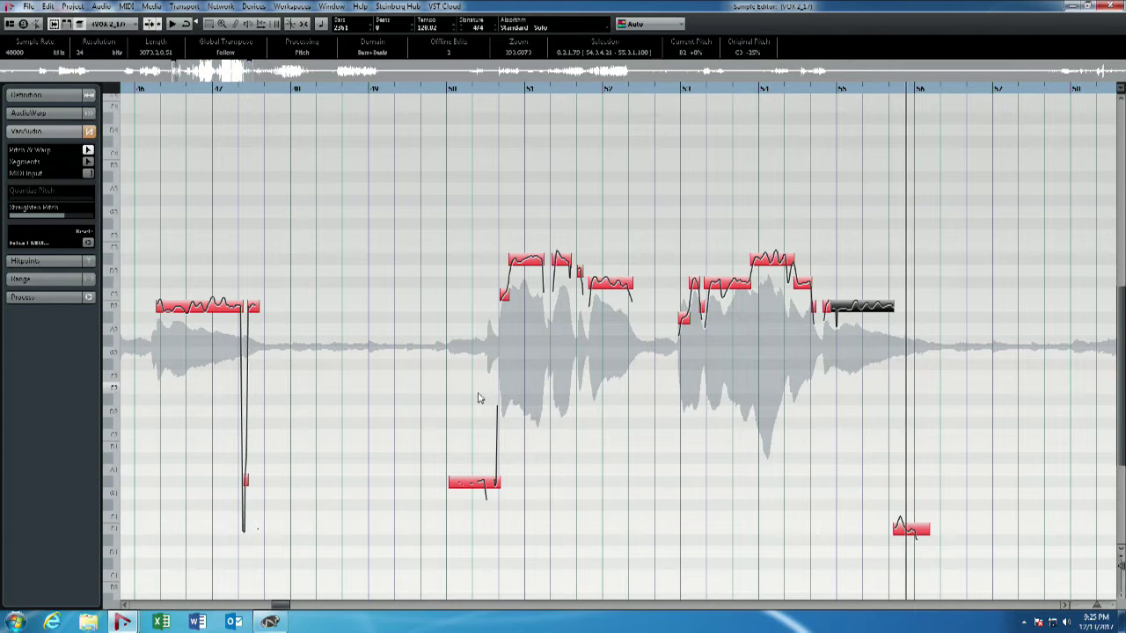
pyautogui.press('space')
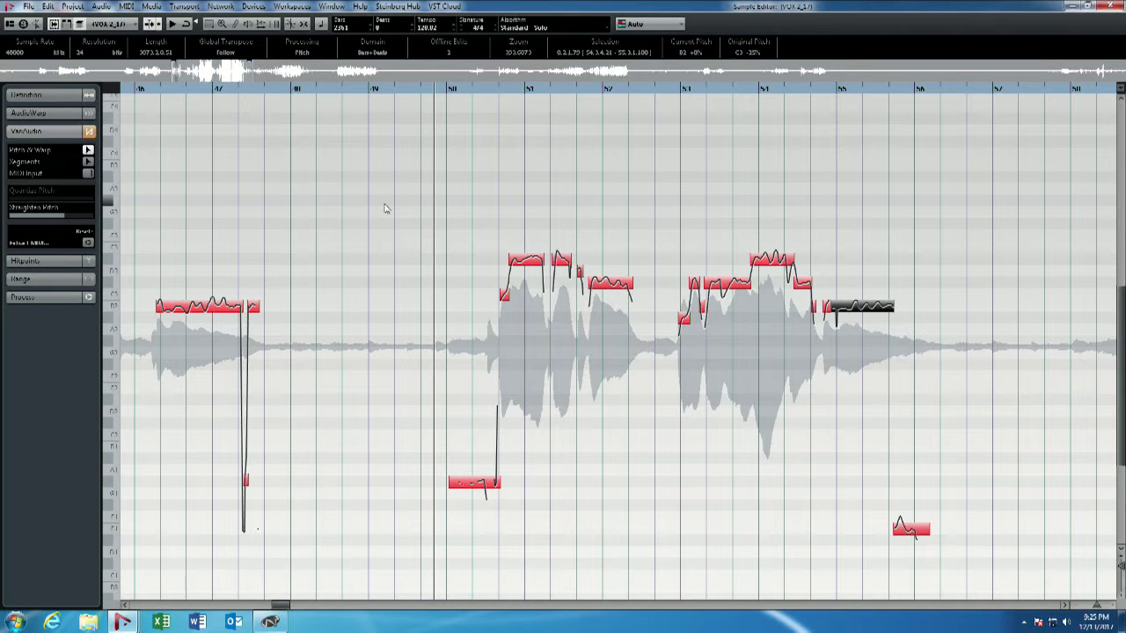
# Step: Select the vocal segments from about bar 58 to bar 69, apply Quantize Pitch at its maximum amount, and play back the phrase
pyautogui.press('g')
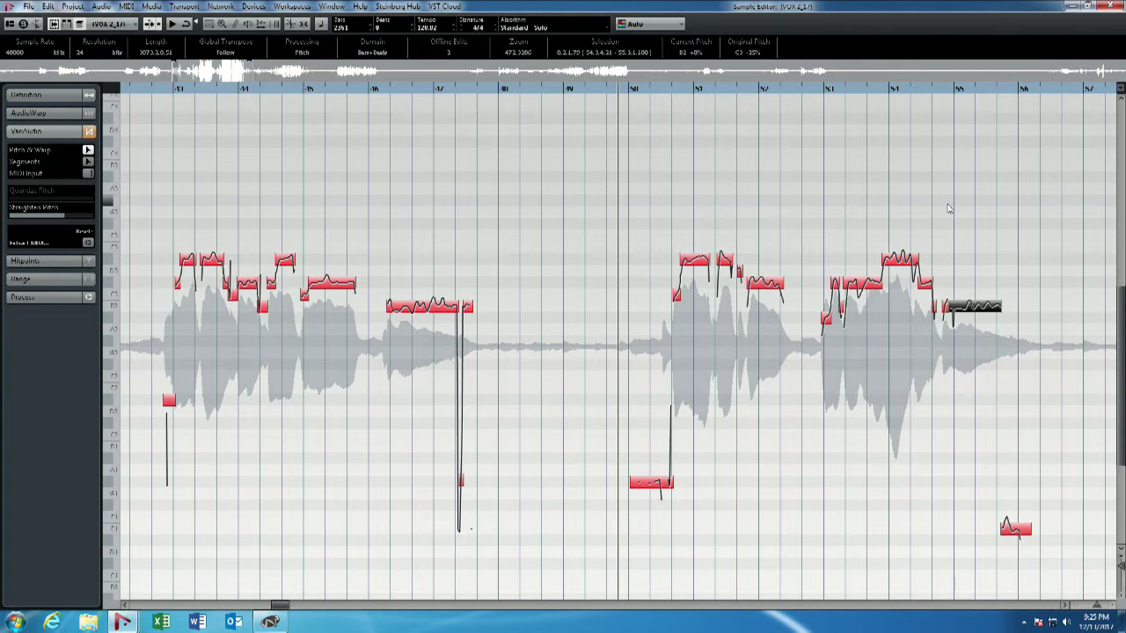
pyautogui.press('g')
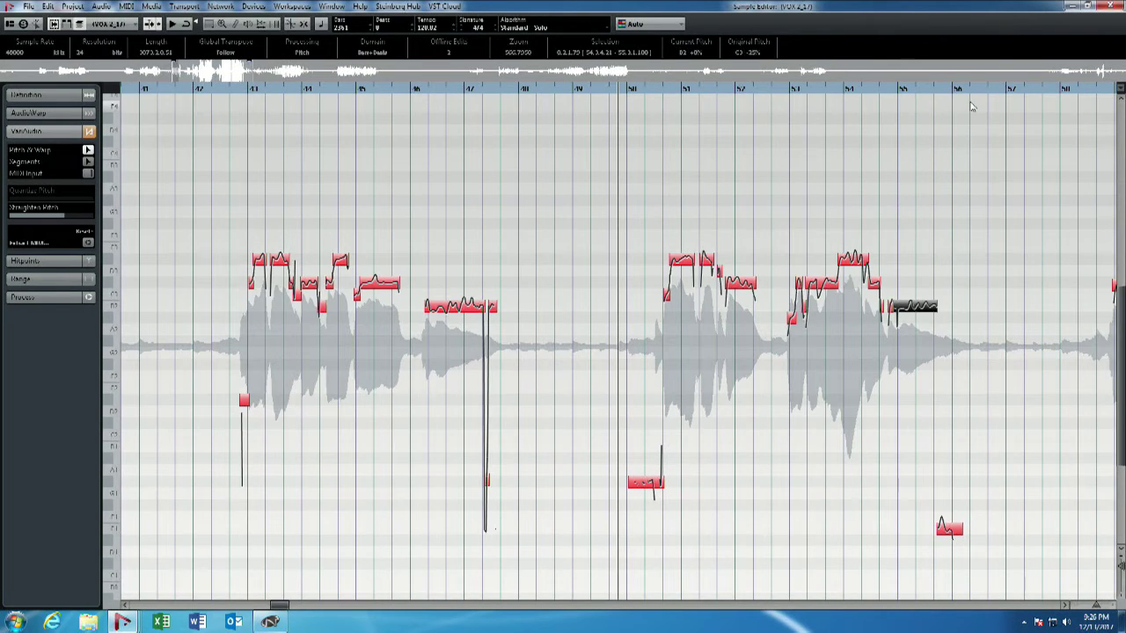
pyautogui.click(1091, 93)
pyautogui.press('g')
pyautogui.press('g')
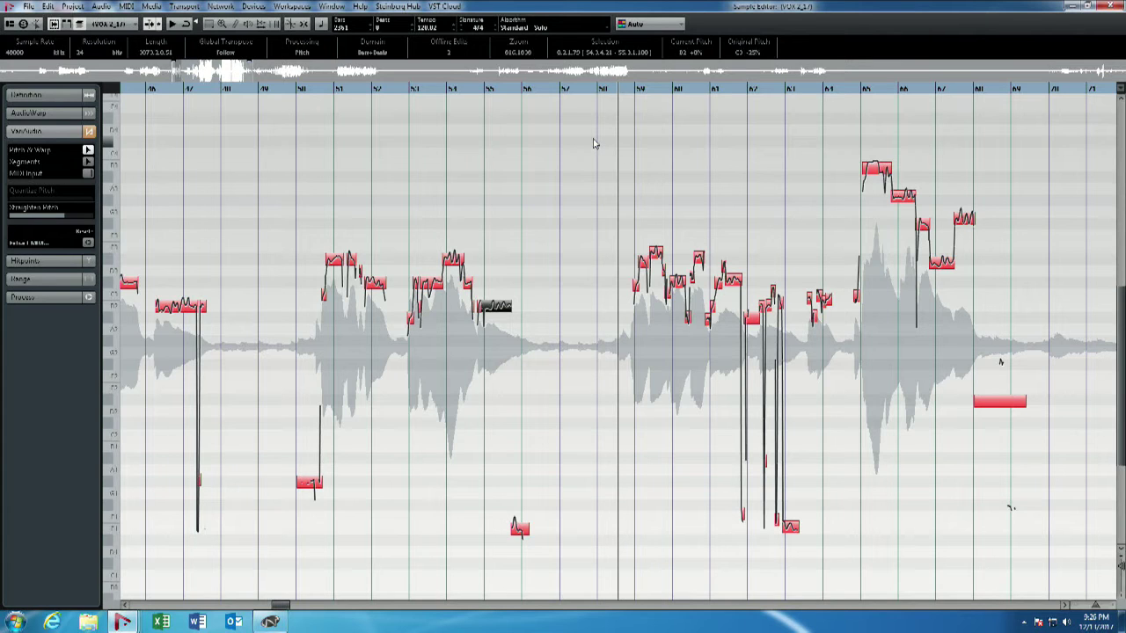
pyautogui.moveTo(598, 128); pyautogui.dragTo(1064, 540)
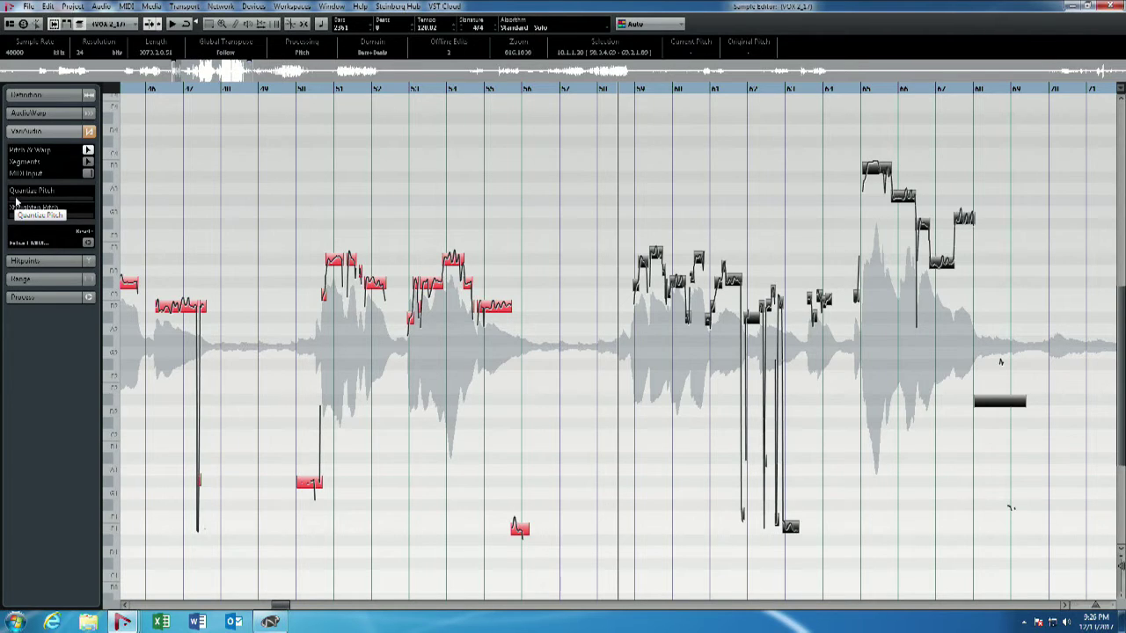
pyautogui.moveTo(16, 201); pyautogui.dragTo(97, 205)
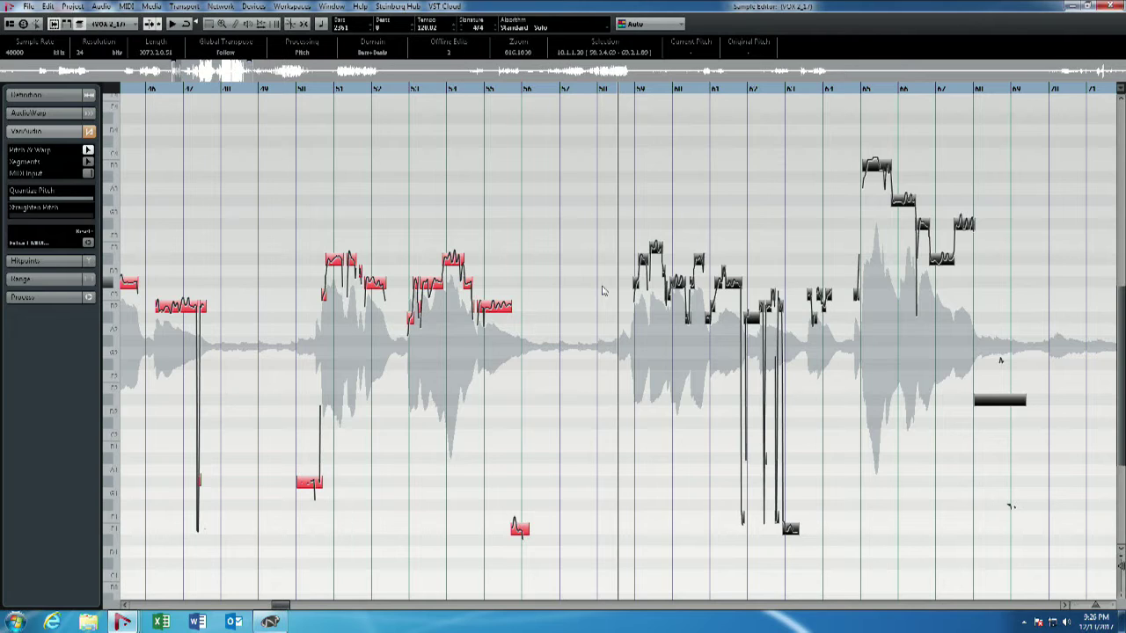
pyautogui.press('space')
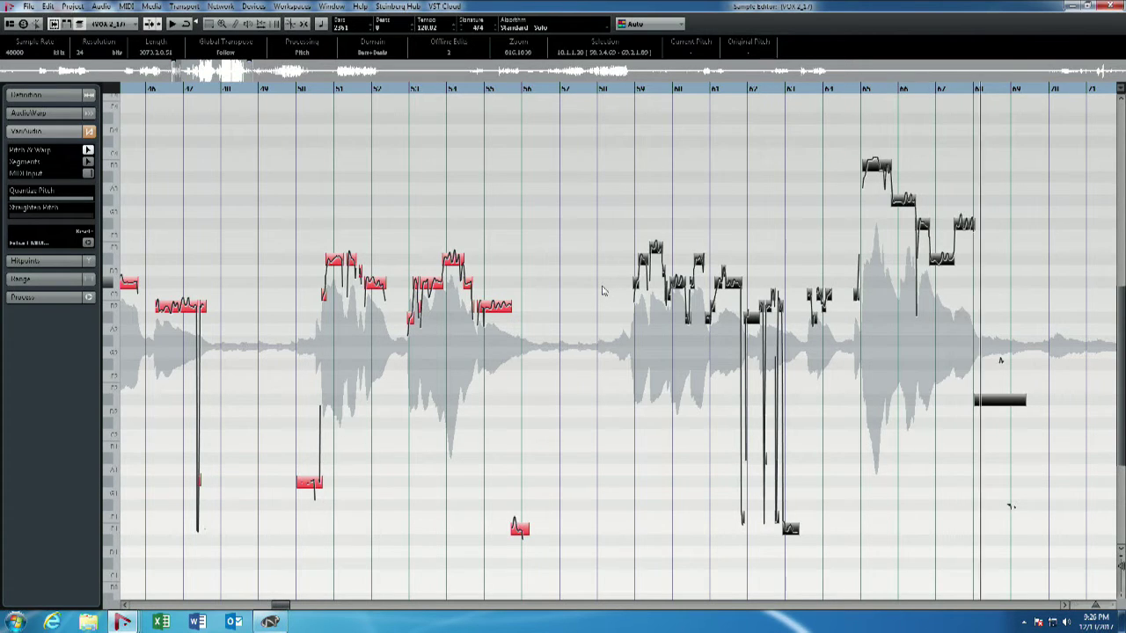
# Step: Play back the phrase from about bar 58.5, lower the short segment at bar 59.5 to D#3, and recheck the phrase
pyautogui.press('space')
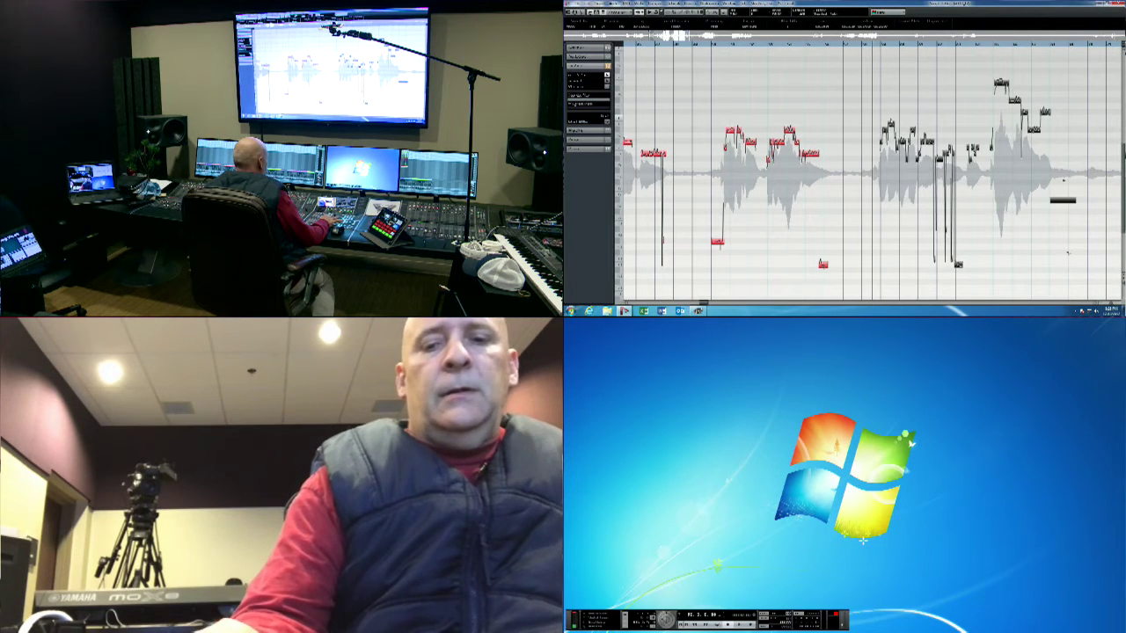
pyautogui.press('space')
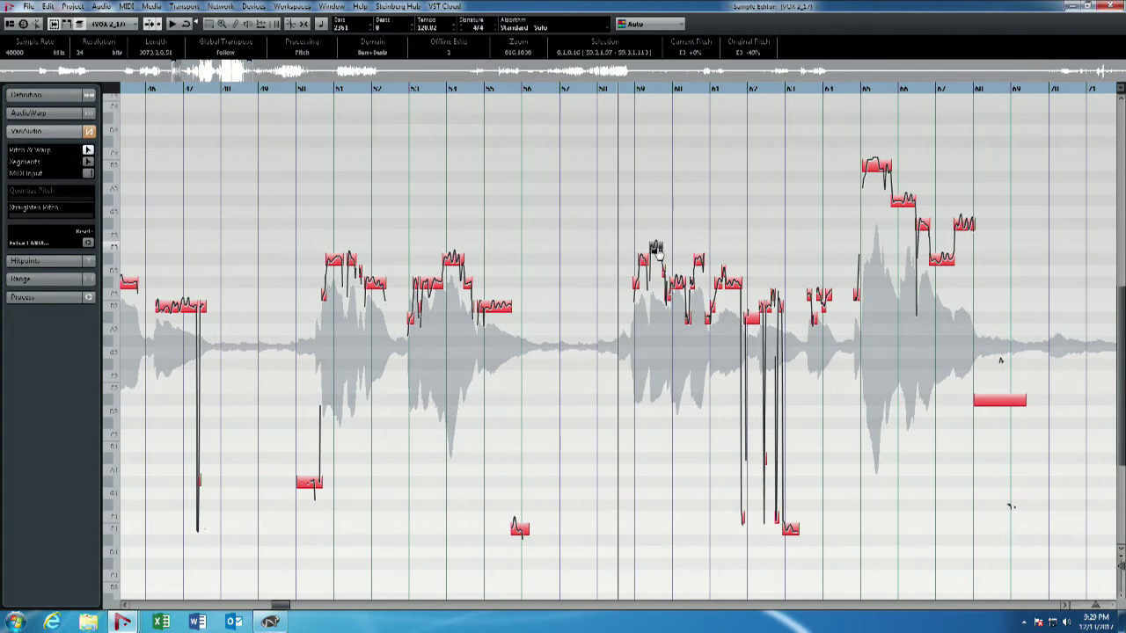
pyautogui.moveTo(655, 248); pyautogui.dragTo(655, 255)
pyautogui.press('space')
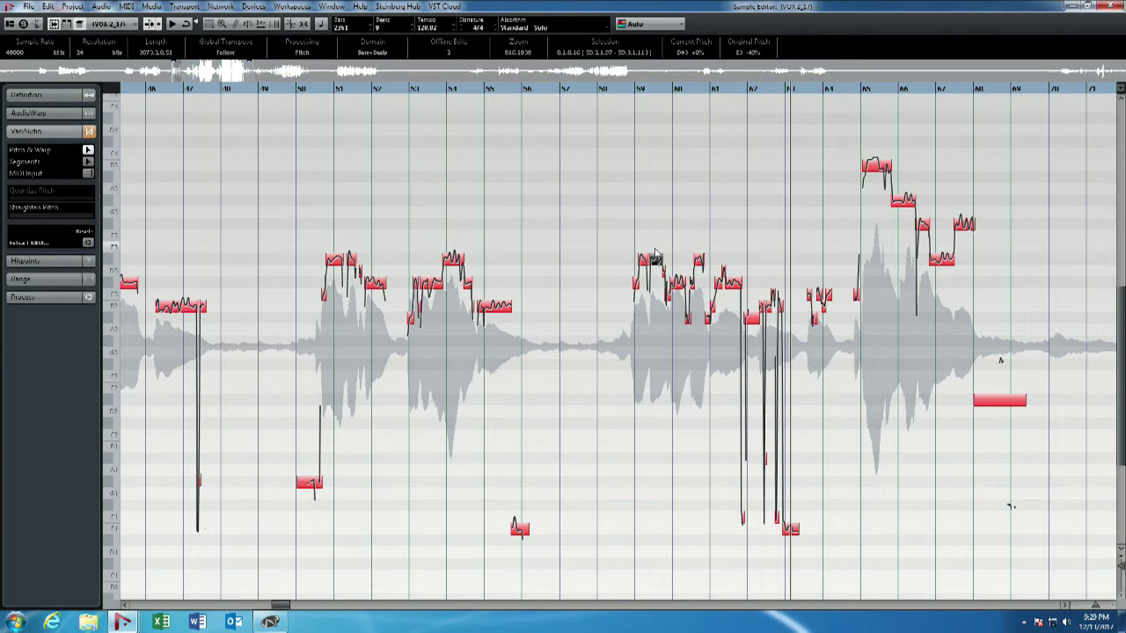
pyautogui.press('space')
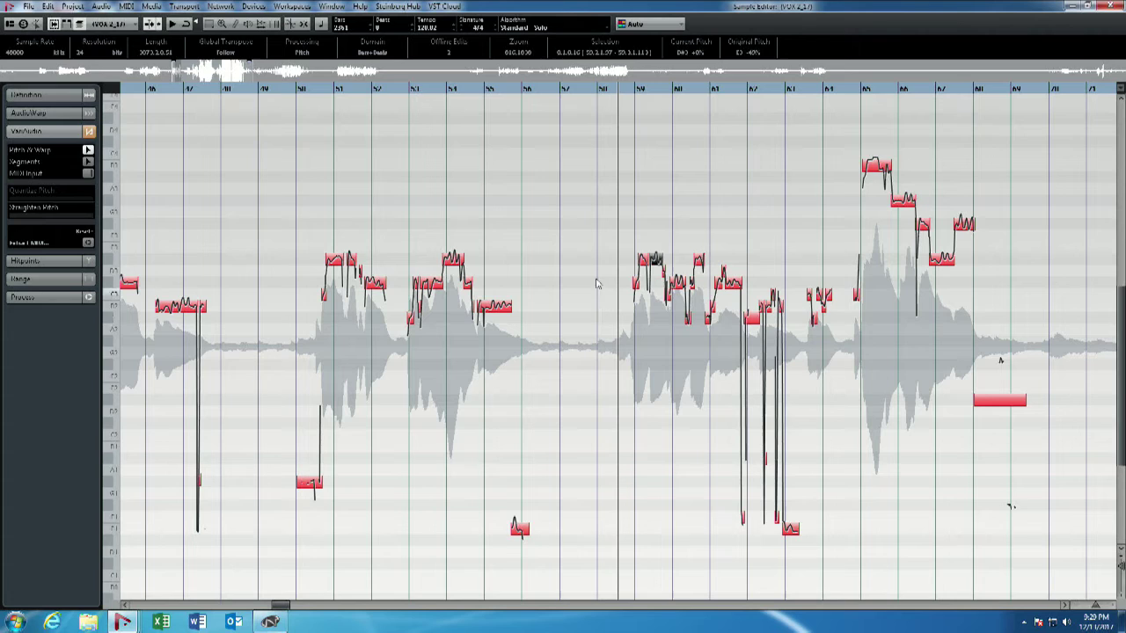
# Step: Raise the two short low segments near bars 60.5 and 61 to B2, and lower the short segment near bar 61.3 to C#3
pyautogui.click(713, 326)
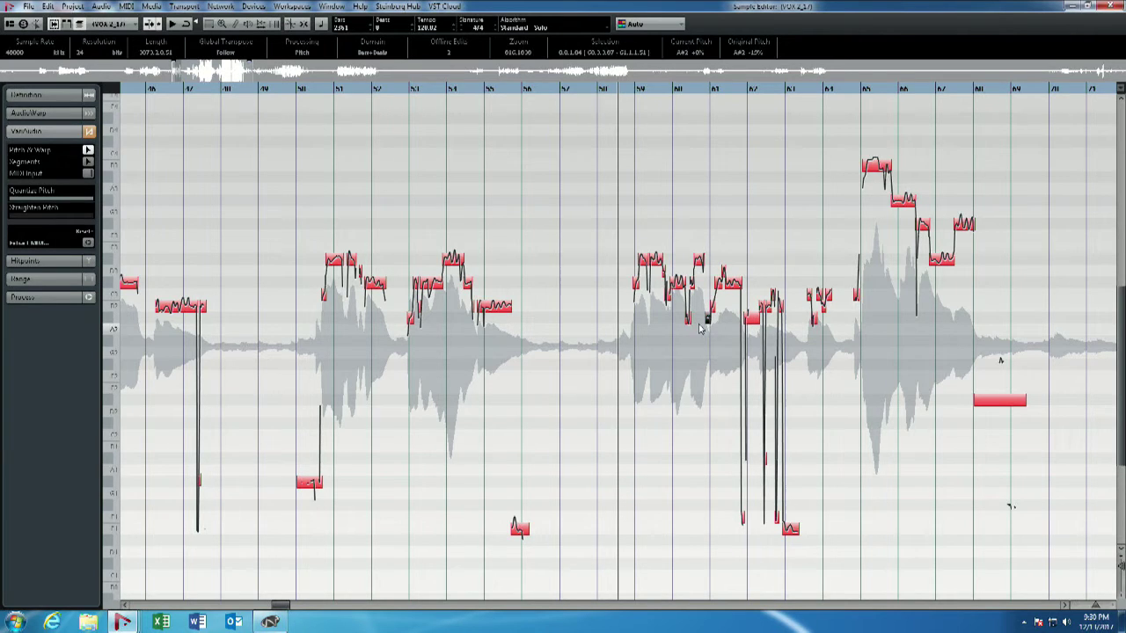
pyautogui.click(688, 322)
pyautogui.moveTo(679, 324); pyautogui.dragTo(715, 328)
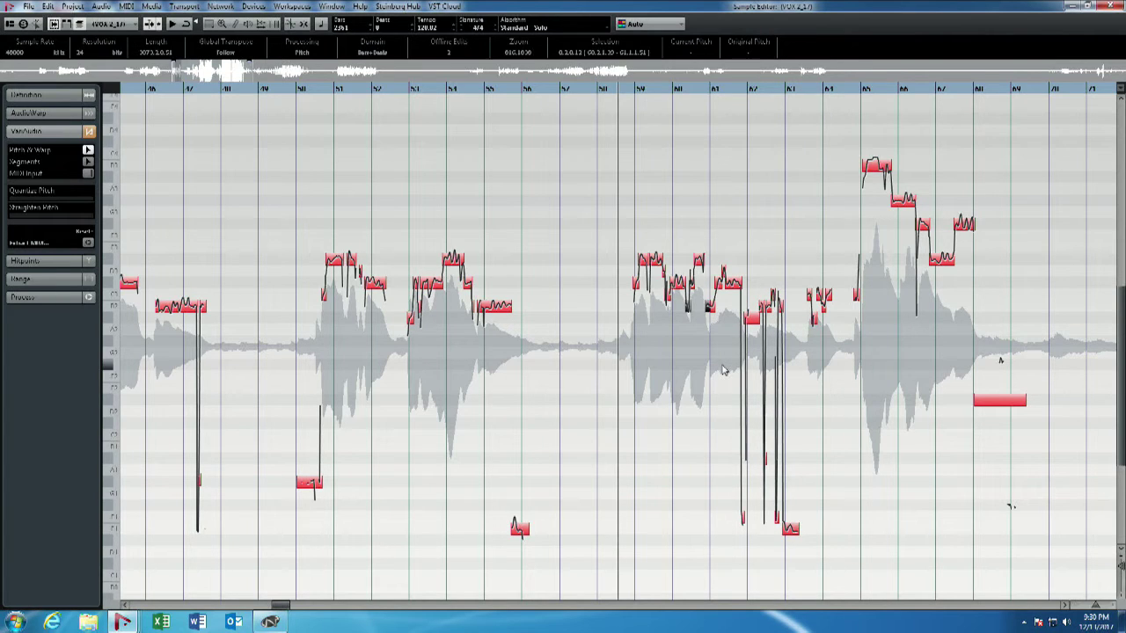
pyautogui.click(727, 274)
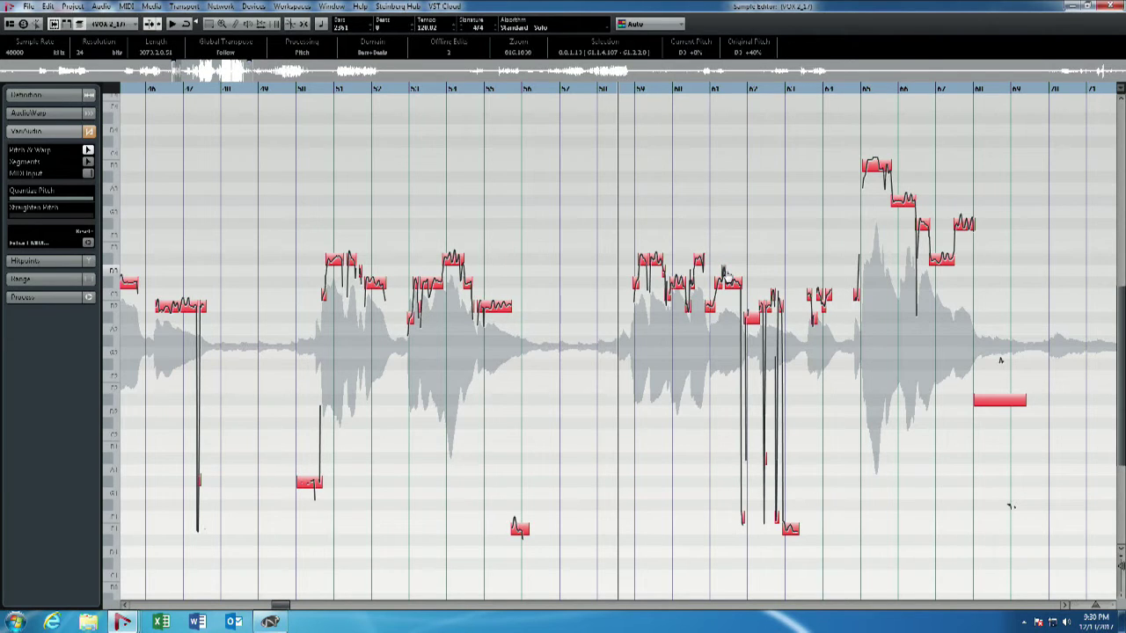
pyautogui.moveTo(726, 275); pyautogui.dragTo(724, 274)
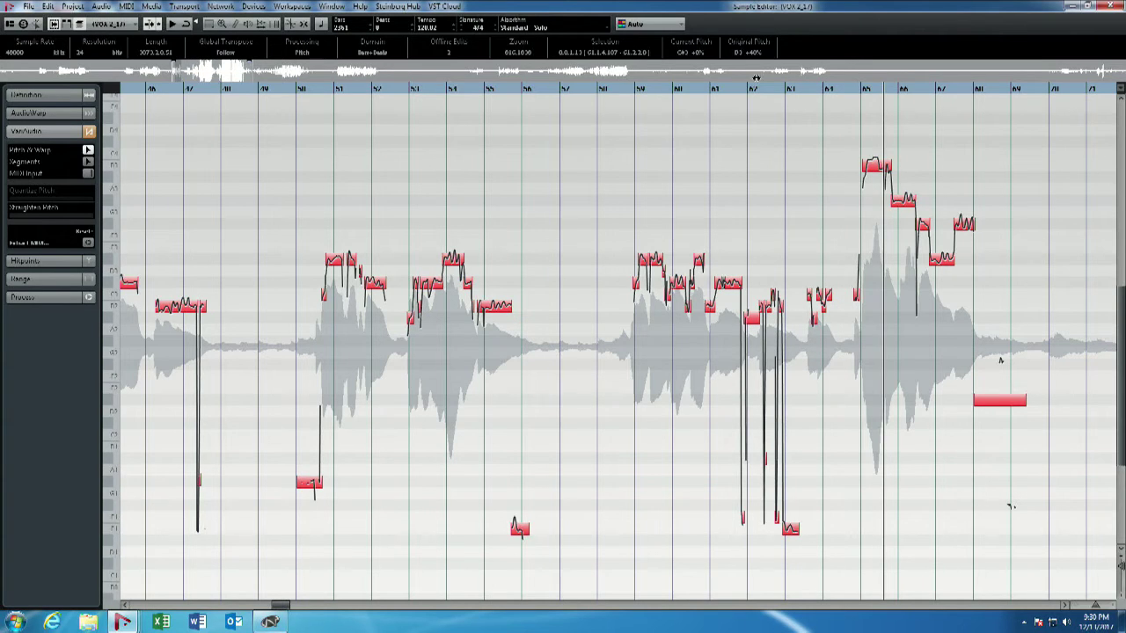
# Step: Try lowering the high segment at bar 65 to A#3
pyautogui.click(873, 178)
pyautogui.click(875, 175)
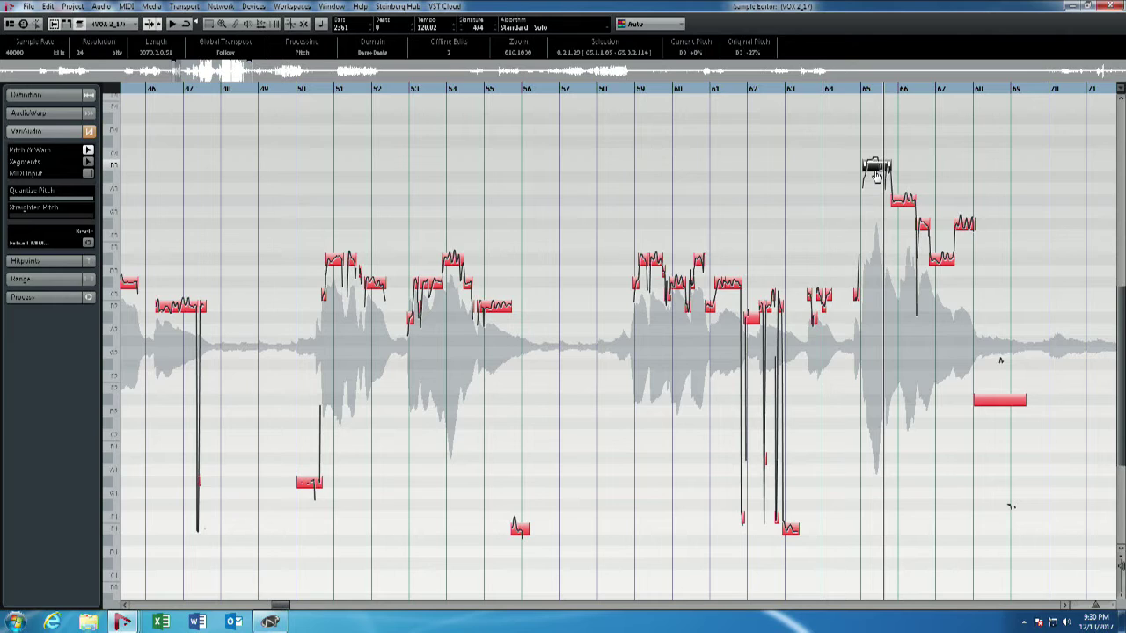
pyautogui.moveTo(876, 176); pyautogui.dragTo(872, 177)
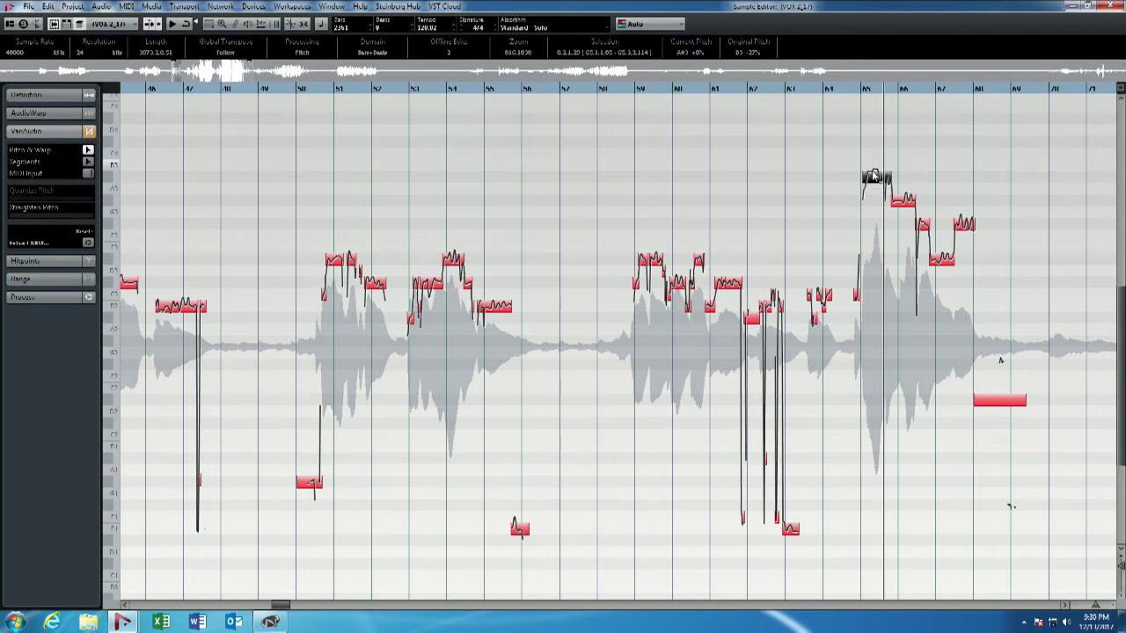
pyautogui.click(873, 176)
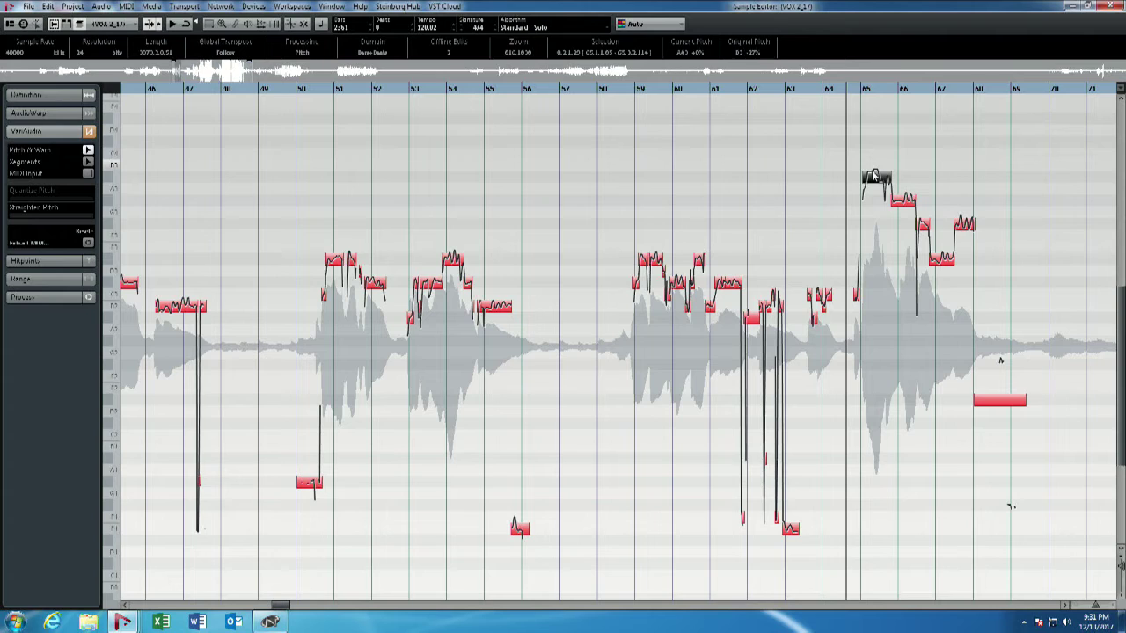
# Step: Raise the very short segment just before bar 65 to C#3 and play back the transition into the high note
pyautogui.click(860, 303)
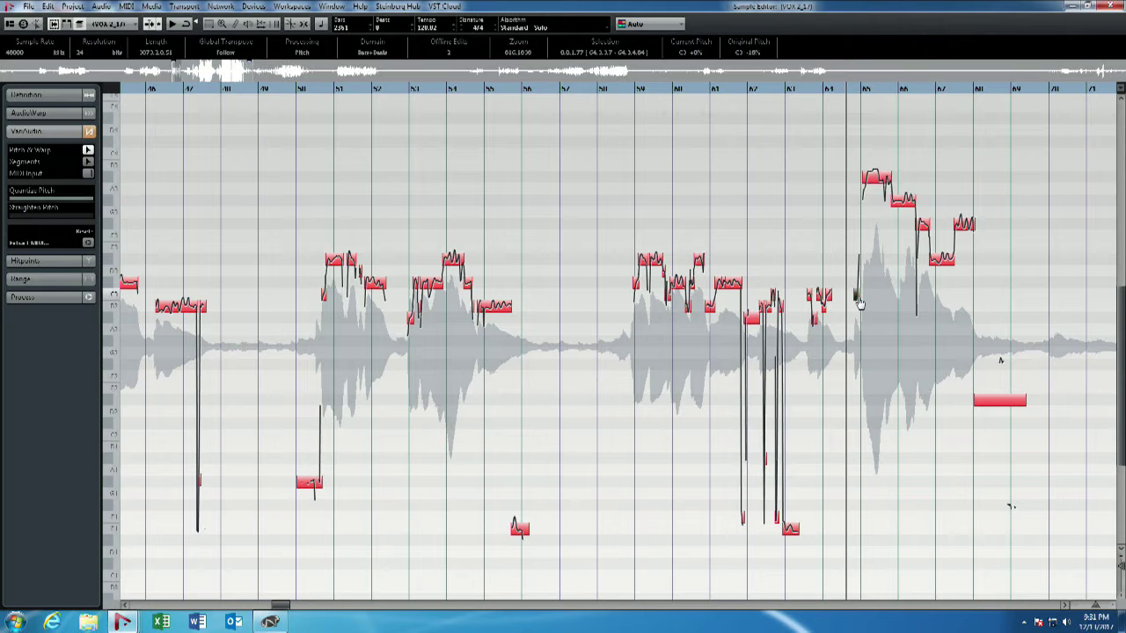
pyautogui.click(858, 302)
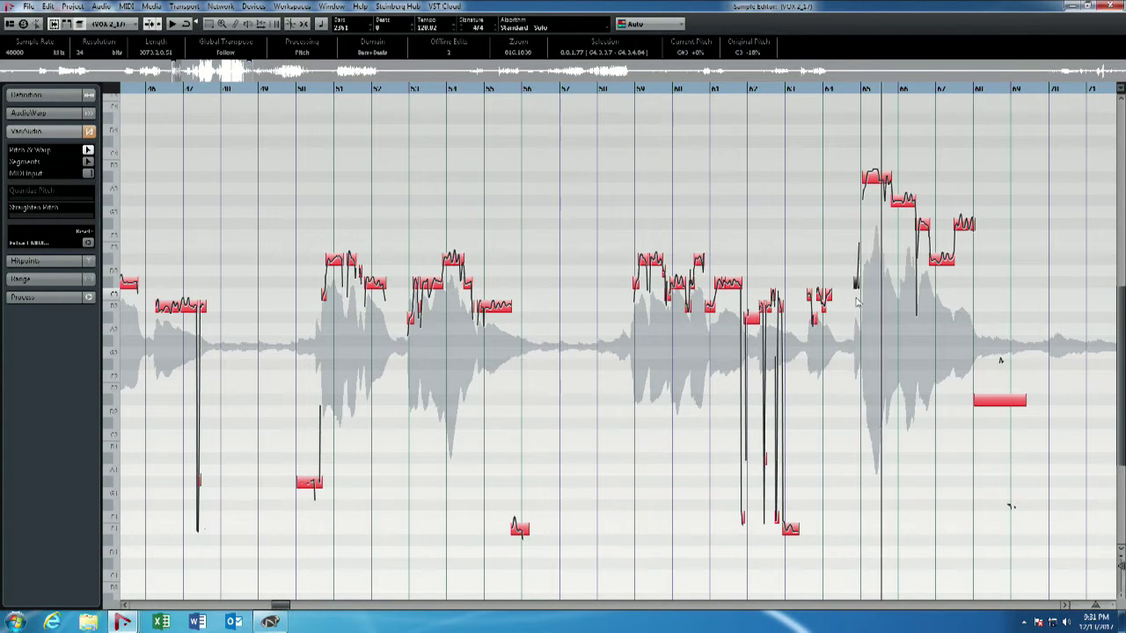
pyautogui.press('space')
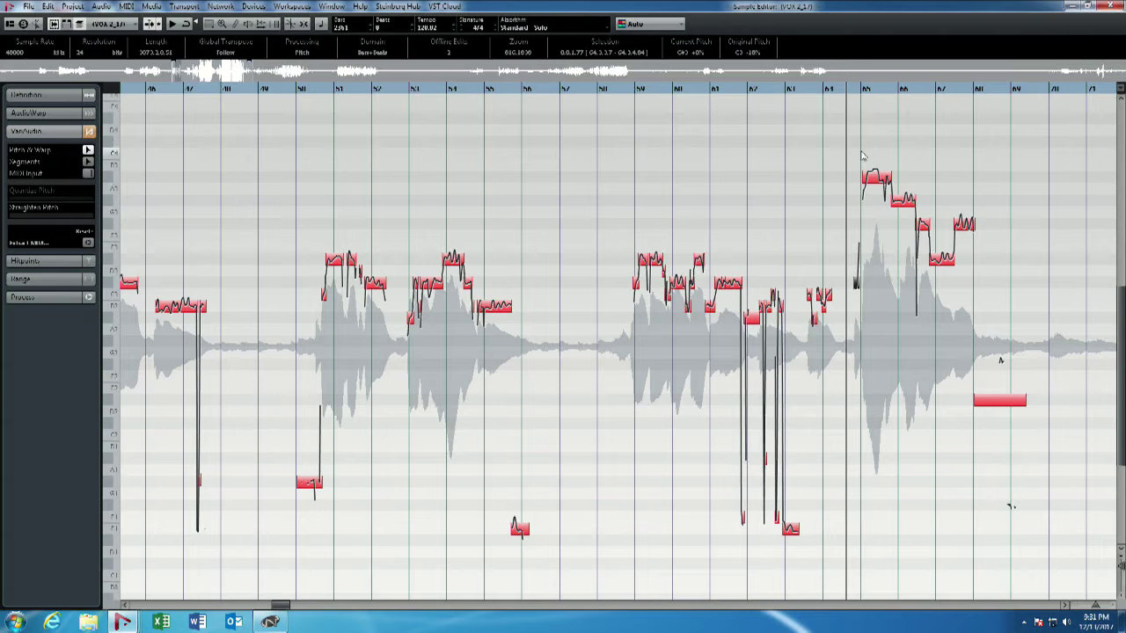
# Step: Straighten the pitch of the high segment at bar 65 by about half, set it to B3, and play back the result
pyautogui.click(876, 182)
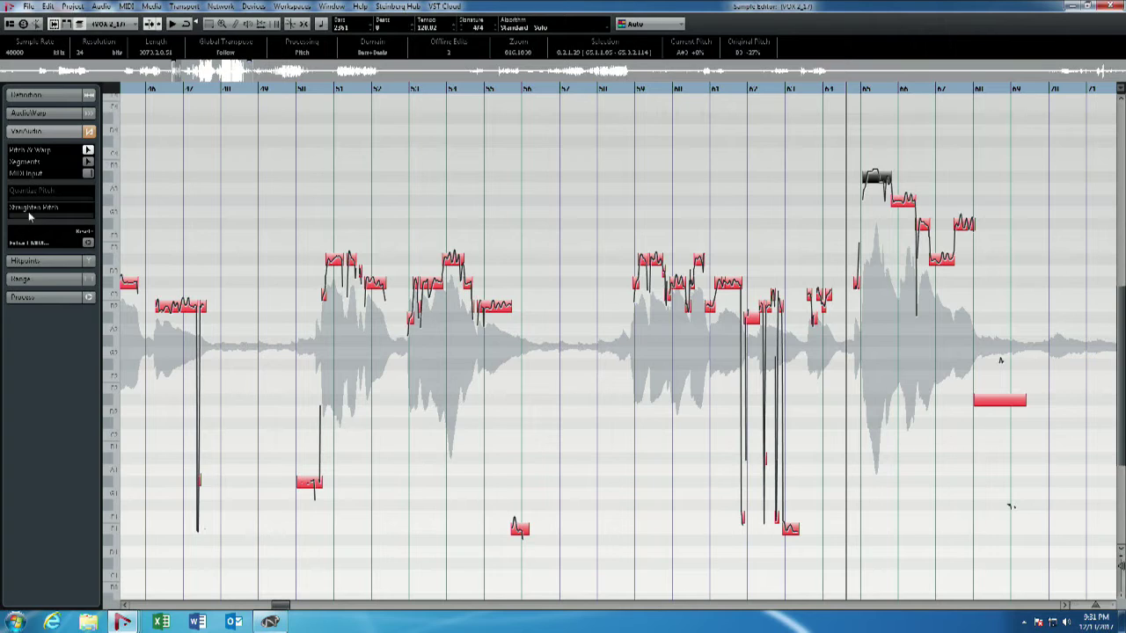
pyautogui.moveTo(23, 216); pyautogui.dragTo(51, 218)
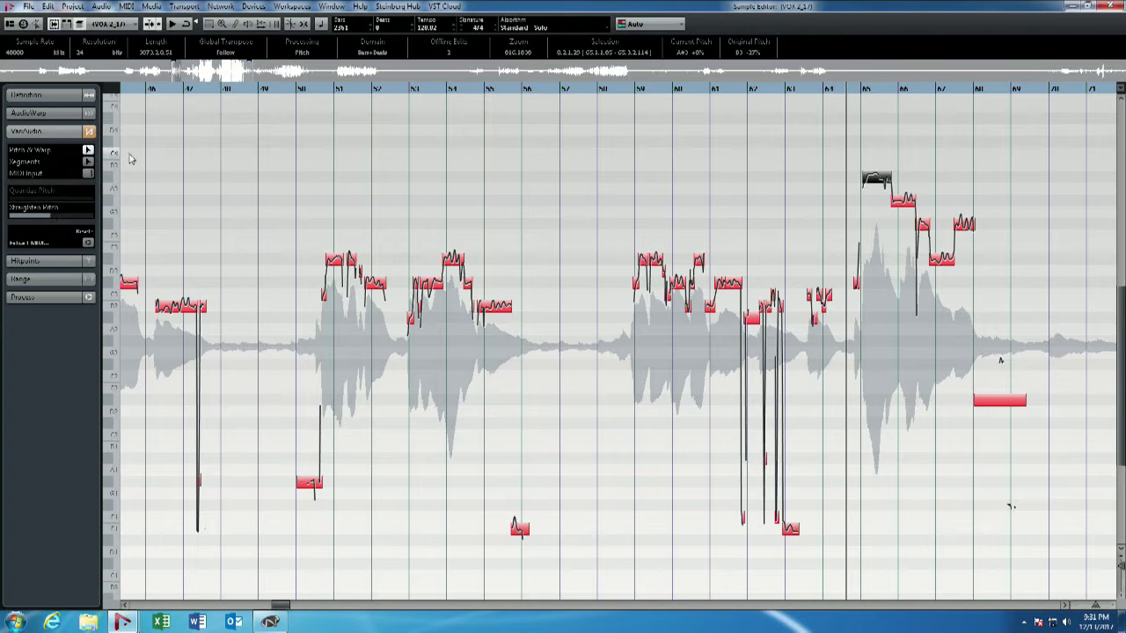
pyautogui.press('Up')
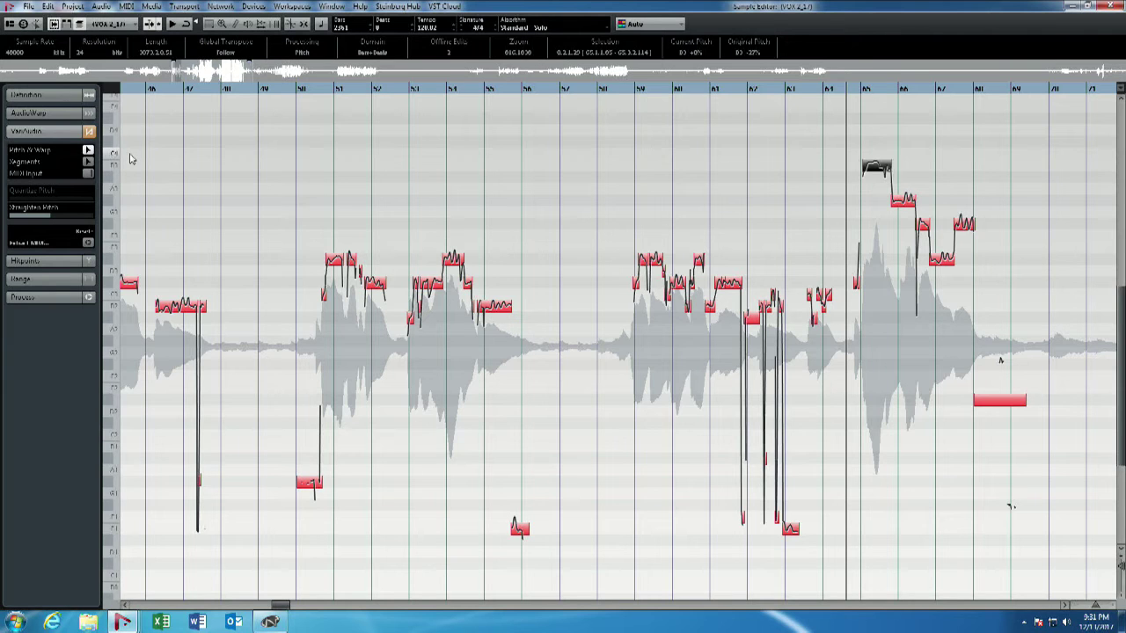
pyautogui.press('space')
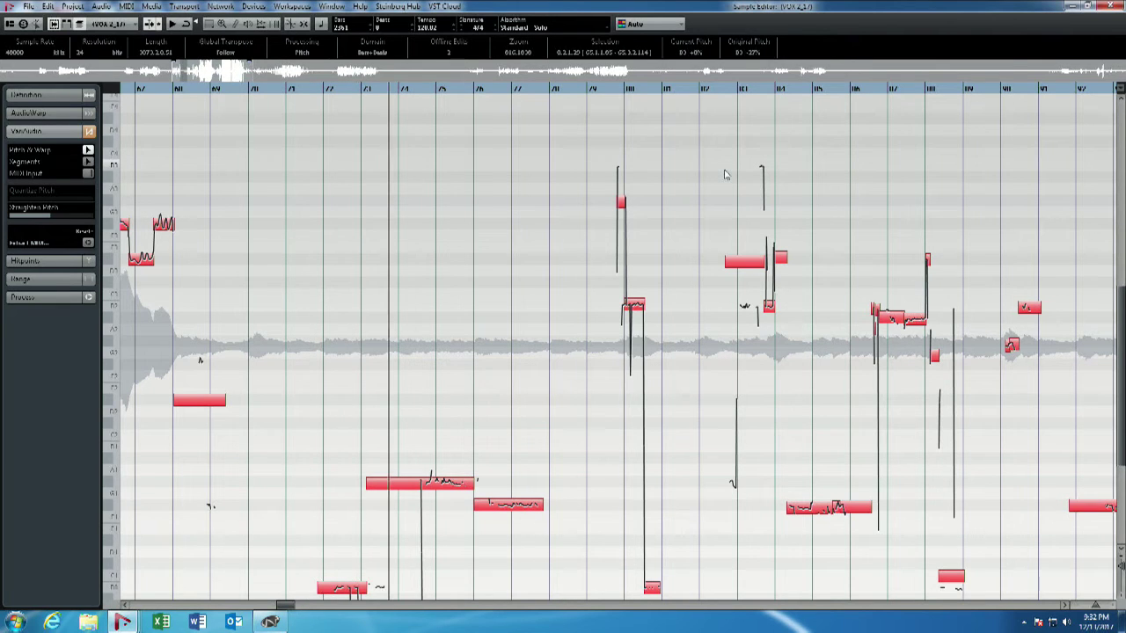
# Step: Play on past bar 73 and examine the next sung phrase between about bars 93 and 104 up close
pyautogui.press('g')
pyautogui.press('g')
pyautogui.press('g')
pyautogui.press('g')
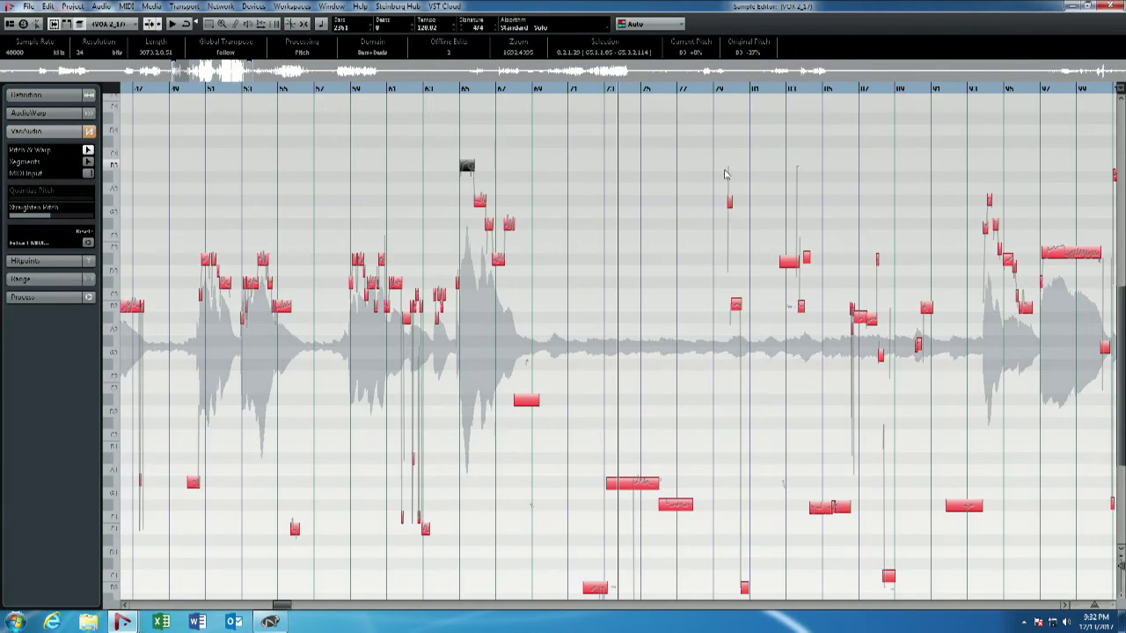
pyautogui.press('g')
pyautogui.press('g')
pyautogui.press('g')
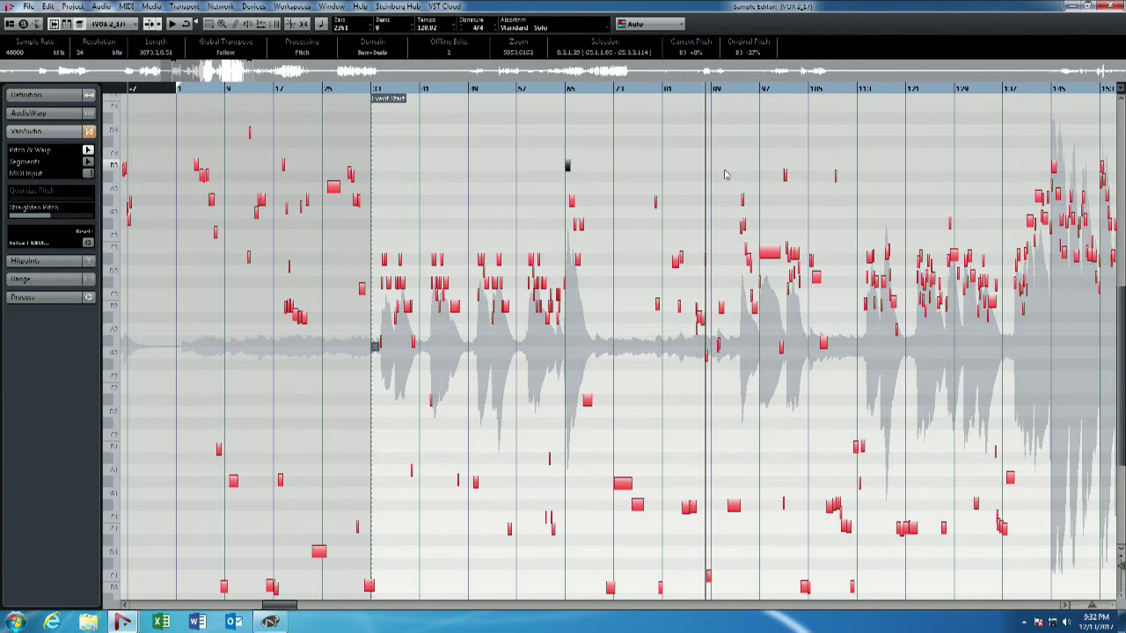
pyautogui.press('h')
pyautogui.press('h')
pyautogui.press('h')
pyautogui.press('h')
pyautogui.press('h')
pyautogui.press('h')
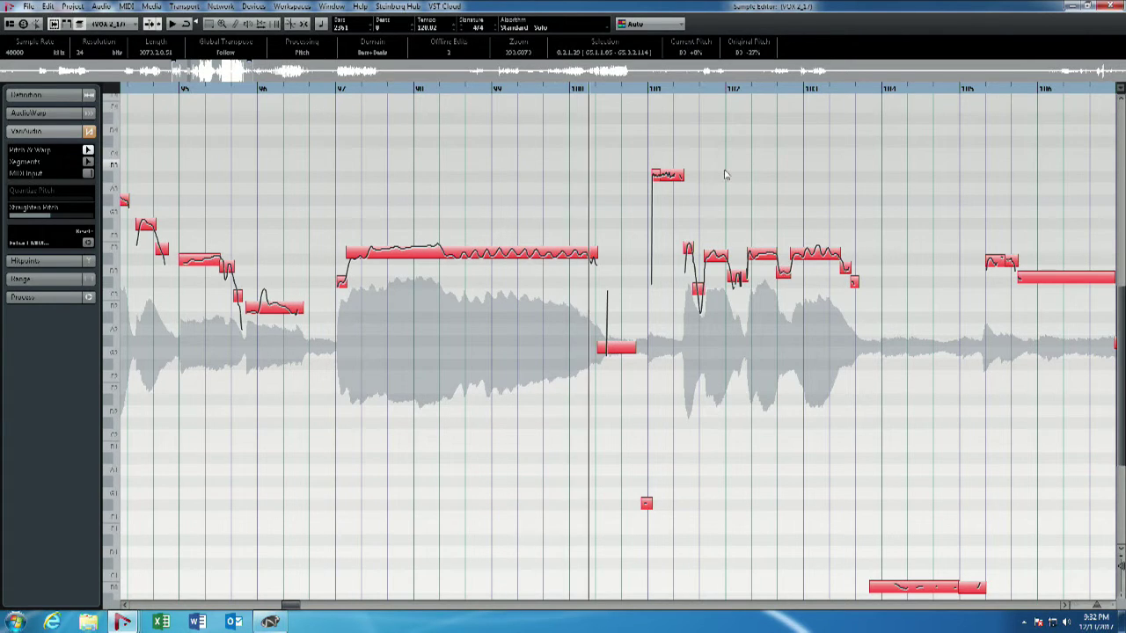
pyautogui.press('KP_Subtract')
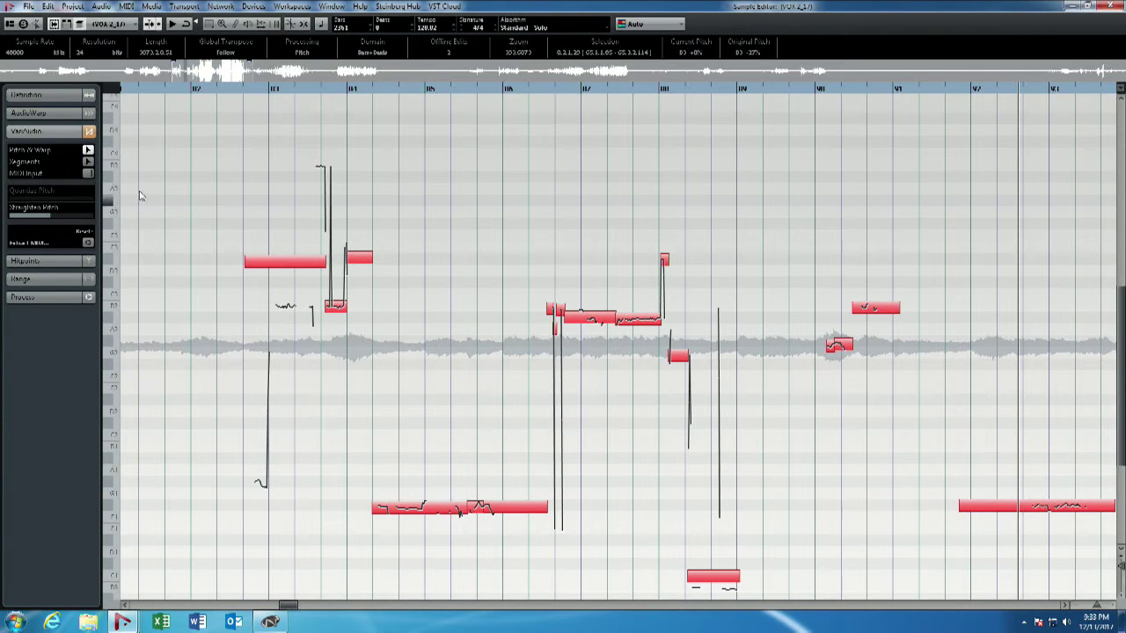
pyautogui.press('space')
pyautogui.click(88, 174)
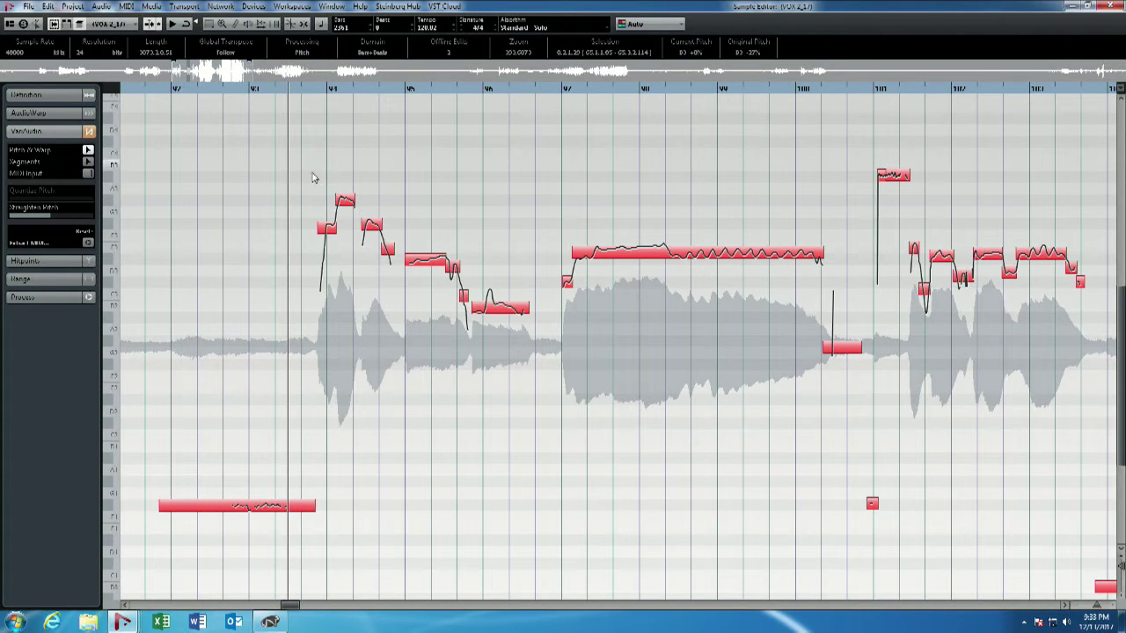
# Step: Select the vocal segments from about bar 94 to bar 100.5, apply Quantize Pitch at its maximum amount, and play back the phrase
pyautogui.moveTo(312, 177); pyautogui.dragTo(845, 394)
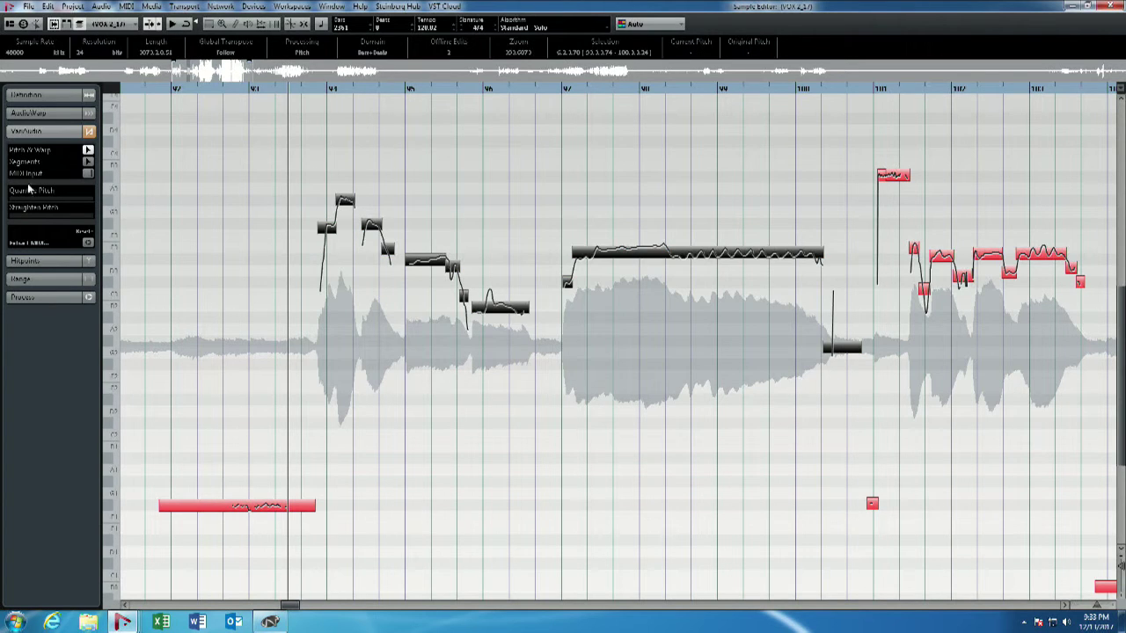
pyautogui.moveTo(30, 203); pyautogui.dragTo(100, 206)
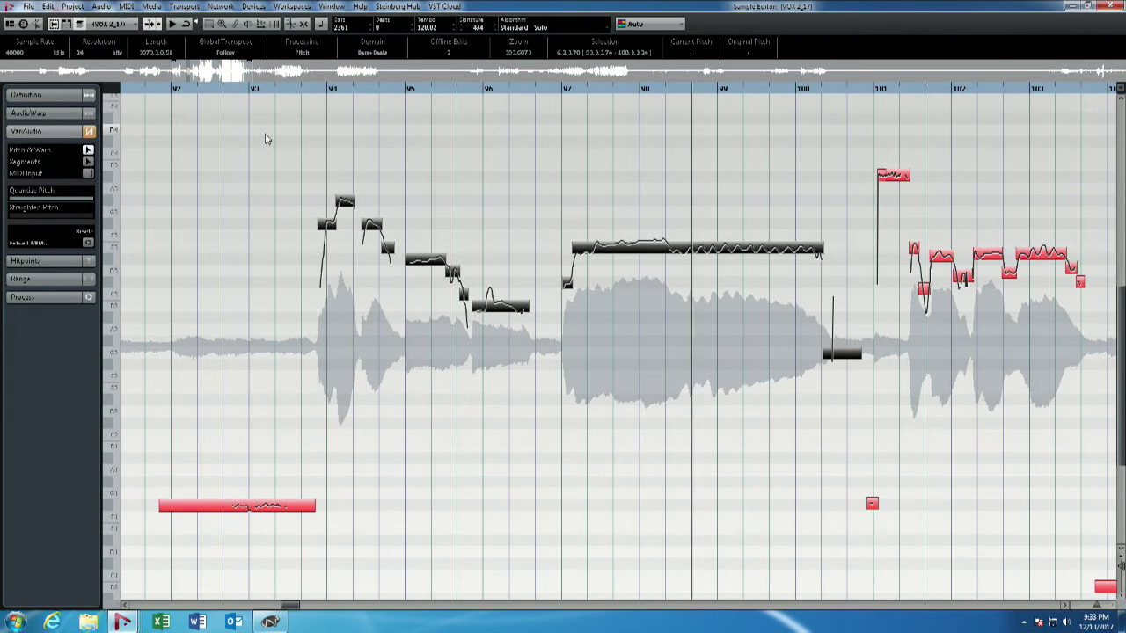
pyautogui.press('space')
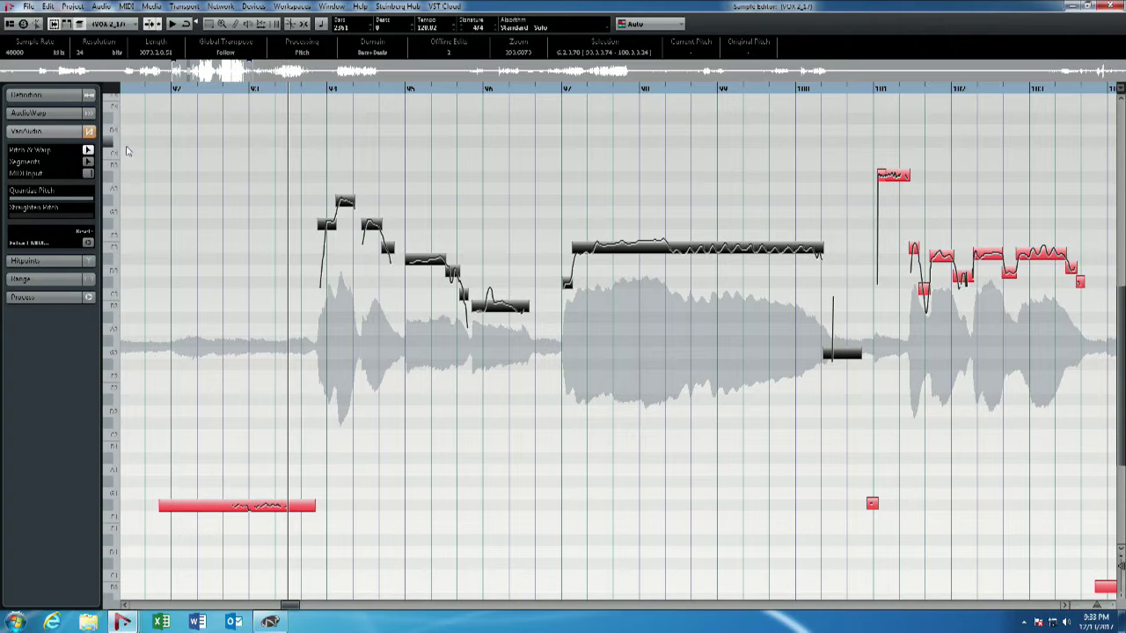
# Step: Lower the long sustained segment starting at bar 97 to D#3 and split it at about bar 98.4, where the vibrato begins
pyautogui.click(659, 253)
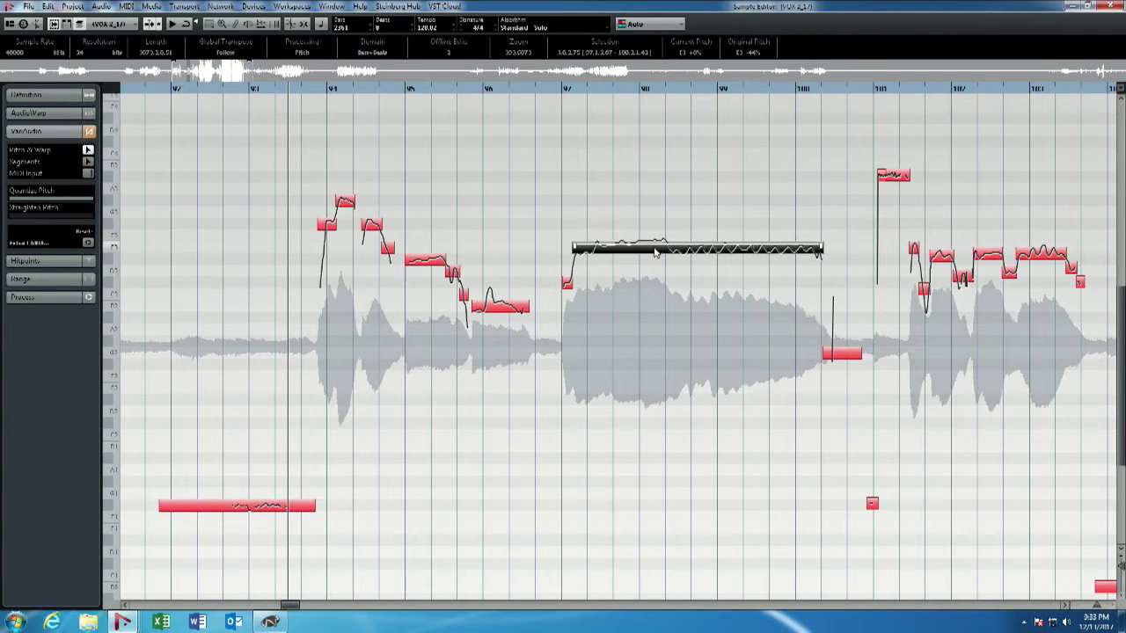
pyautogui.press('Down')
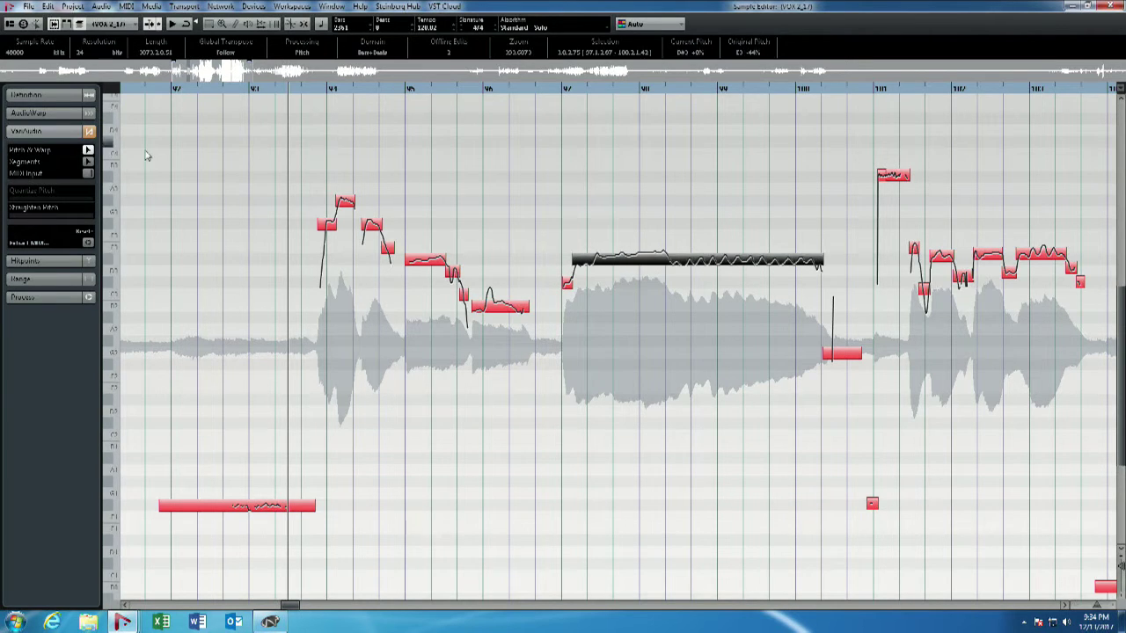
pyautogui.click(88, 162)
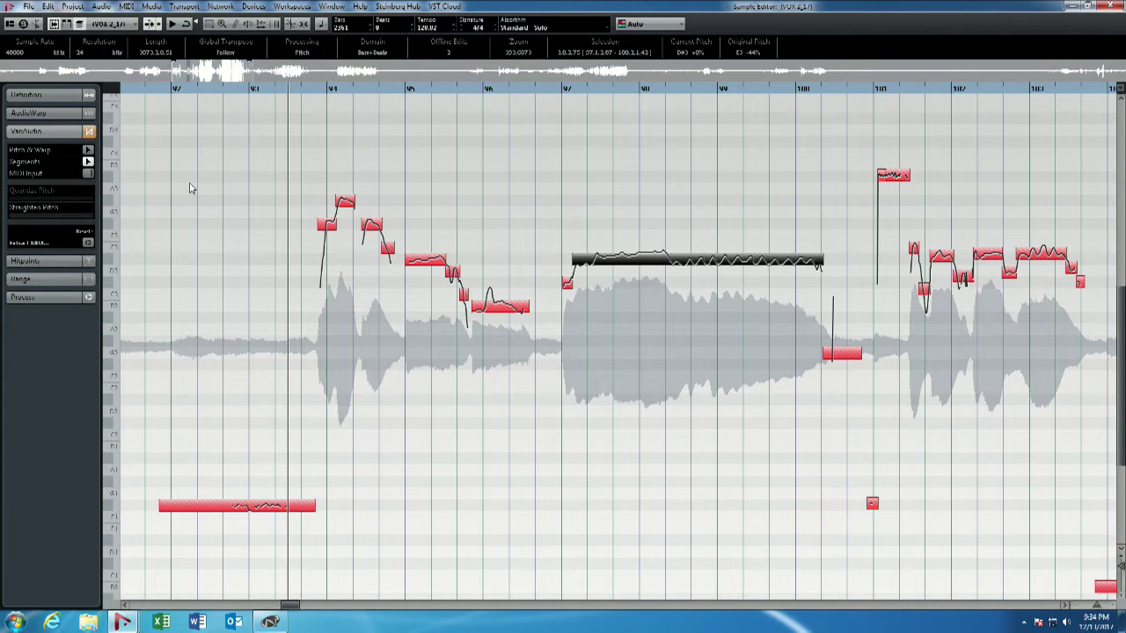
pyautogui.click(674, 265)
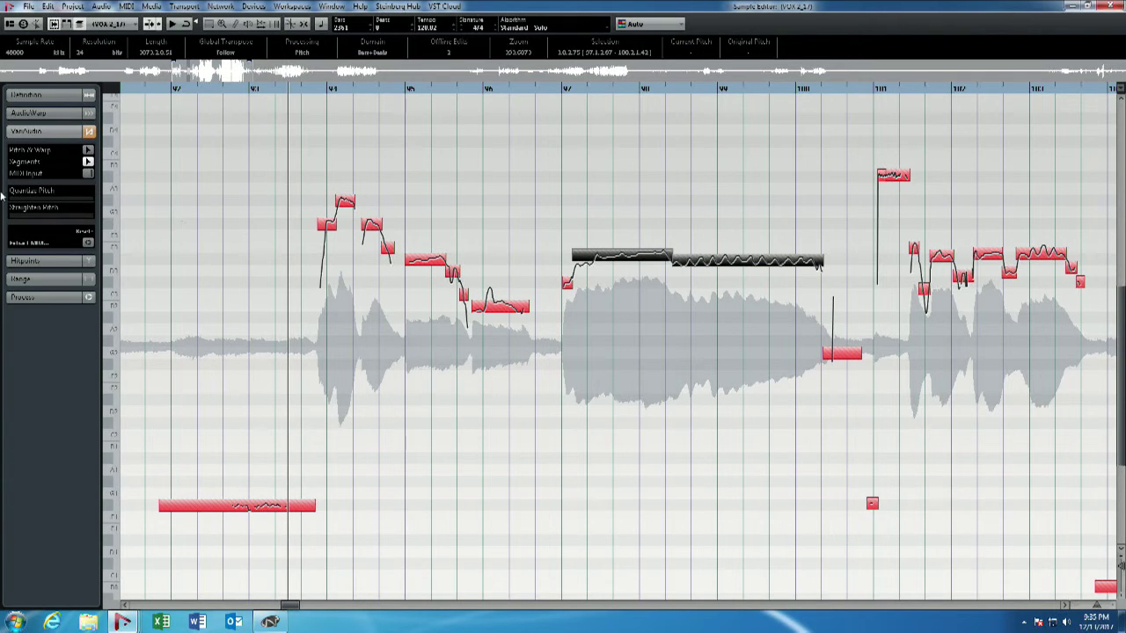
# Step: Apply Quantize Pitch at its maximum amount to both parts of the split sustained note, and raise the first part to E3
pyautogui.moveTo(14, 202); pyautogui.dragTo(104, 204)
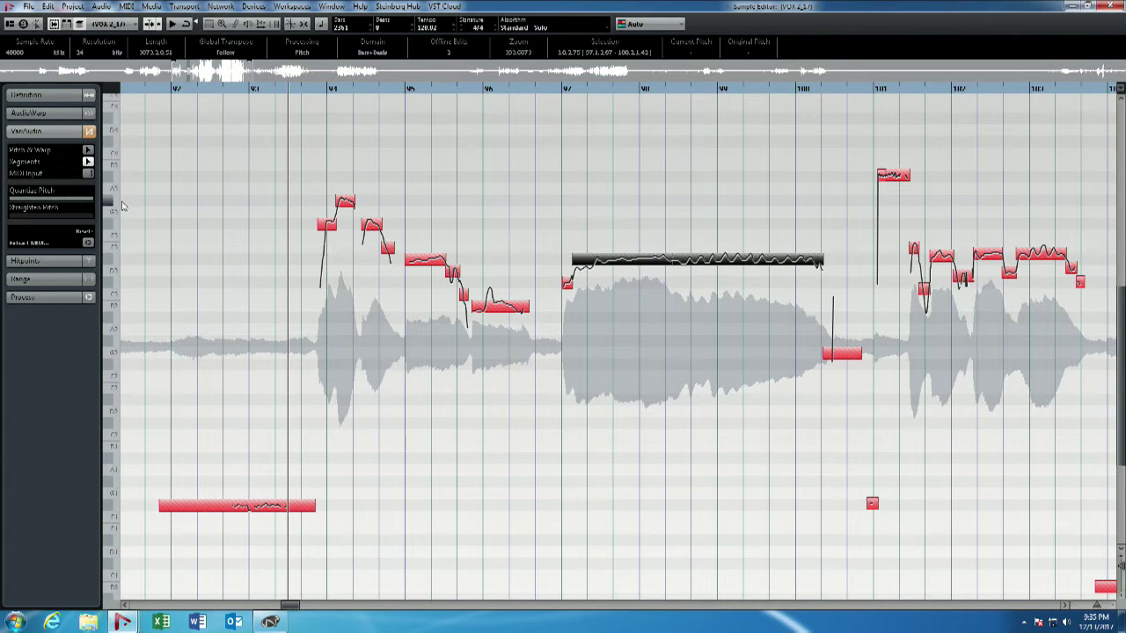
pyautogui.click(625, 238)
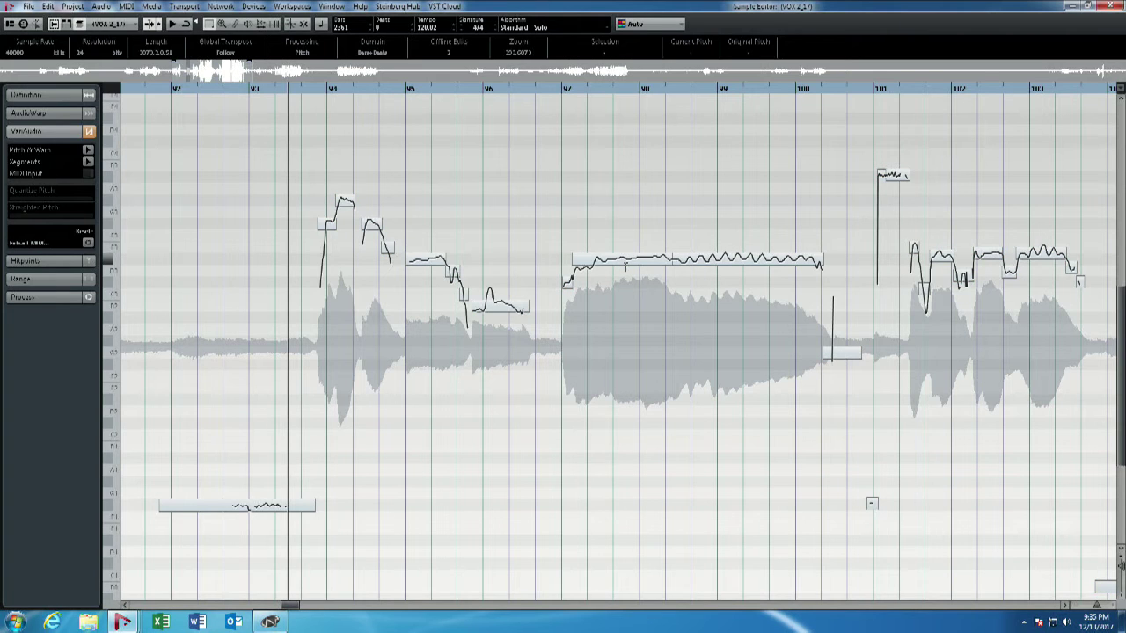
pyautogui.click(86, 150)
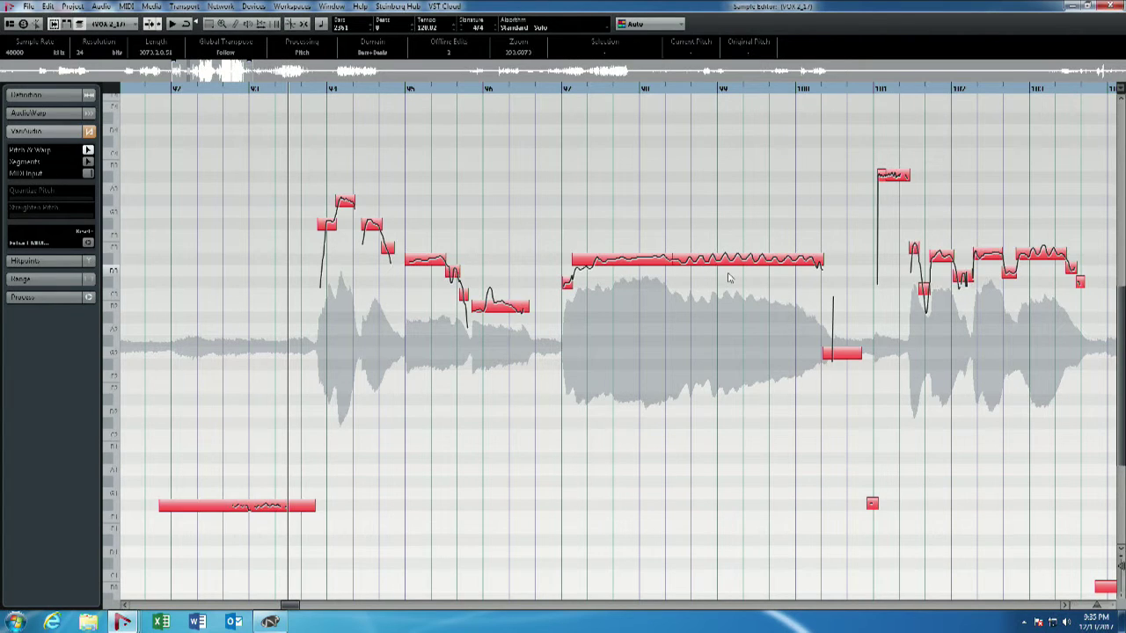
pyautogui.click(660, 263)
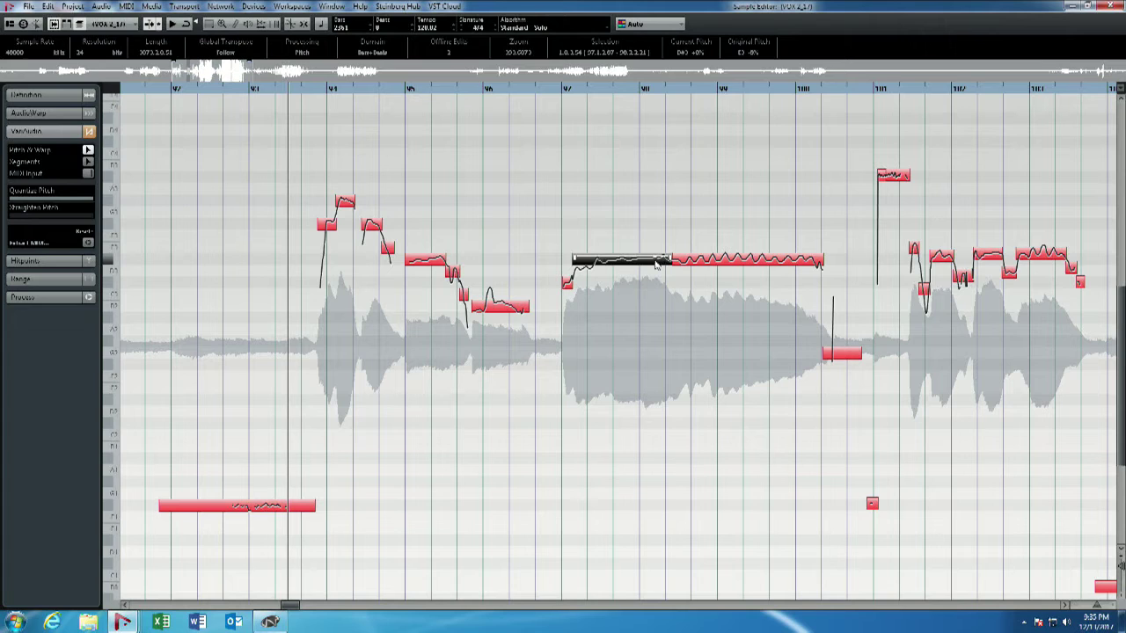
pyautogui.press('Up')
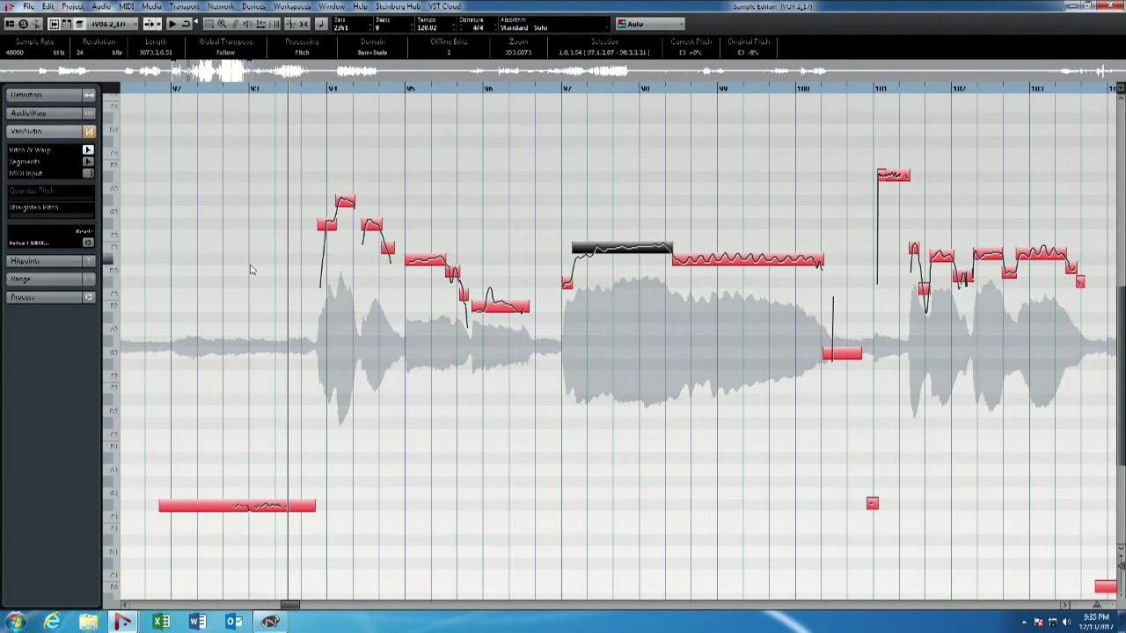
# Step: Play back the edited phrase from about bar 93 to check the retuned sustained note starting at bar 97
pyautogui.click(486, 91)
pyautogui.click(432, 93)
pyautogui.click(344, 99)
pyautogui.click(311, 107)
pyautogui.press('space')
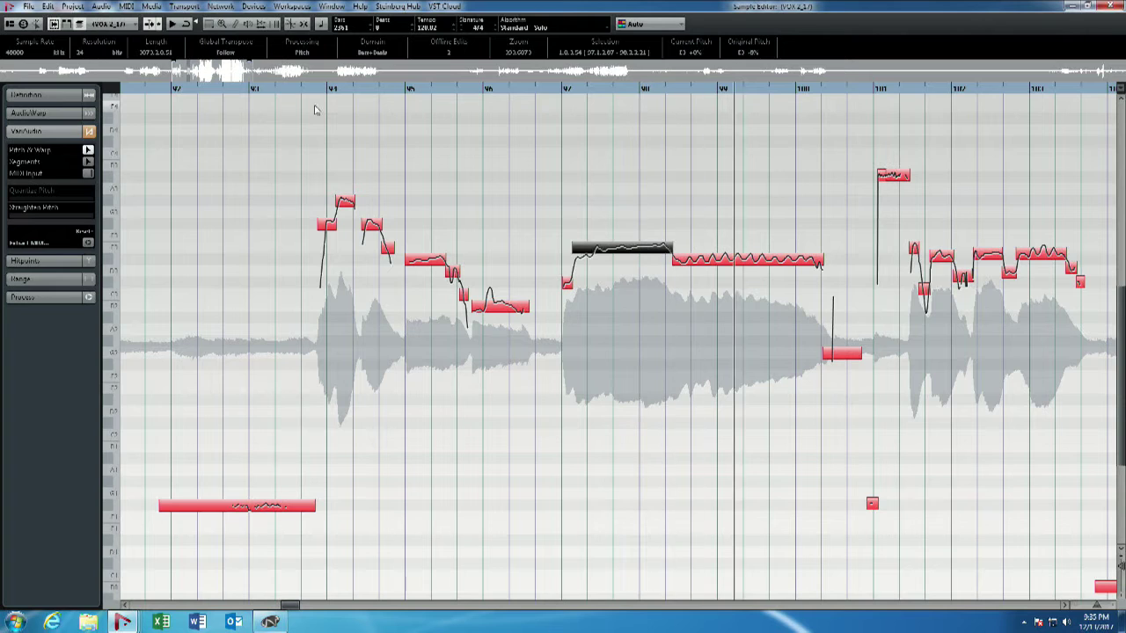
pyautogui.press('space')
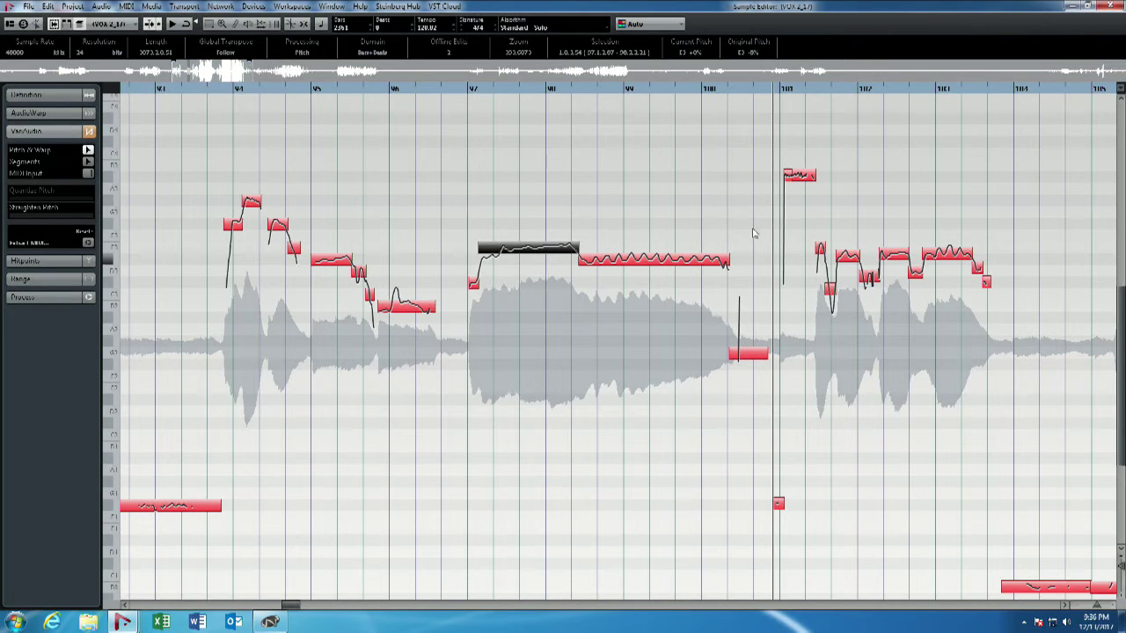
# Step: Select the vocal segments from about bar 101 to bar 103.7 and apply Quantize Pitch at its maximum amount
pyautogui.moveTo(780, 130); pyautogui.dragTo(1010, 299)
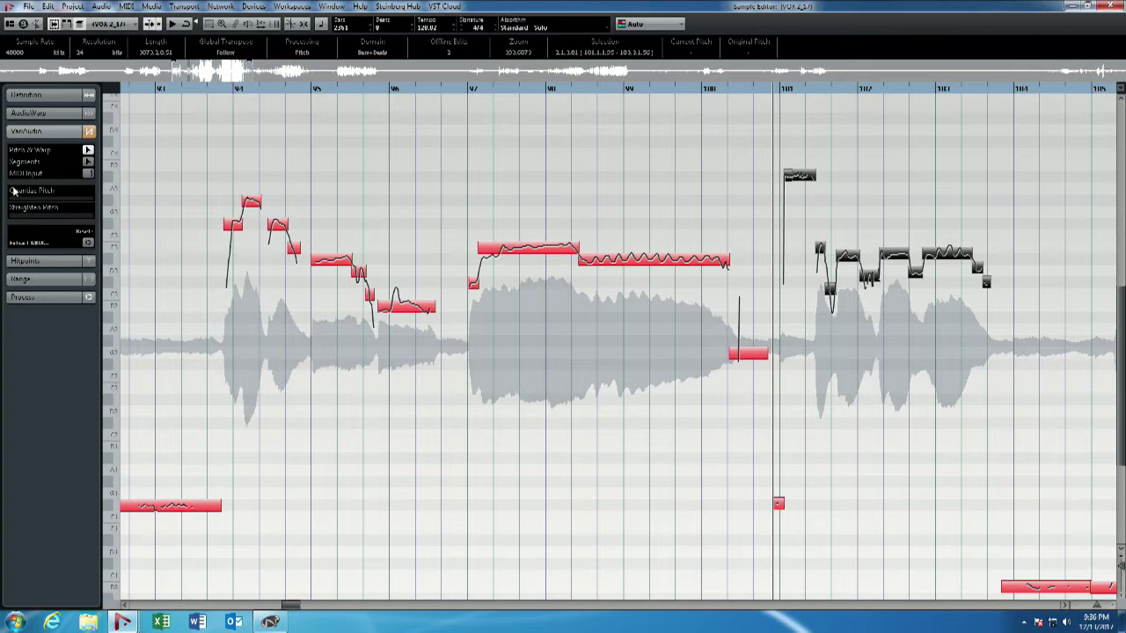
pyautogui.moveTo(34, 202); pyautogui.dragTo(97, 201)
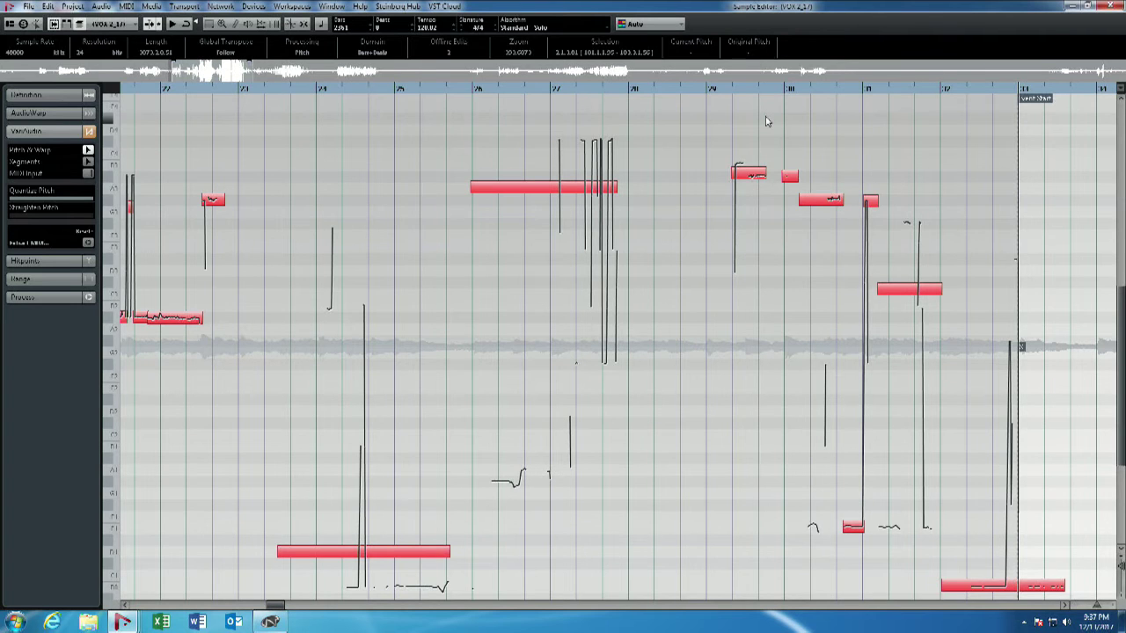
# Step: Play back the tuned lead vocal from bar 33 to about bar 68 with the whole passage in view
pyautogui.press('g')
pyautogui.press('g')
pyautogui.press('g')
pyautogui.press('g')
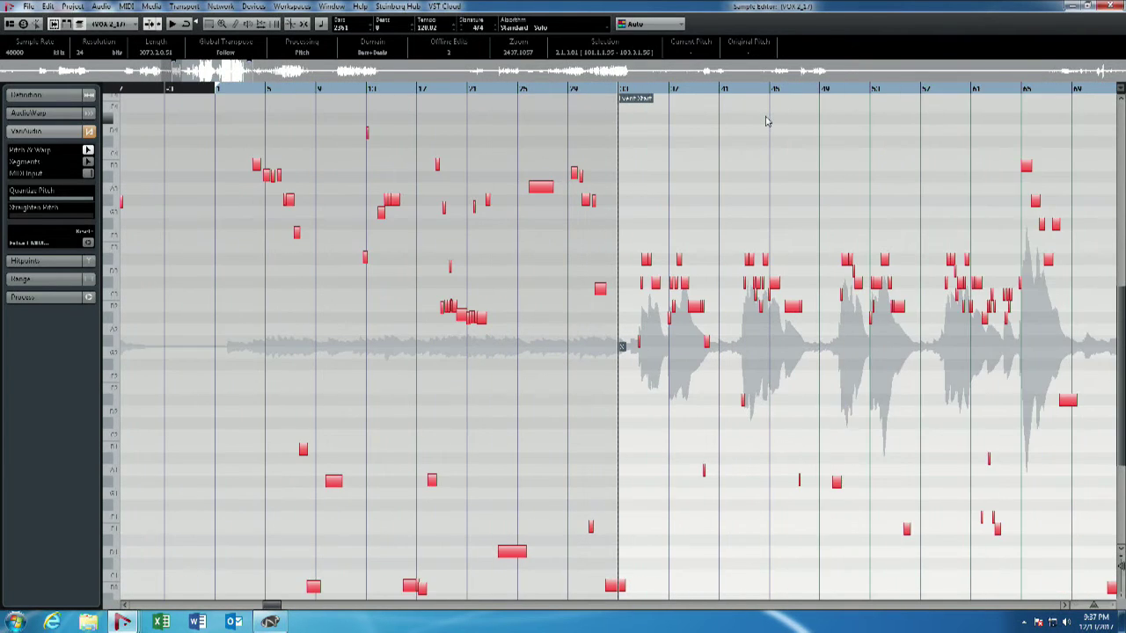
pyautogui.press('g')
pyautogui.press('g')
pyautogui.press('g')
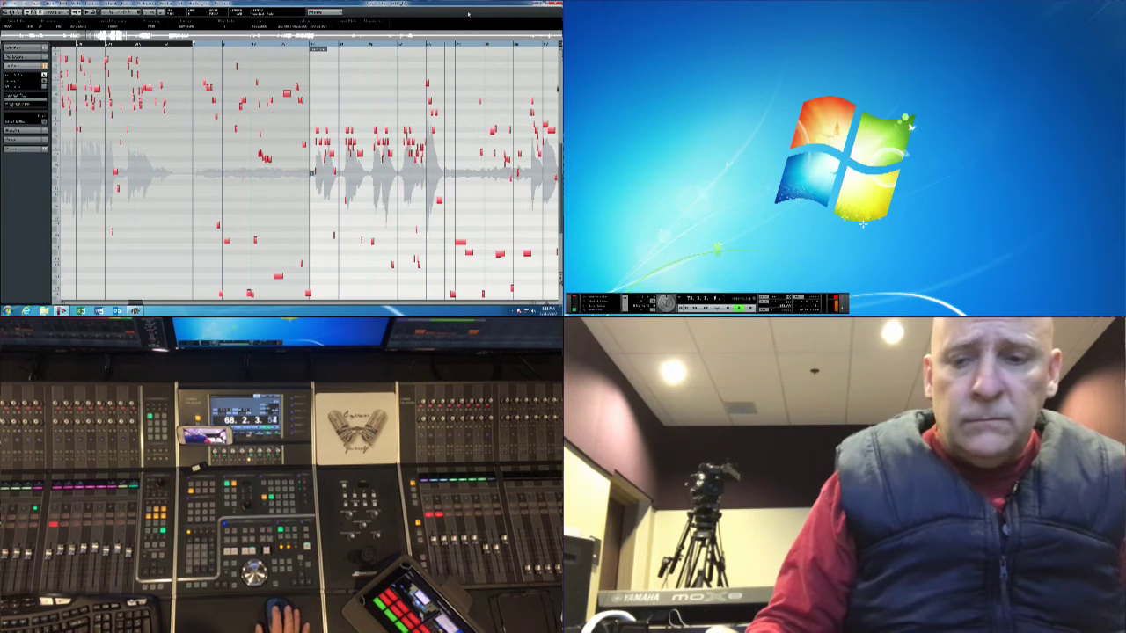
pyautogui.press('space')
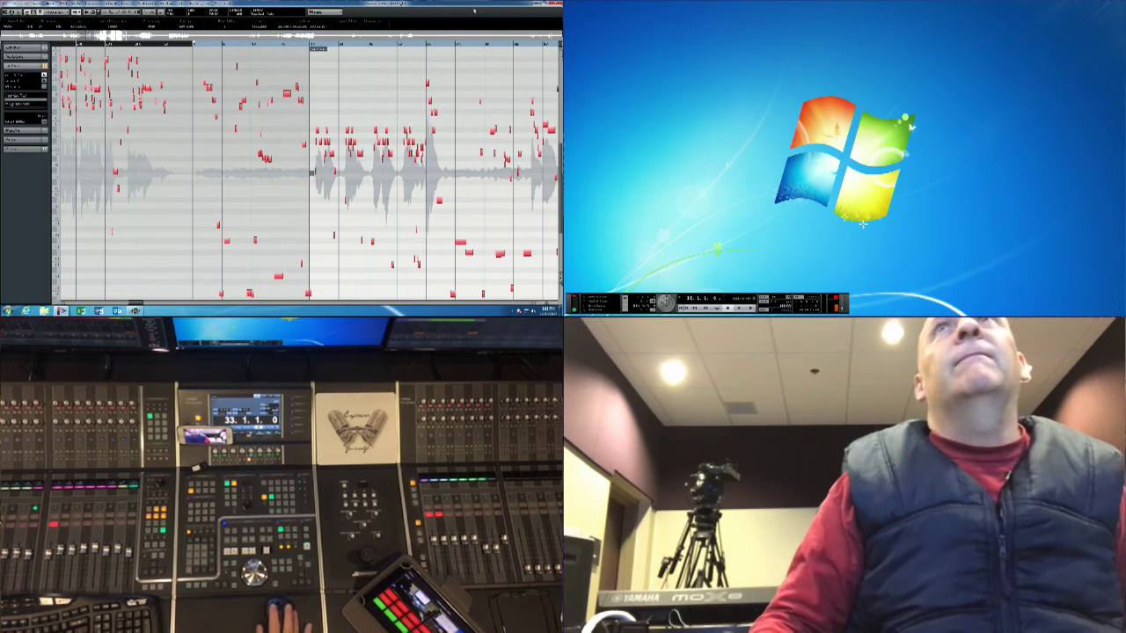
# Step: Close the sample editor, open the channel settings of the original lead vocal track, and place them along the upper edge of the second screen
pyautogui.press('Escape')
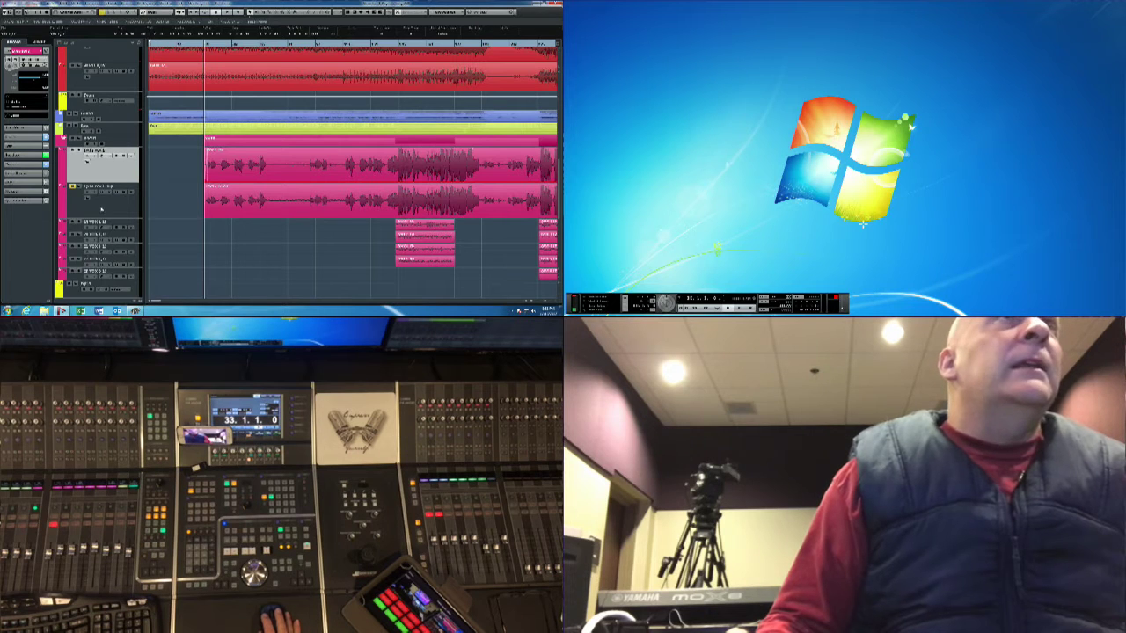
pyautogui.click(103, 210)
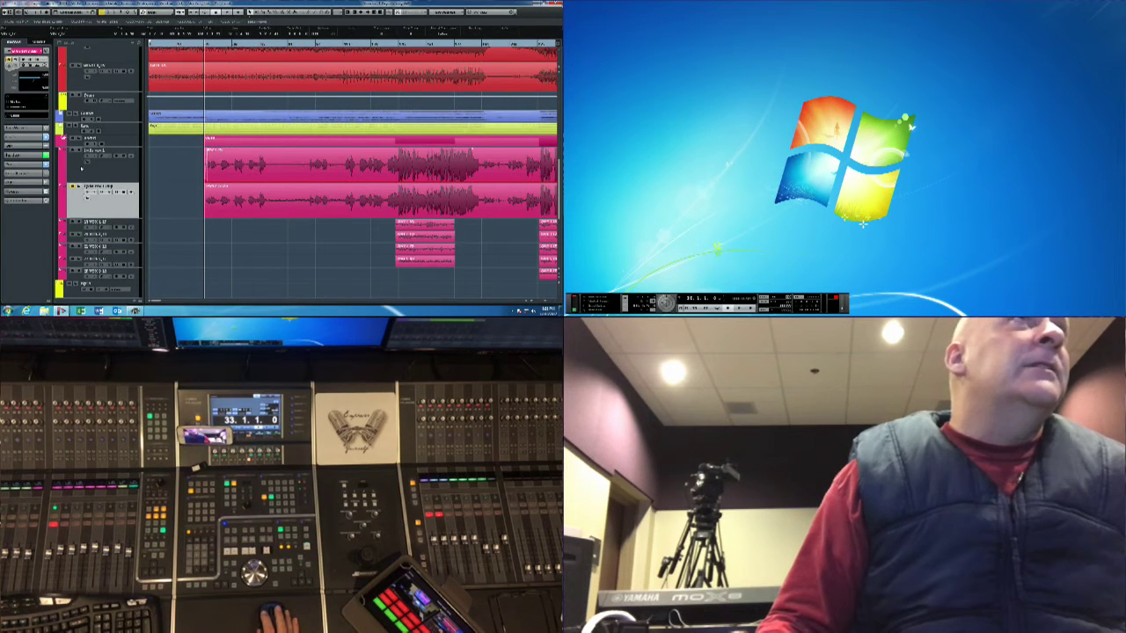
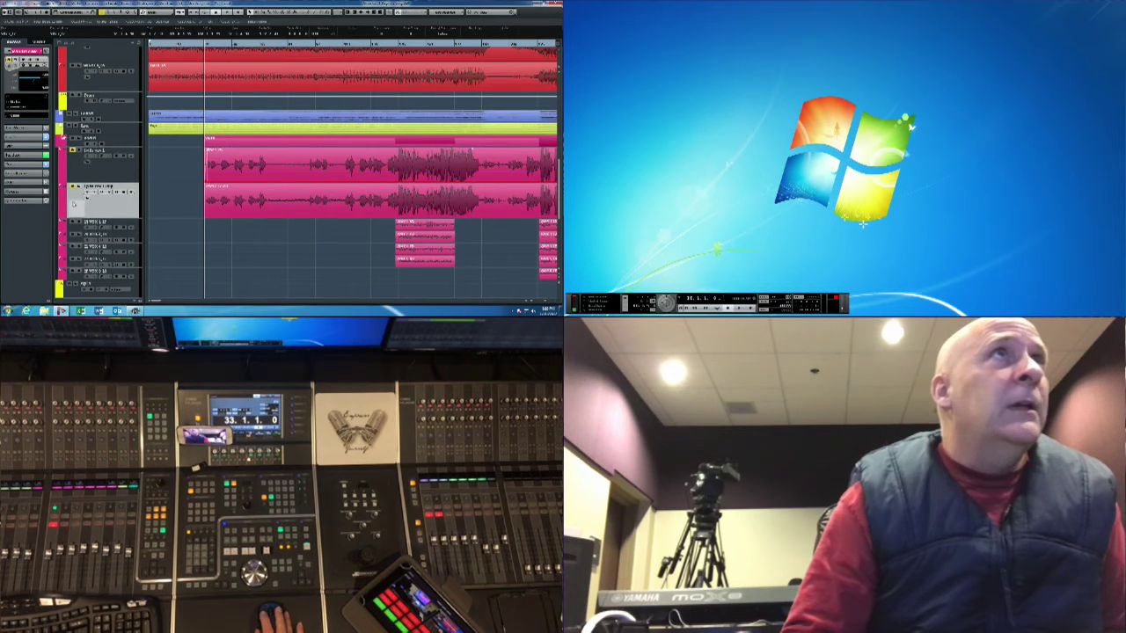
pyautogui.click(86, 164)
pyautogui.click(101, 155)
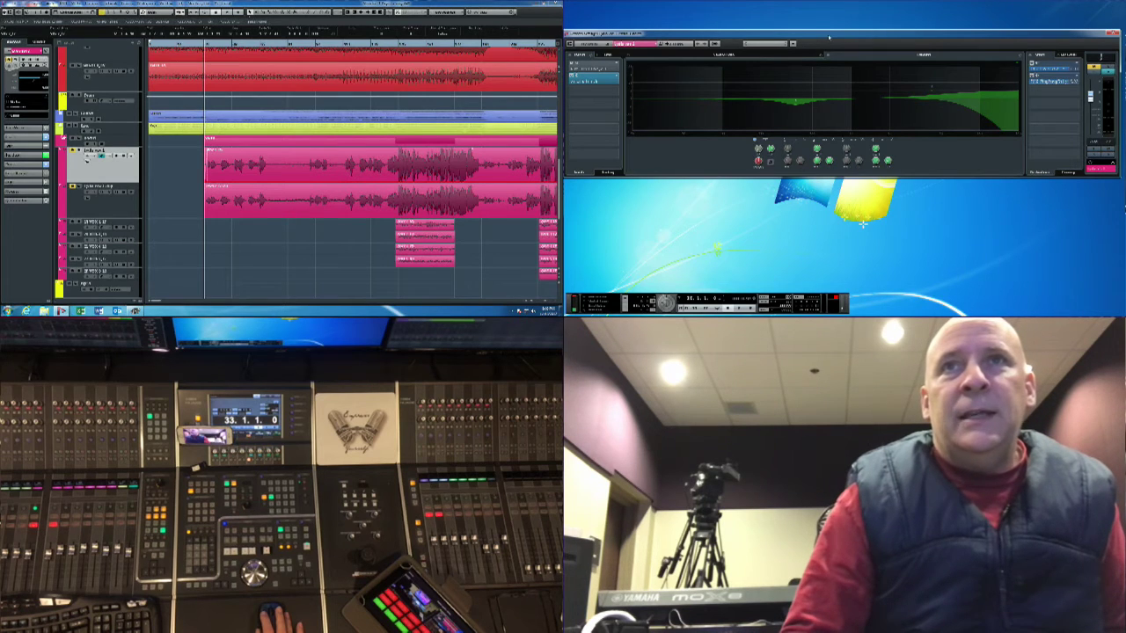
pyautogui.moveTo(829, 34); pyautogui.dragTo(830, 9)
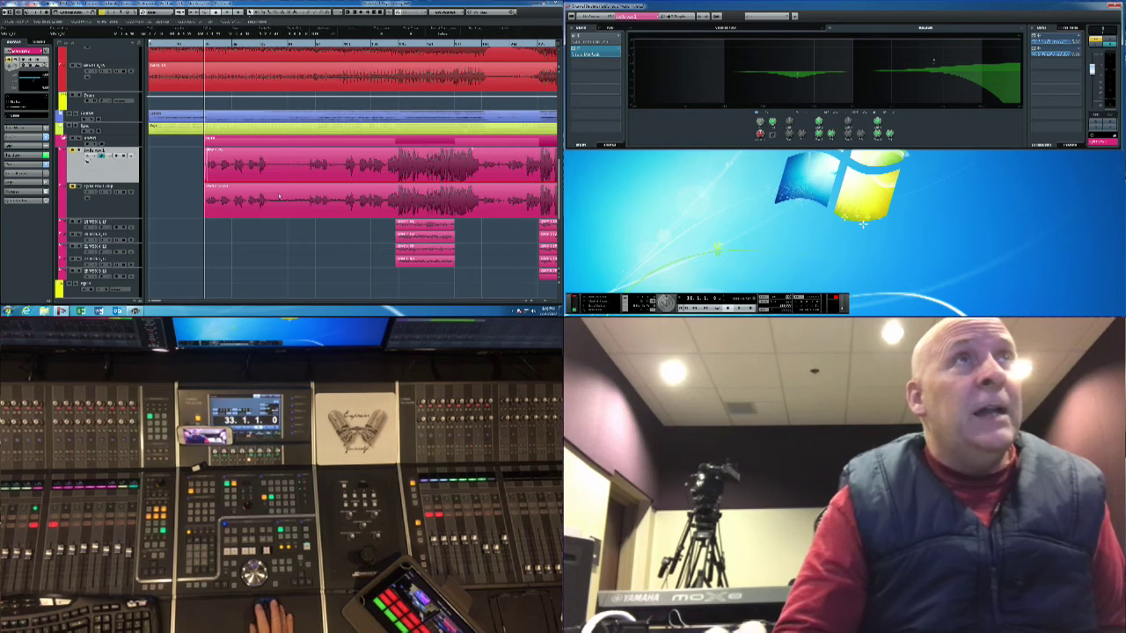
# Step: Open the Auto-Tune insert of the duplicate lead vocal channel and move the plug-in window off the channel's insert list
pyautogui.click(86, 198)
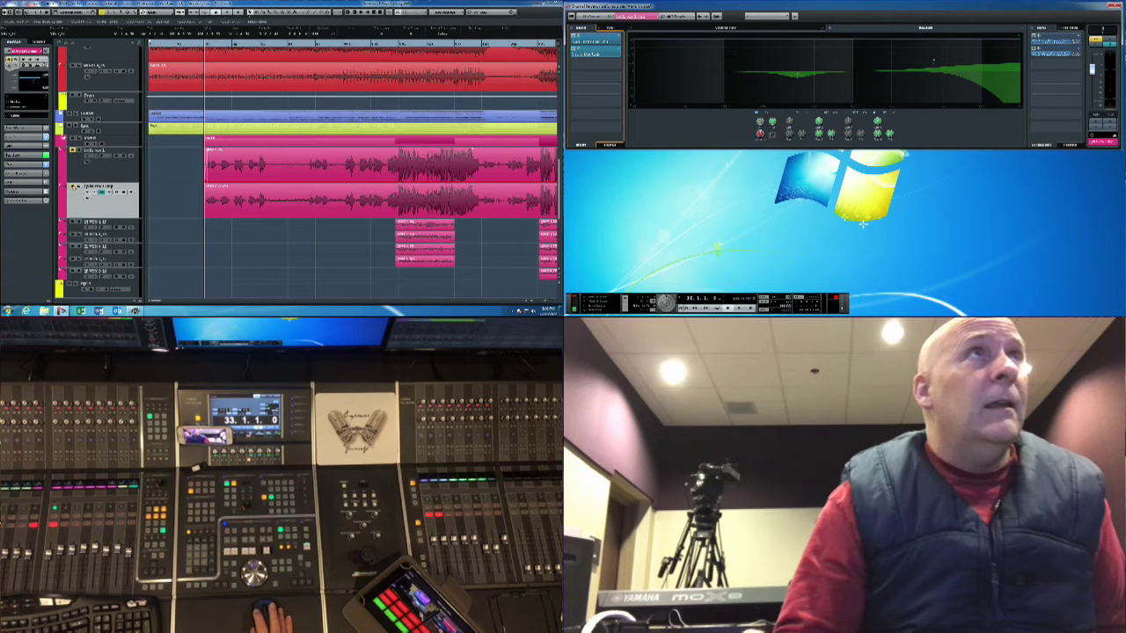
pyautogui.click(591, 40)
pyautogui.click(594, 42)
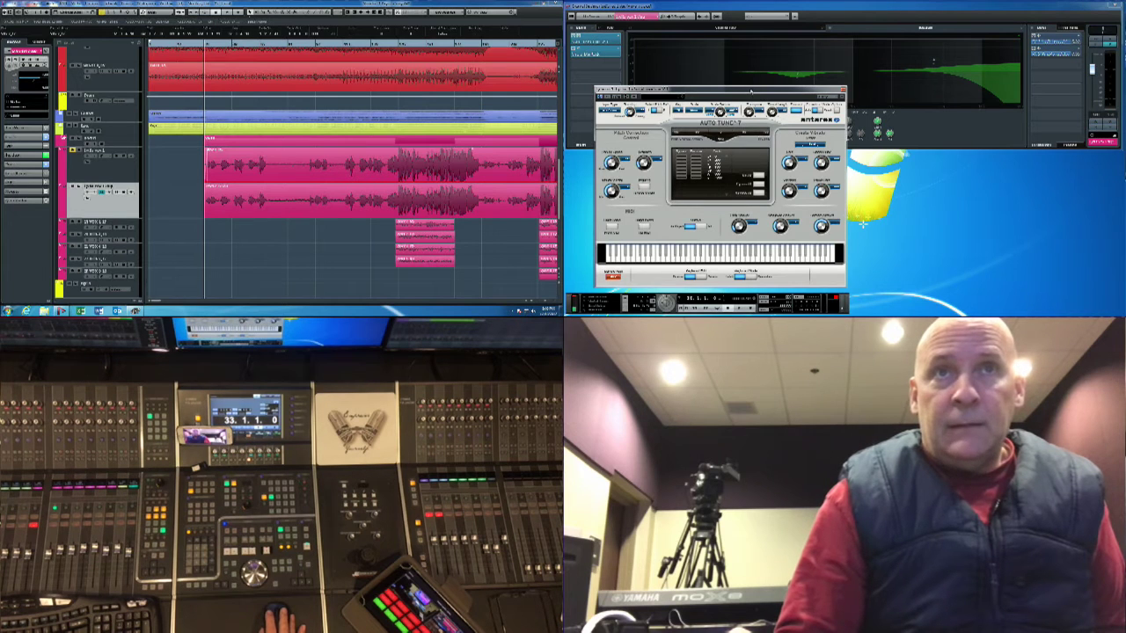
pyautogui.moveTo(751, 90); pyautogui.dragTo(951, 103)
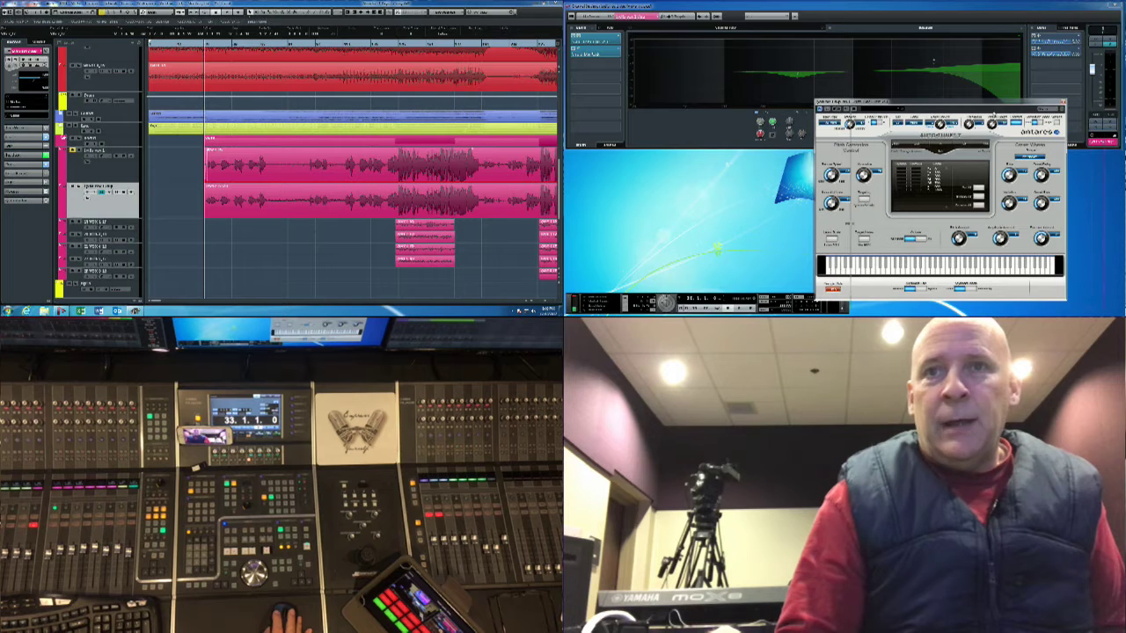
pyautogui.moveTo(953, 104); pyautogui.dragTo(989, 112)
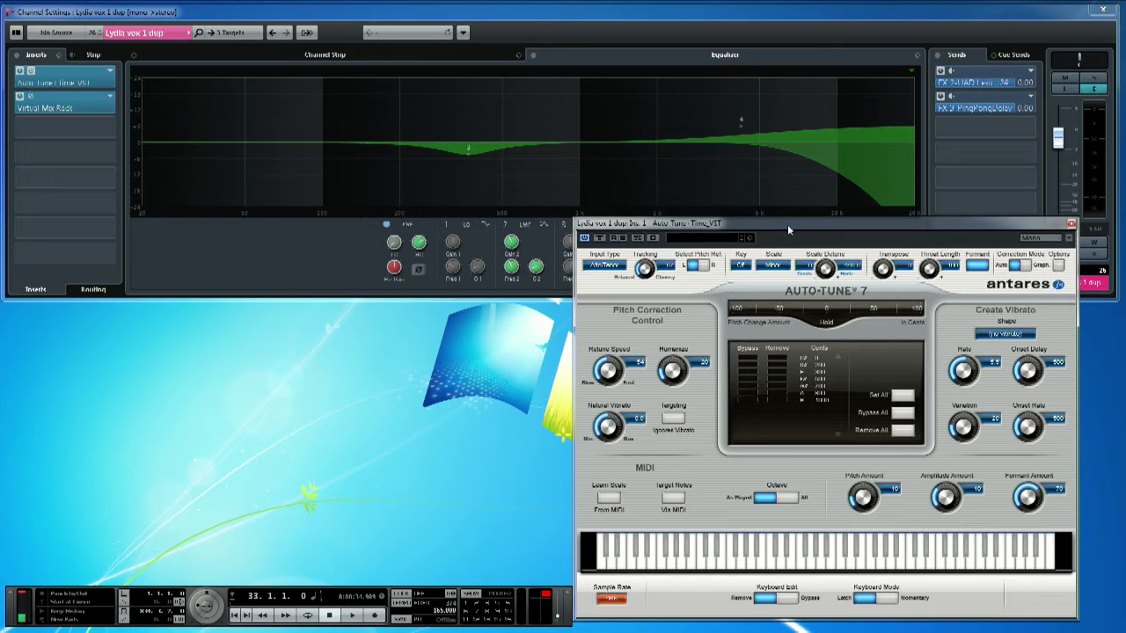
pyautogui.moveTo(786, 223); pyautogui.dragTo(729, 150)
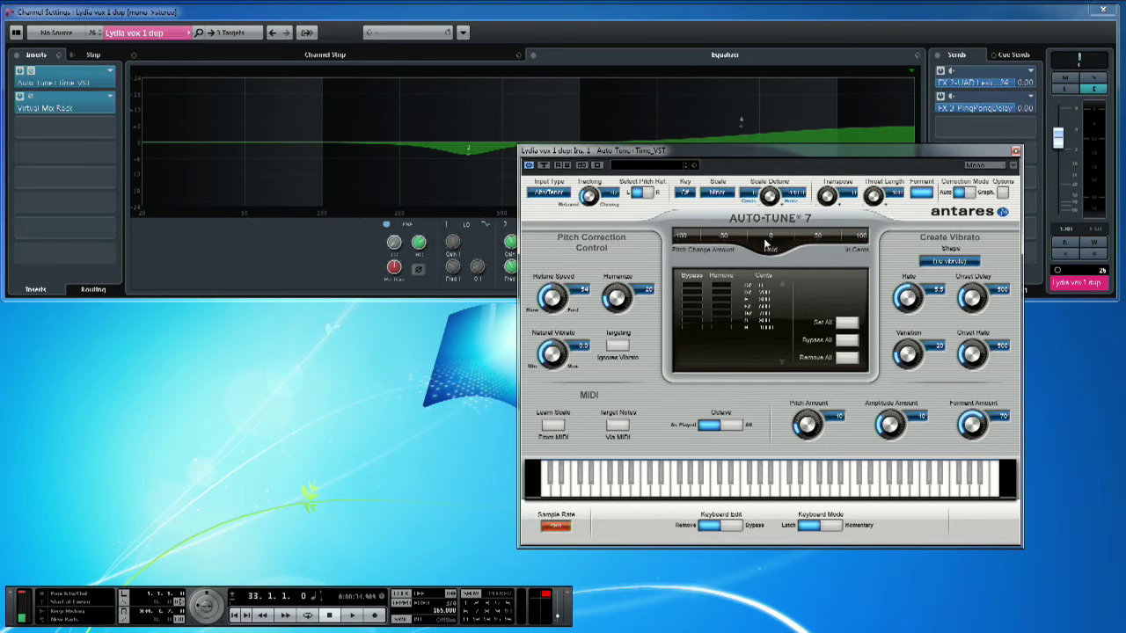
# Step: Play back the duplicate lead vocal through Auto-Tune 7 from bar 33 to judge its pitch correction
pyautogui.click(921, 194)
pyautogui.press('space')
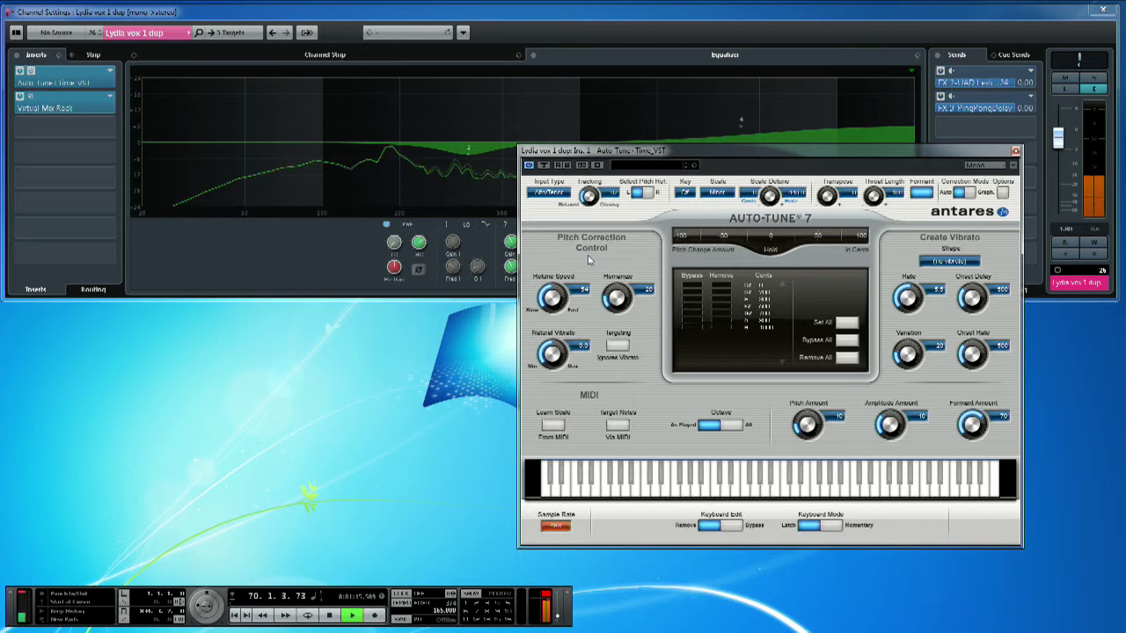
pyautogui.press('space')
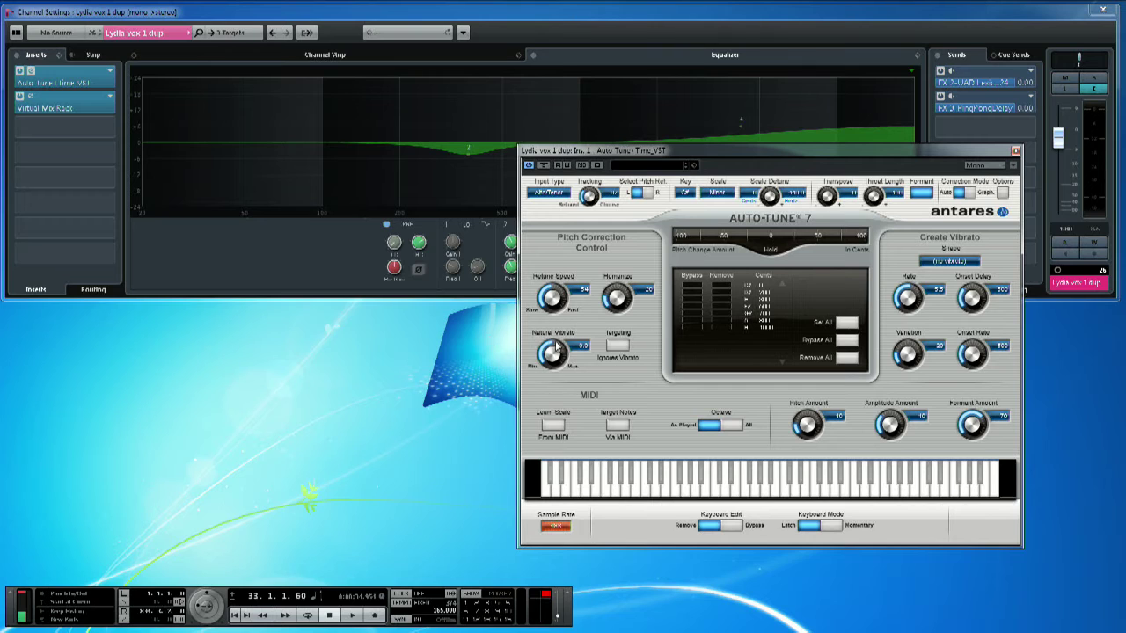
pyautogui.hotkey('alt', 'Tab')
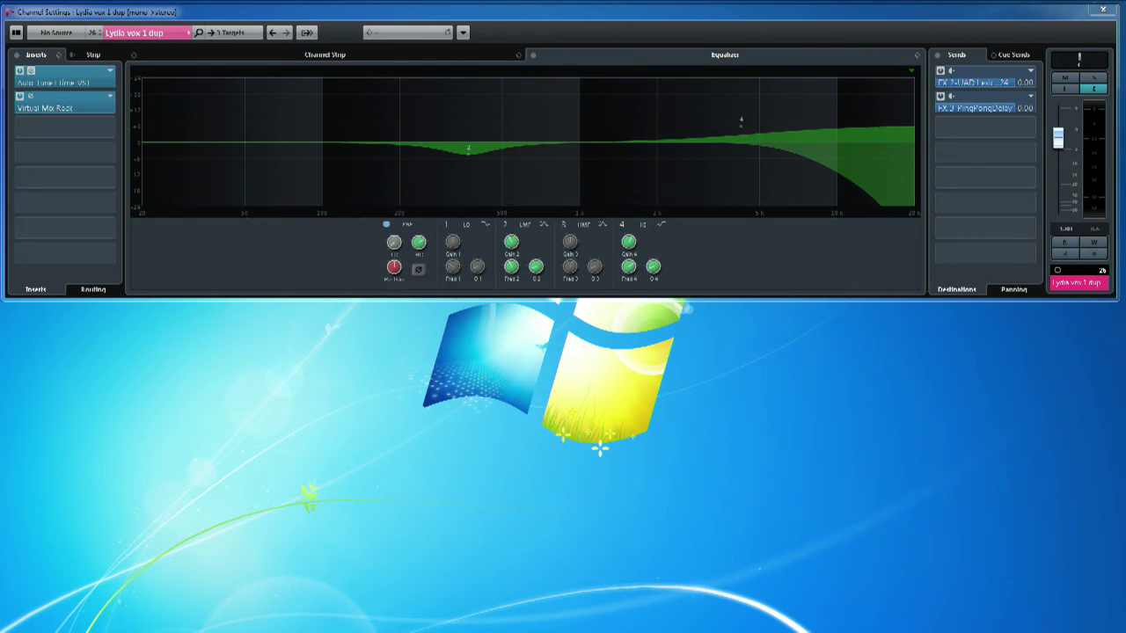
pyautogui.hotkey('alt', 'Tab')
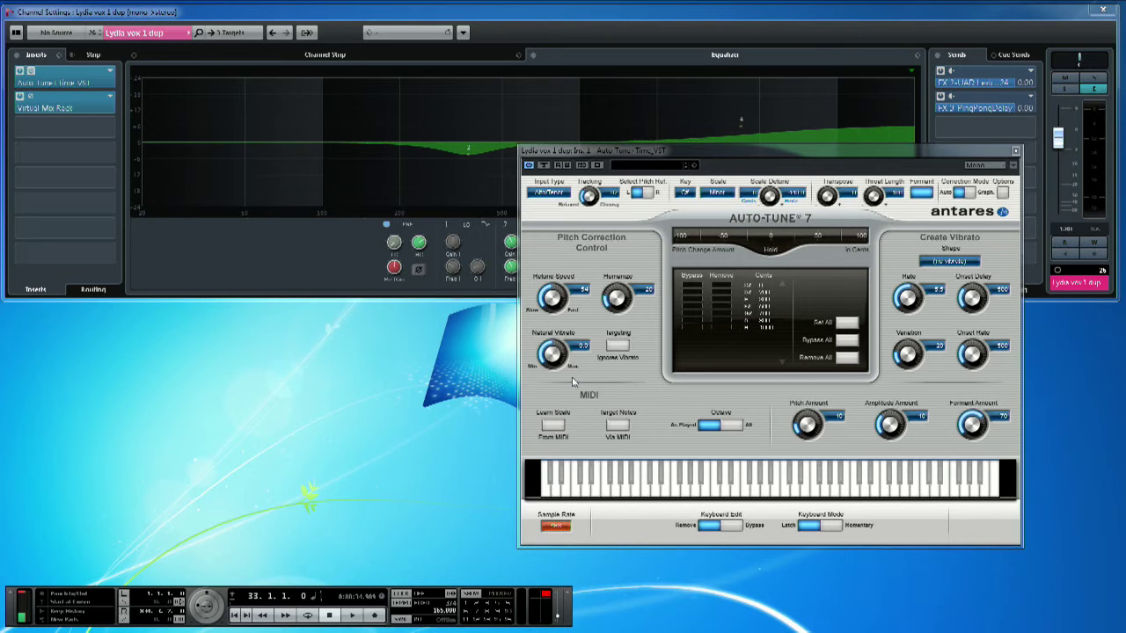
pyautogui.press('space')
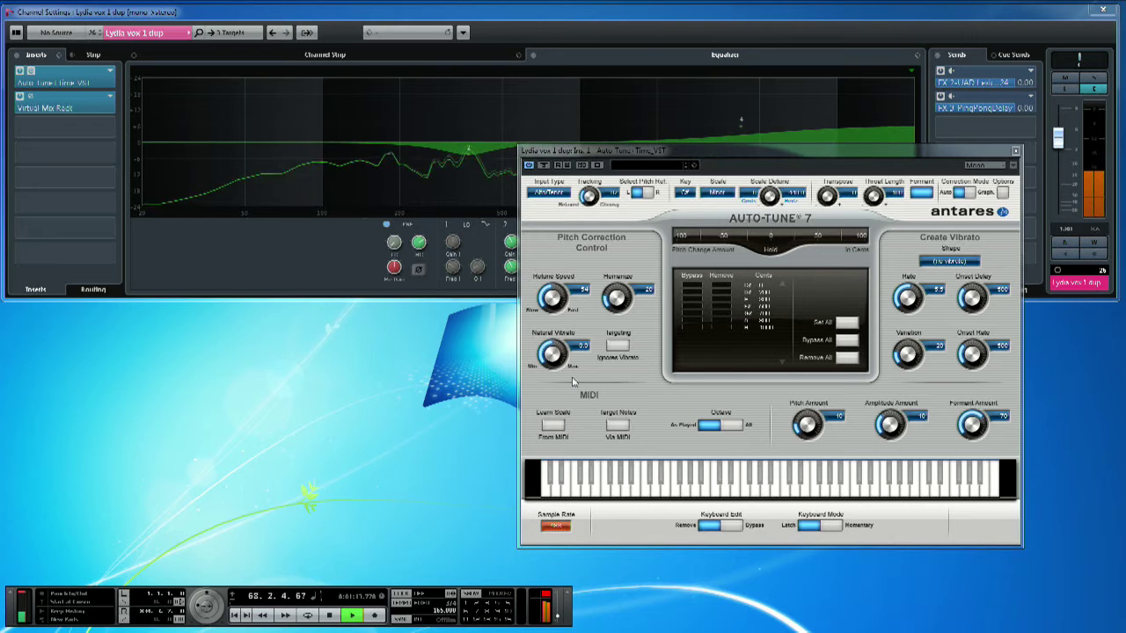
pyautogui.press('space')
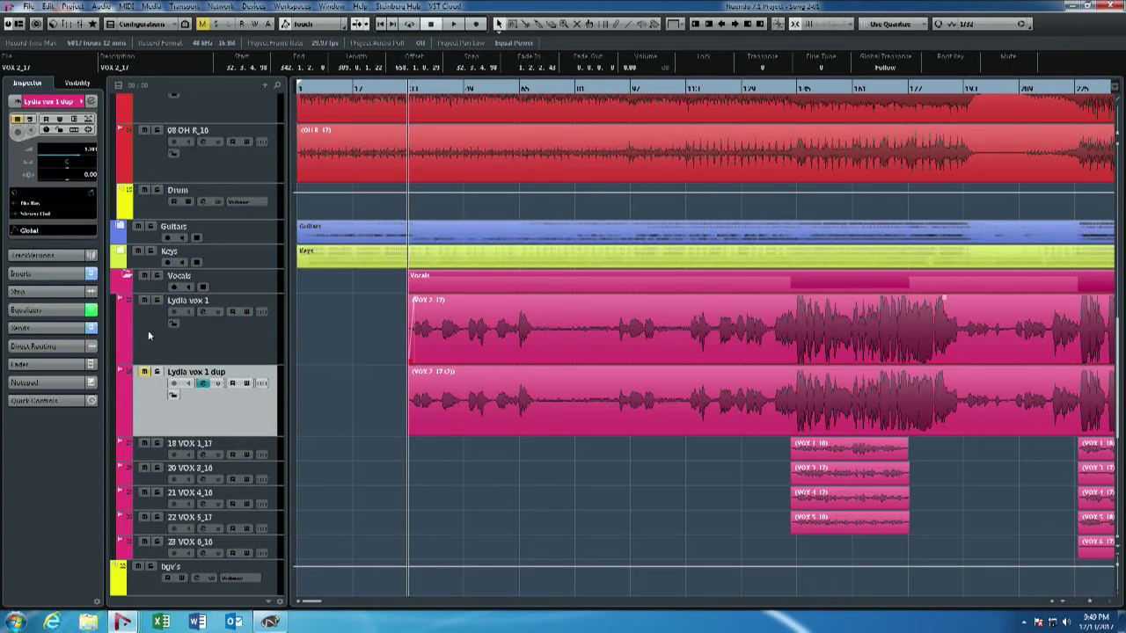
# Step: Compare the VariAudio-tuned lead vocal with its Auto-Tuned duplicate from bar 33, swapping which of the two tracks is muted
pyautogui.press('space')
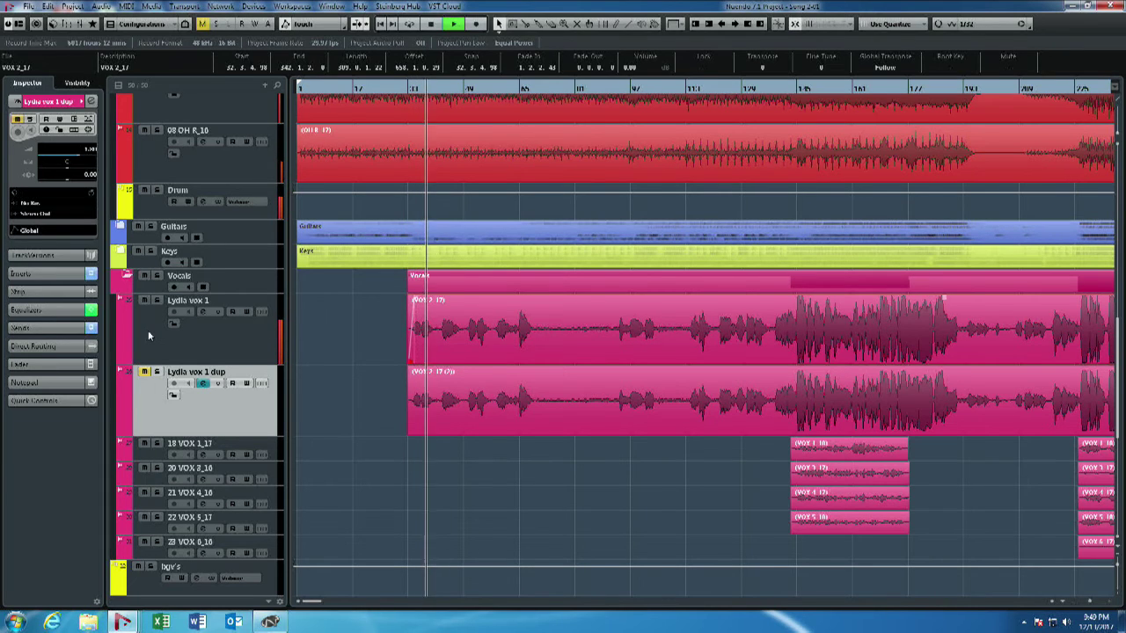
pyautogui.press('space')
pyautogui.press('space')
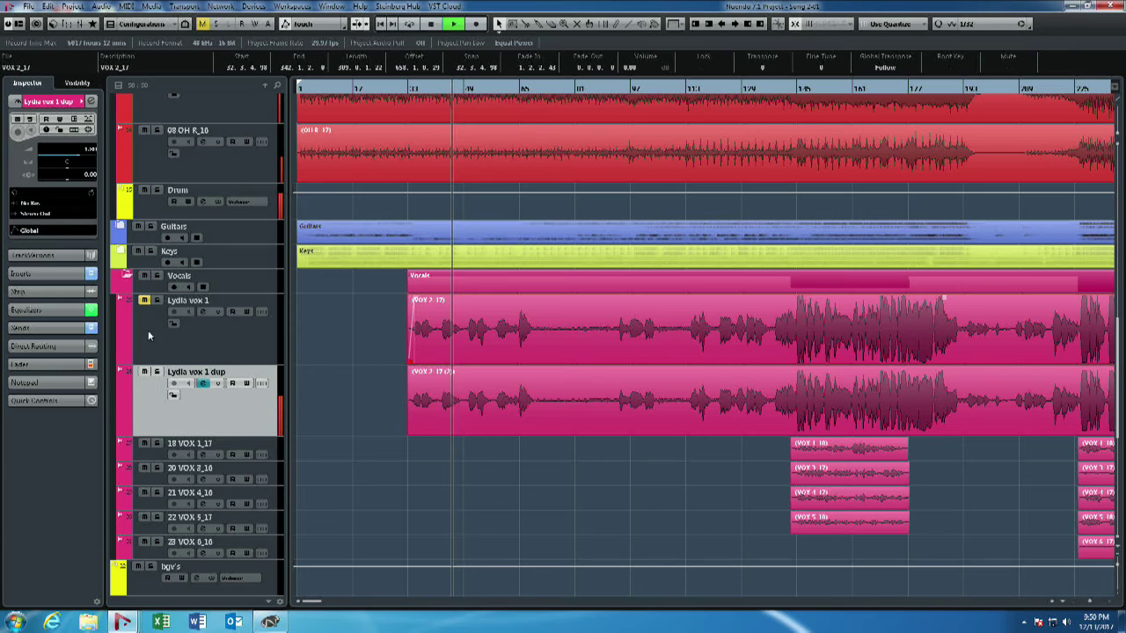
pyautogui.press('space')
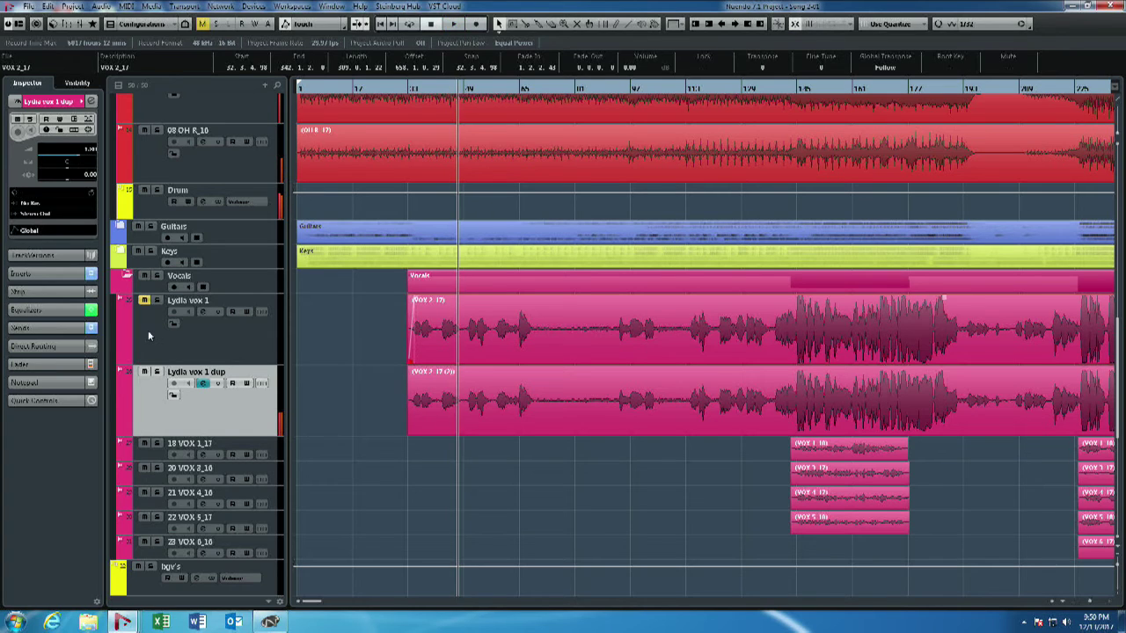
# Step: Compare both lead vocal versions again over the passage from about bar 49, ending with the original track muted and the duplicate audible
pyautogui.press('KP_0')
pyautogui.press('space')
pyautogui.press('space')
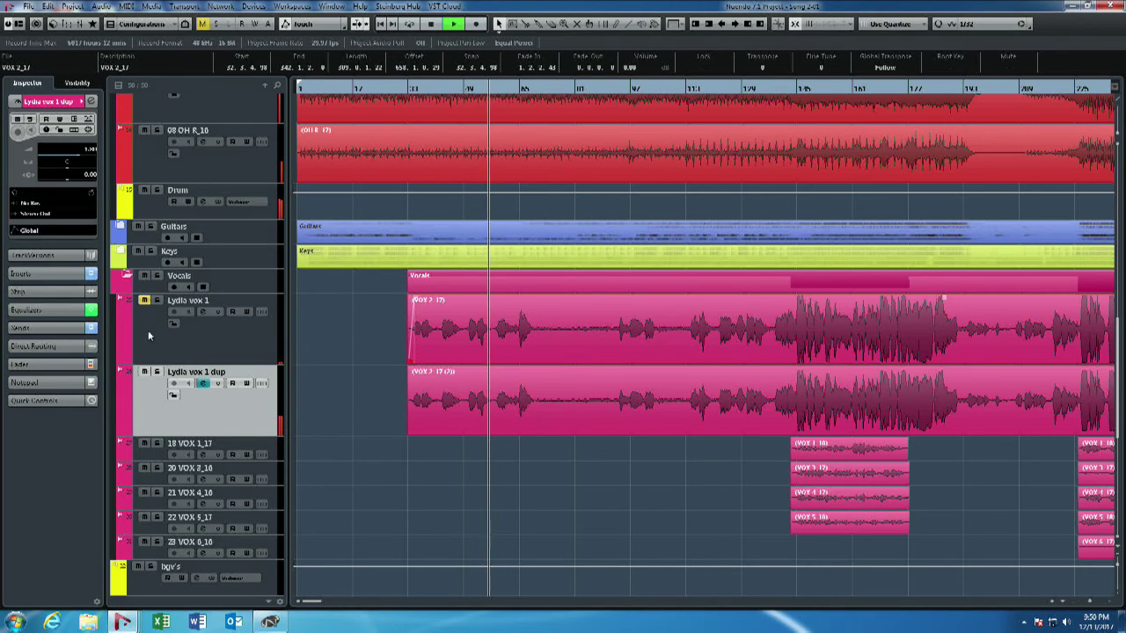
pyautogui.press('space')
pyautogui.press('KP_Subtract')
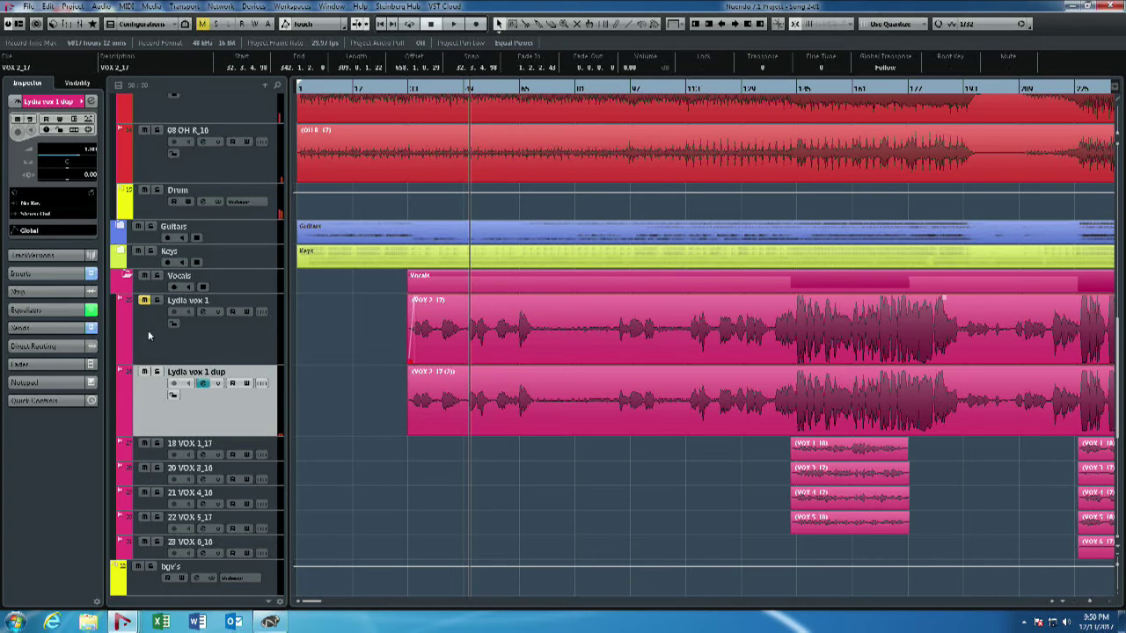
pyautogui.press('space')
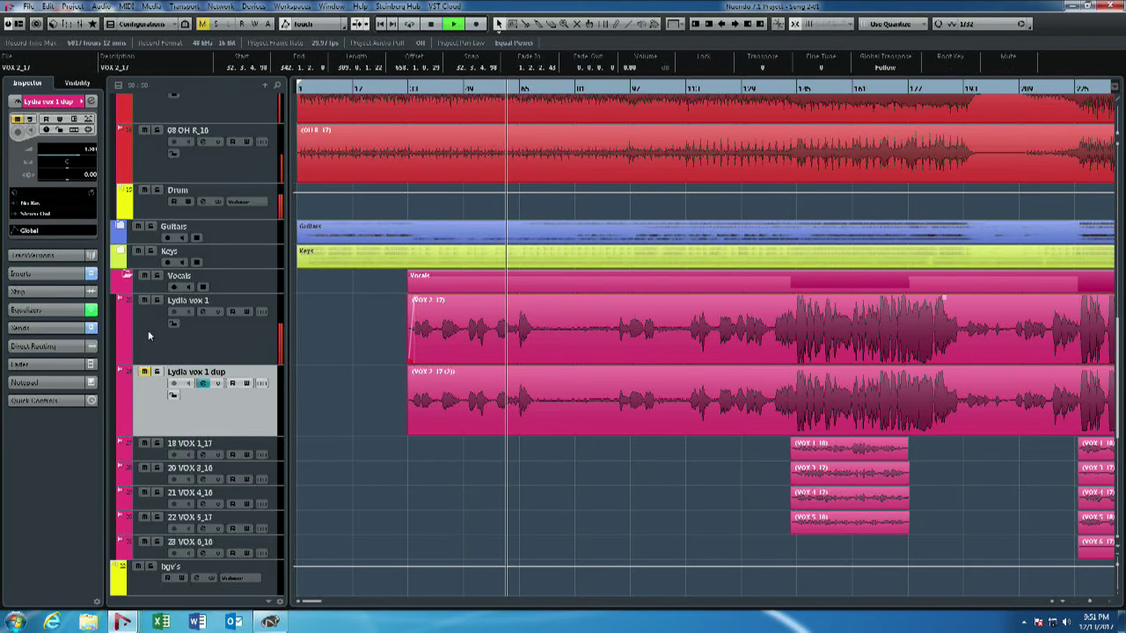
pyautogui.press('space')
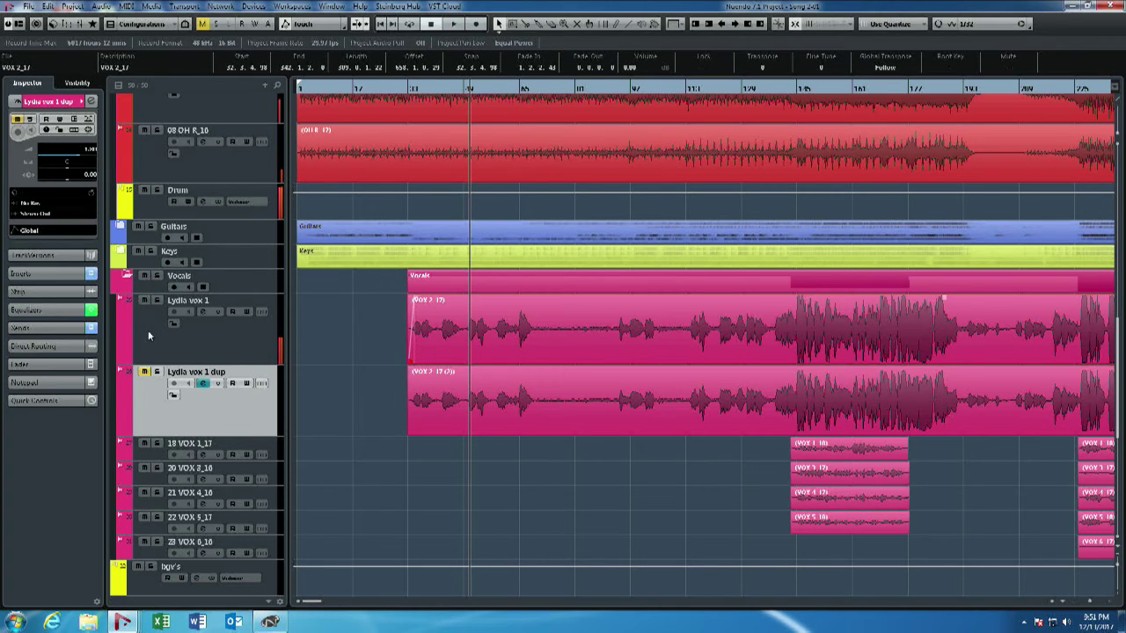
pyautogui.press('m')
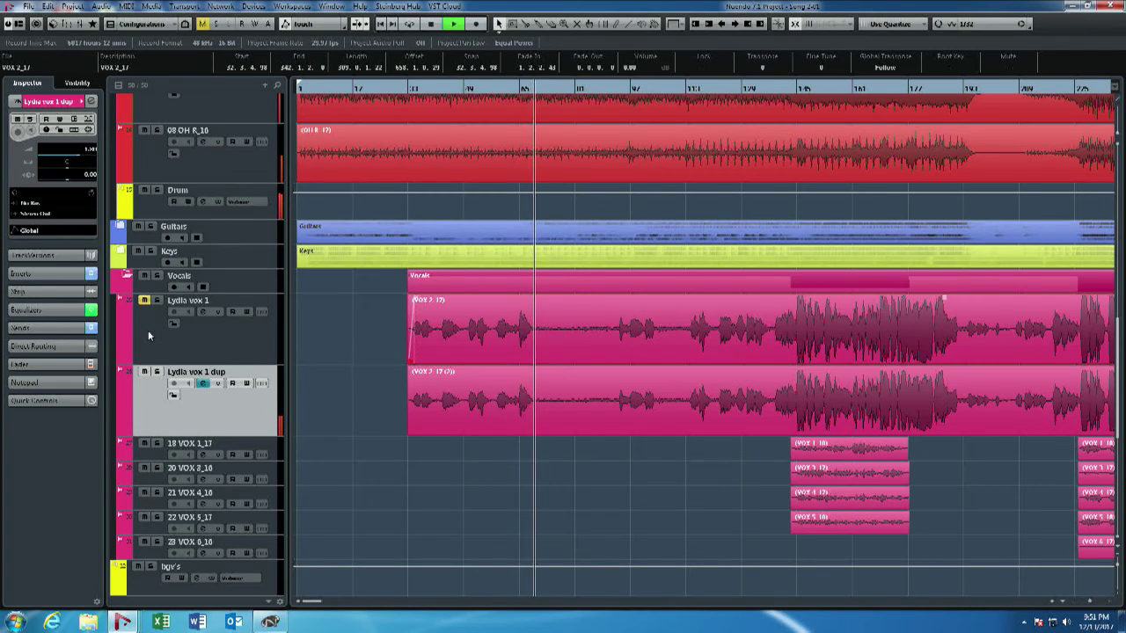
pyautogui.press('space')
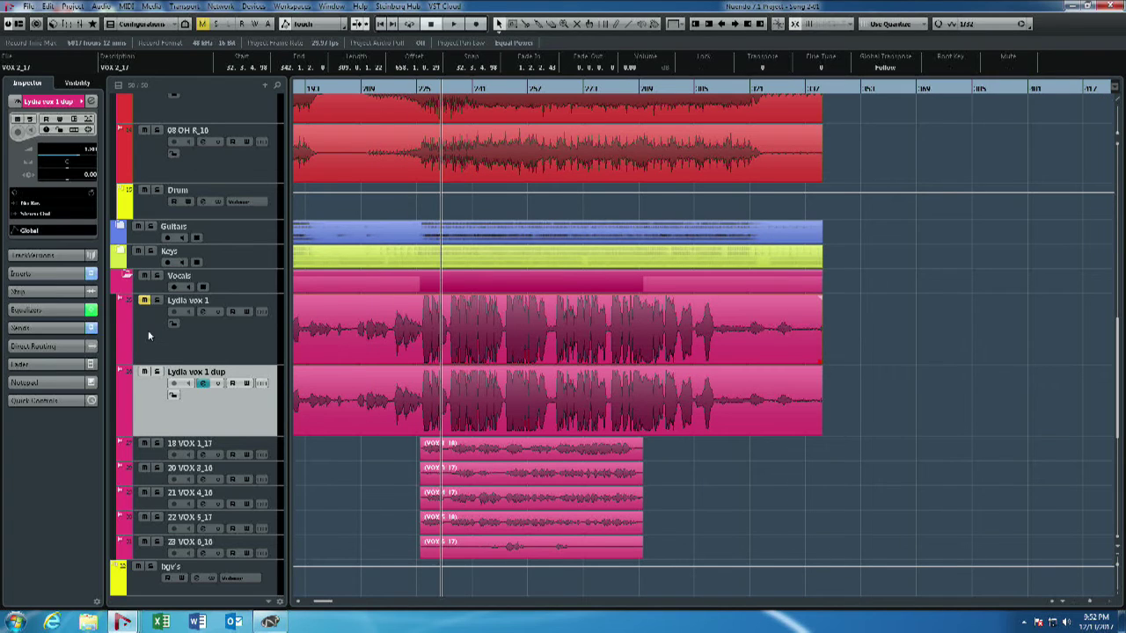
# Step: Play the section from about bar 225 with the Auto-Tuned duplicate audible and the backing vocal tracks and bgv's muted
pyautogui.press('space')
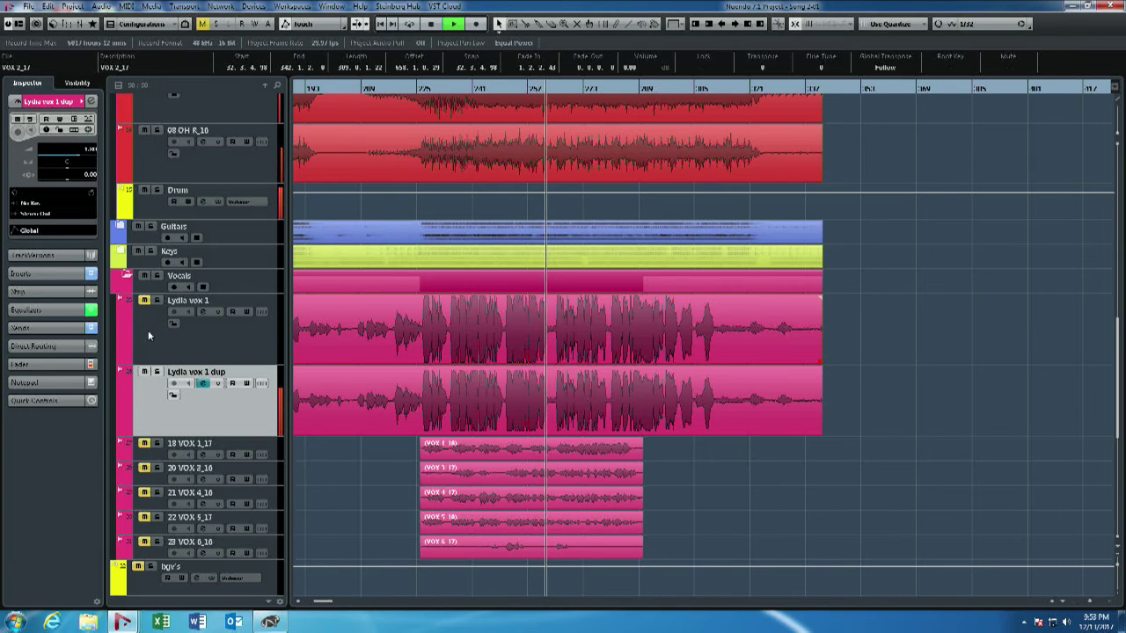
pyautogui.press('space')
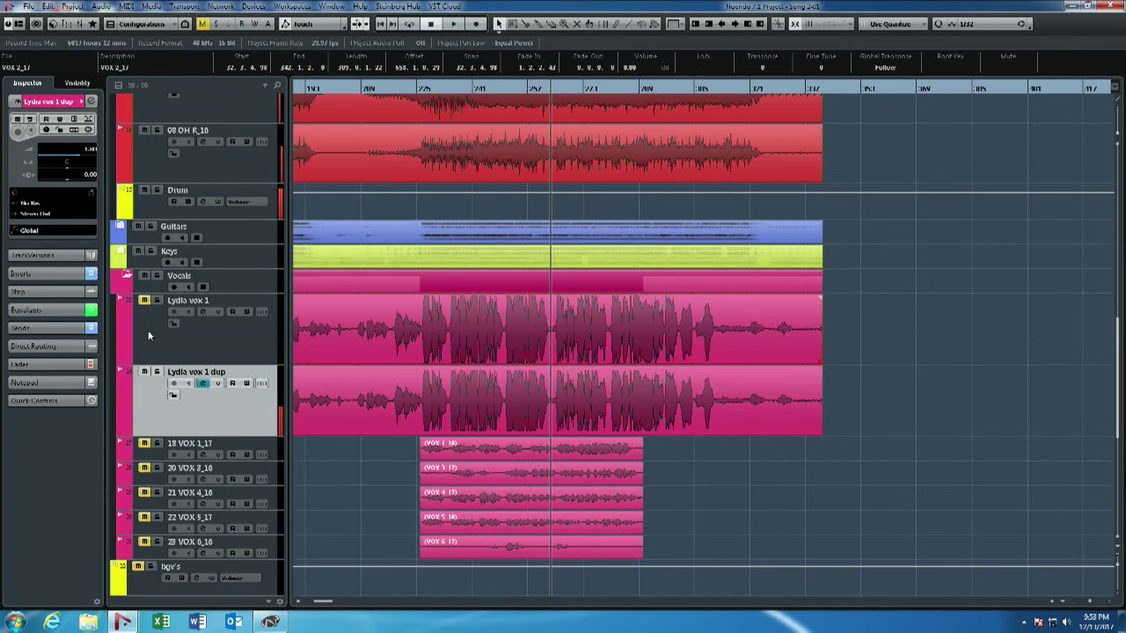
pyautogui.press('KP_0')
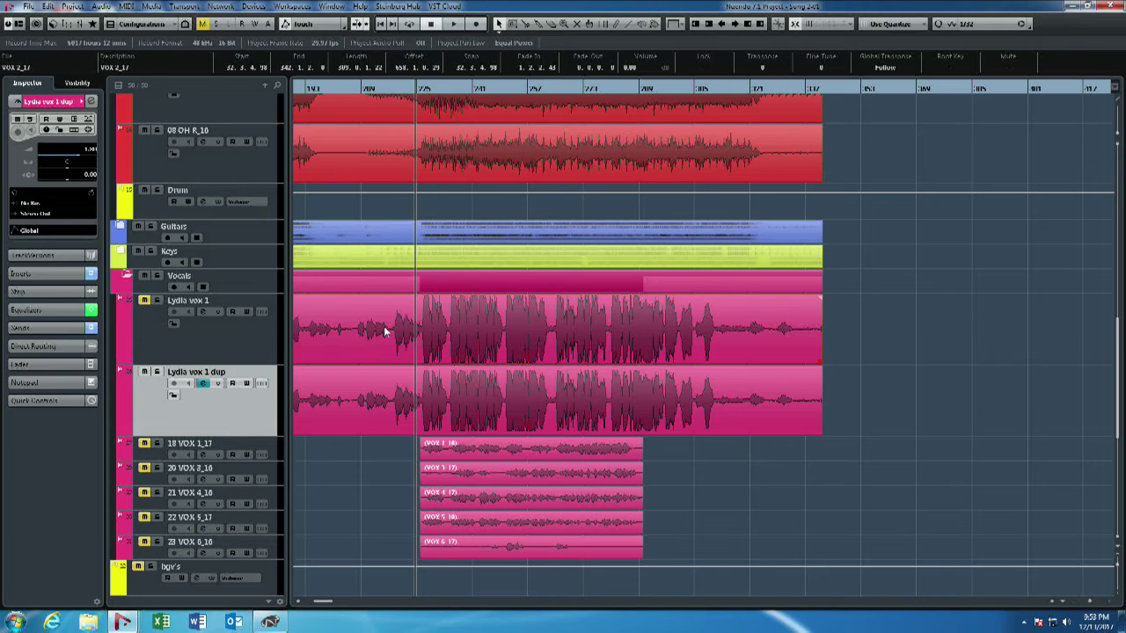
# Step: Swap the mutes so Lydia vox 1 sounds instead of its duplicate, and open its event in the Sample Editor around bar 225
pyautogui.click(203, 385)
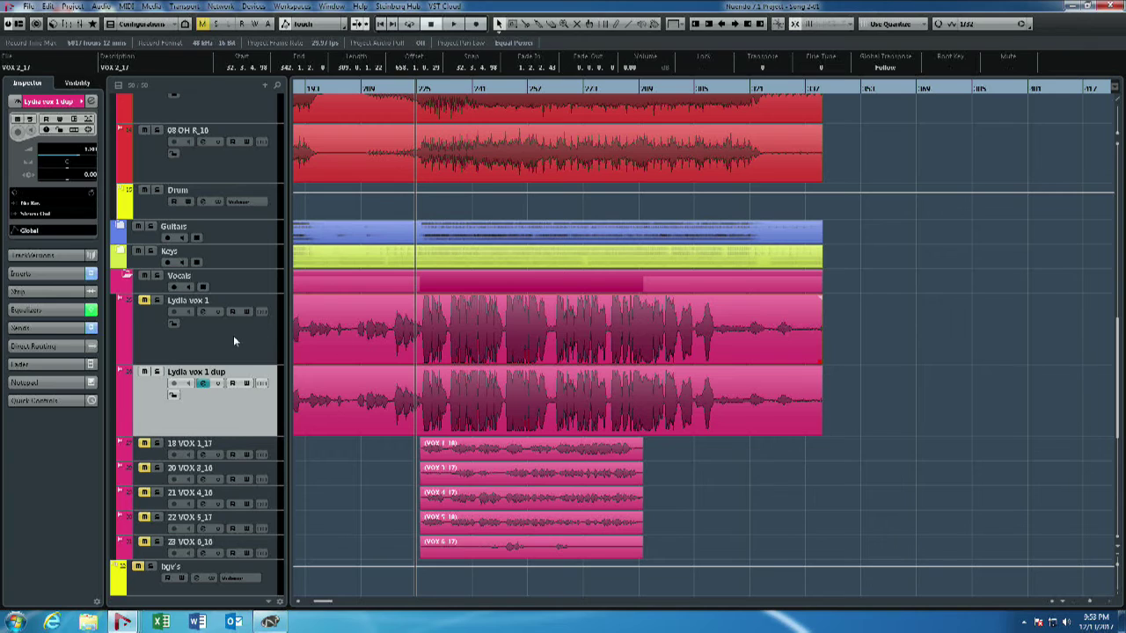
pyautogui.click(163, 318)
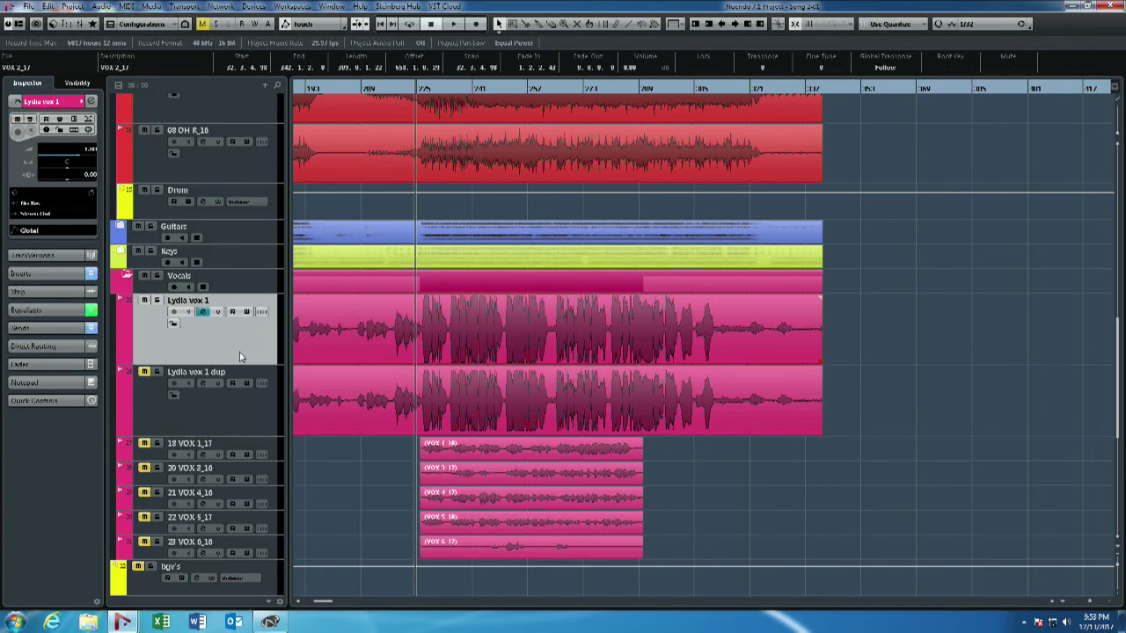
pyautogui.doubleClick(500, 331)
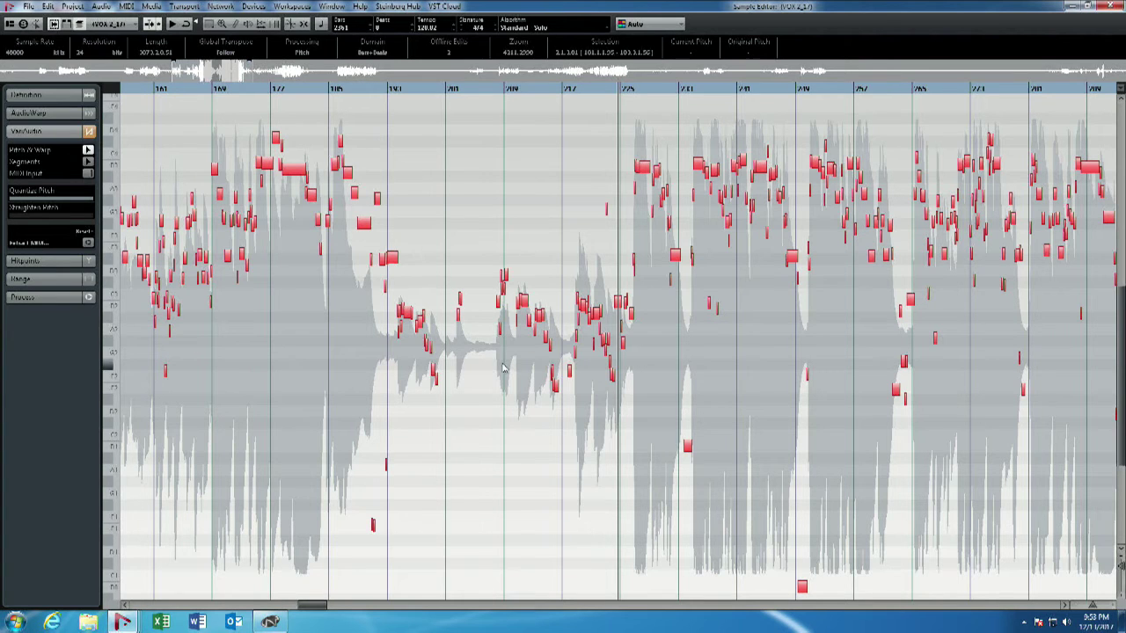
pyautogui.press('h')
pyautogui.press('h')
pyautogui.press('h')
pyautogui.press('h')
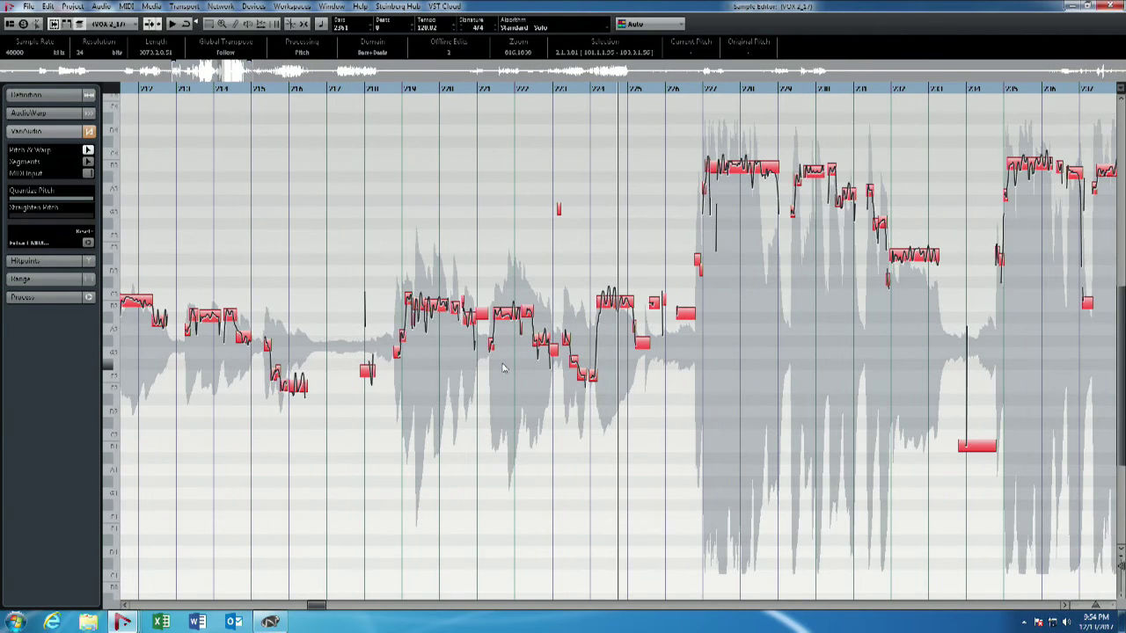
pyautogui.press('h')
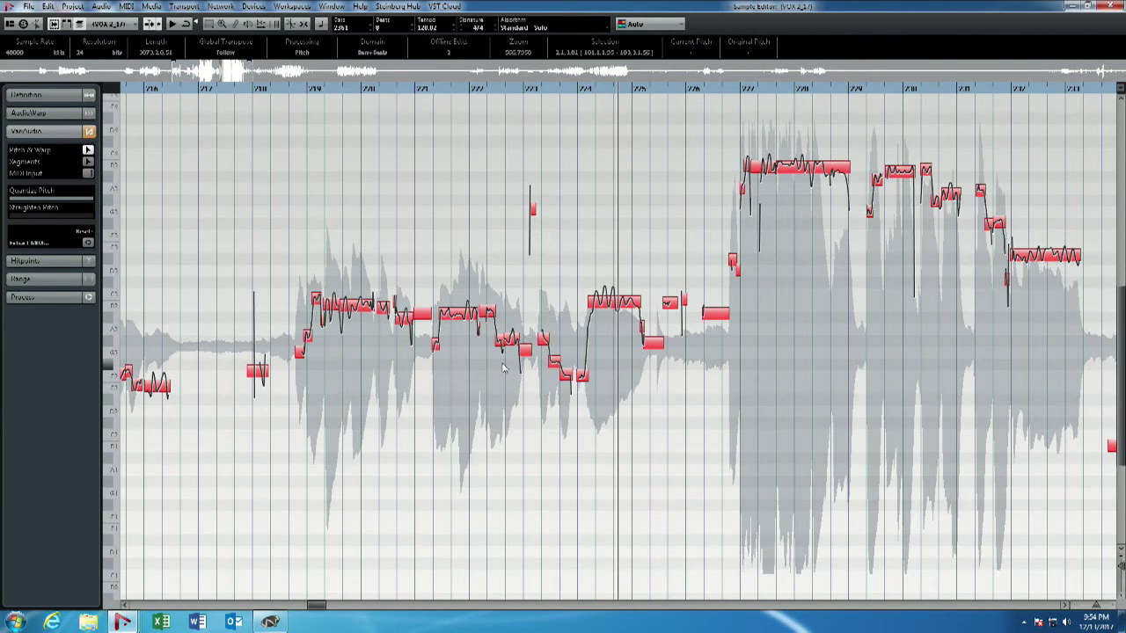
pyautogui.press('h')
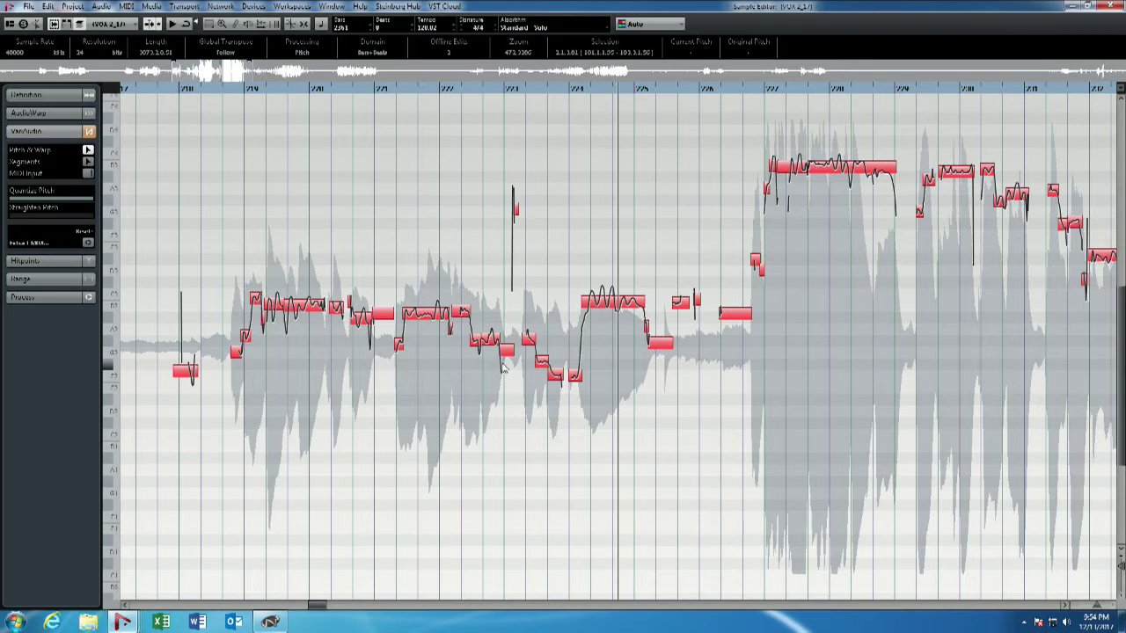
# Step: Audition the phrase from bar 225, fully quantize the pitch of its notes between bars 226 and 233, and replay it
pyautogui.press('space')
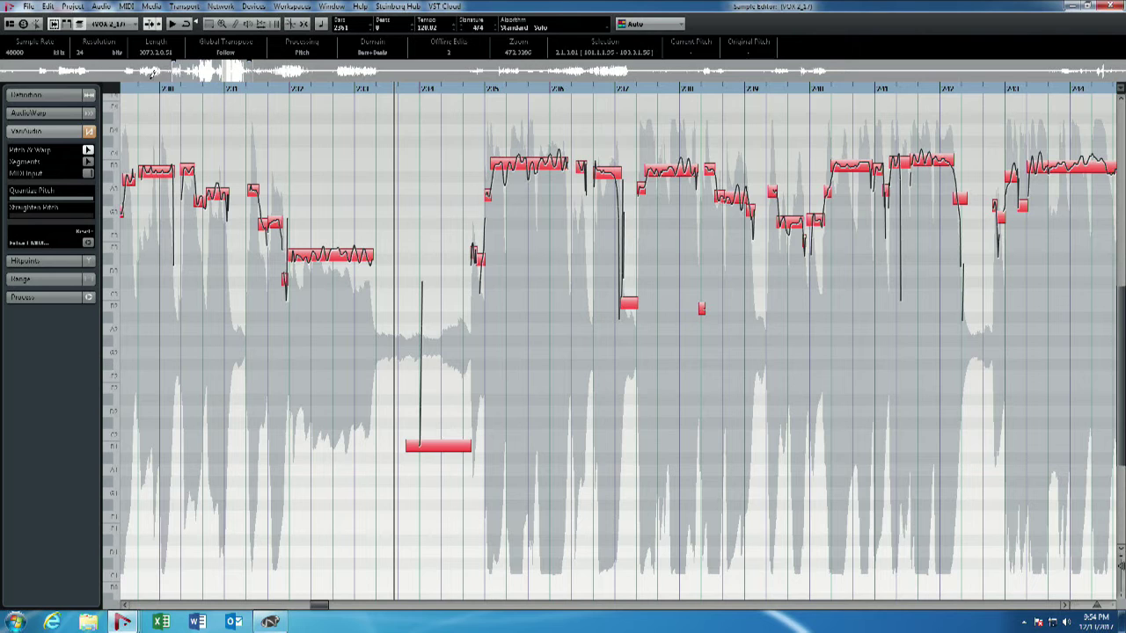
pyautogui.moveTo(148, 89); pyautogui.dragTo(214, 105)
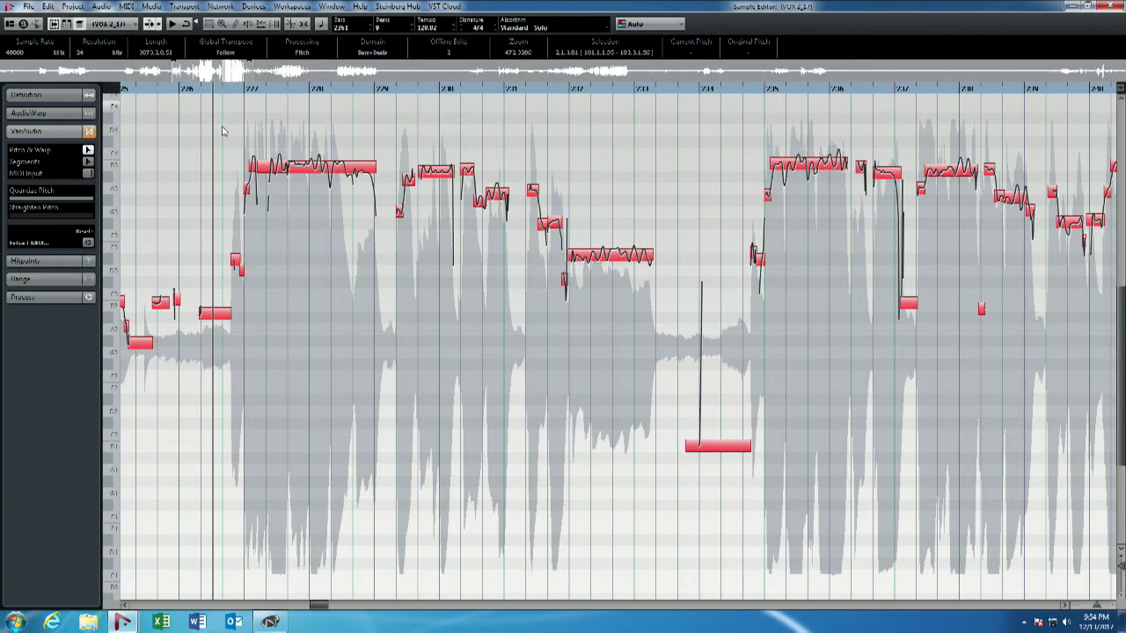
pyautogui.moveTo(222, 138); pyautogui.dragTo(669, 280)
pyautogui.moveTo(669, 281); pyautogui.dragTo(670, 286)
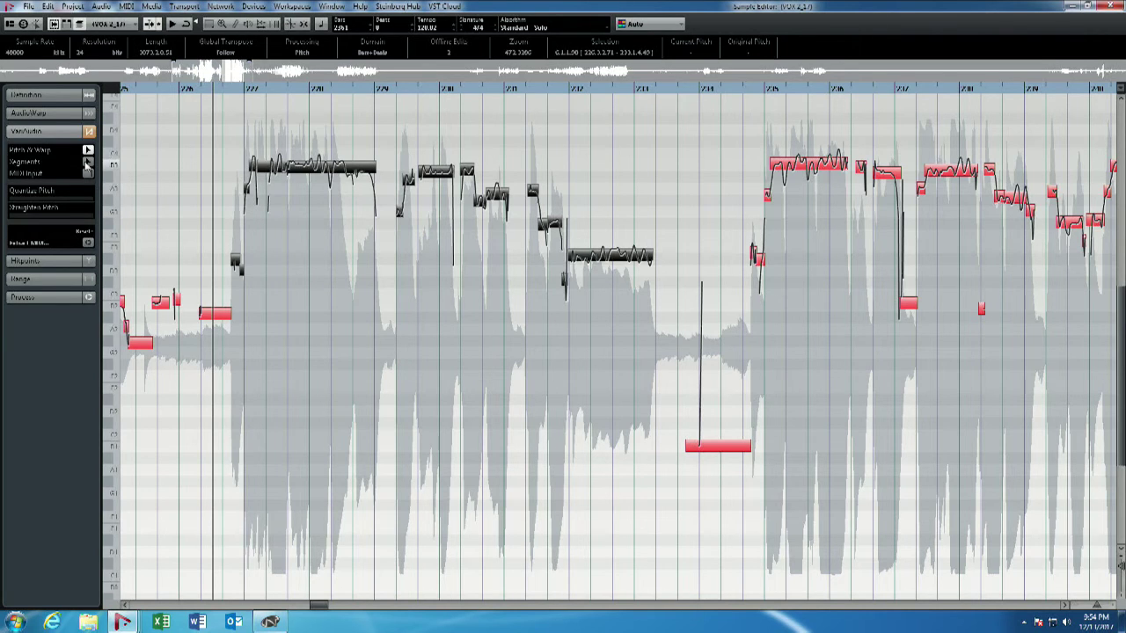
pyautogui.moveTo(16, 206); pyautogui.dragTo(99, 206)
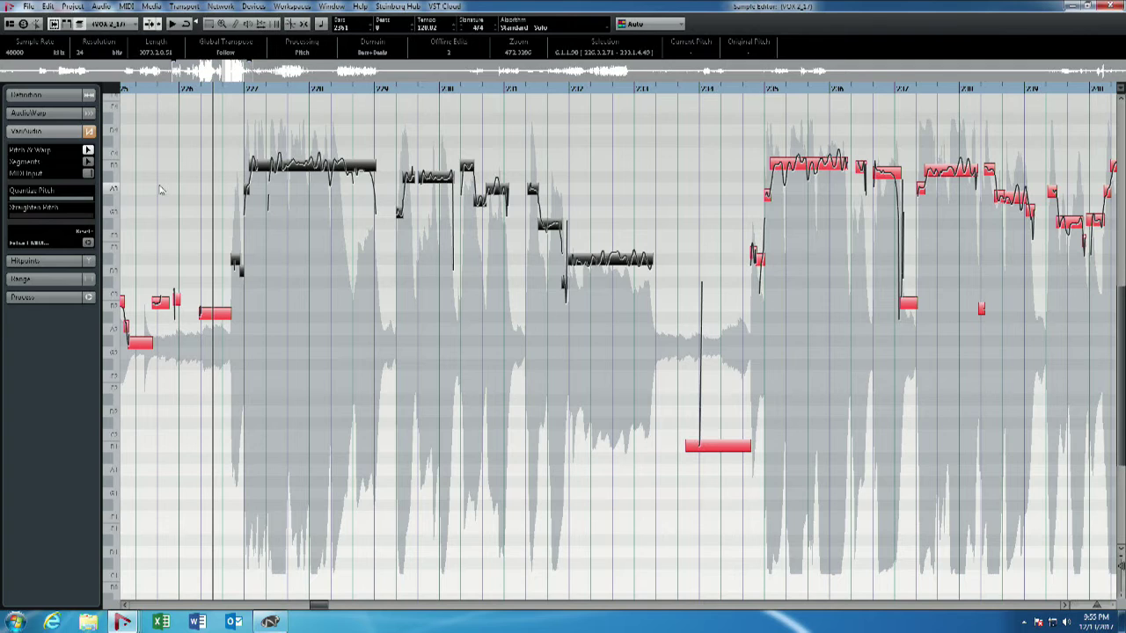
pyautogui.press('space')
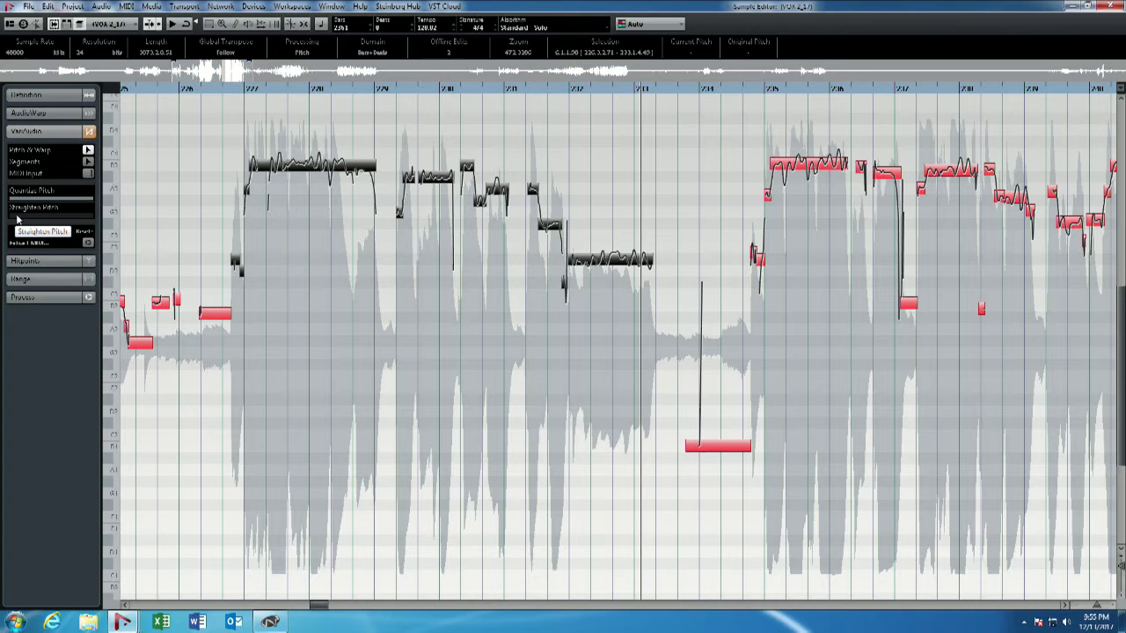
# Step: Try straightening the selected phrase's pitch to about 35%, audition it from bar 226, and return the straightening to zero
pyautogui.moveTo(17, 219); pyautogui.dragTo(39, 219)
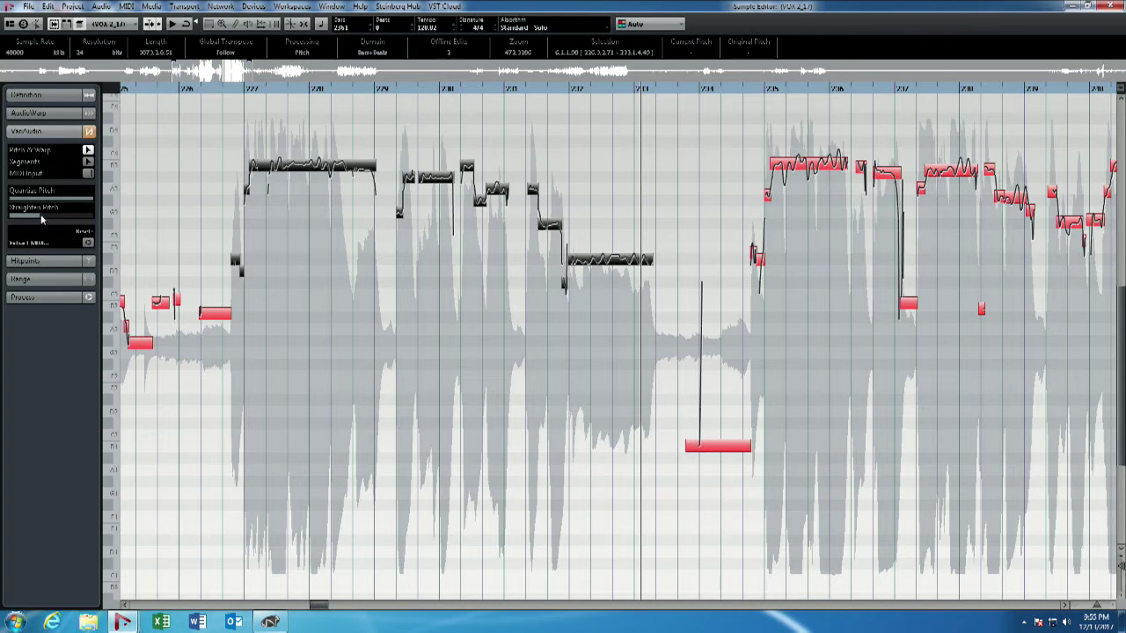
pyautogui.moveTo(41, 215); pyautogui.dragTo(38, 216)
pyautogui.click(228, 95)
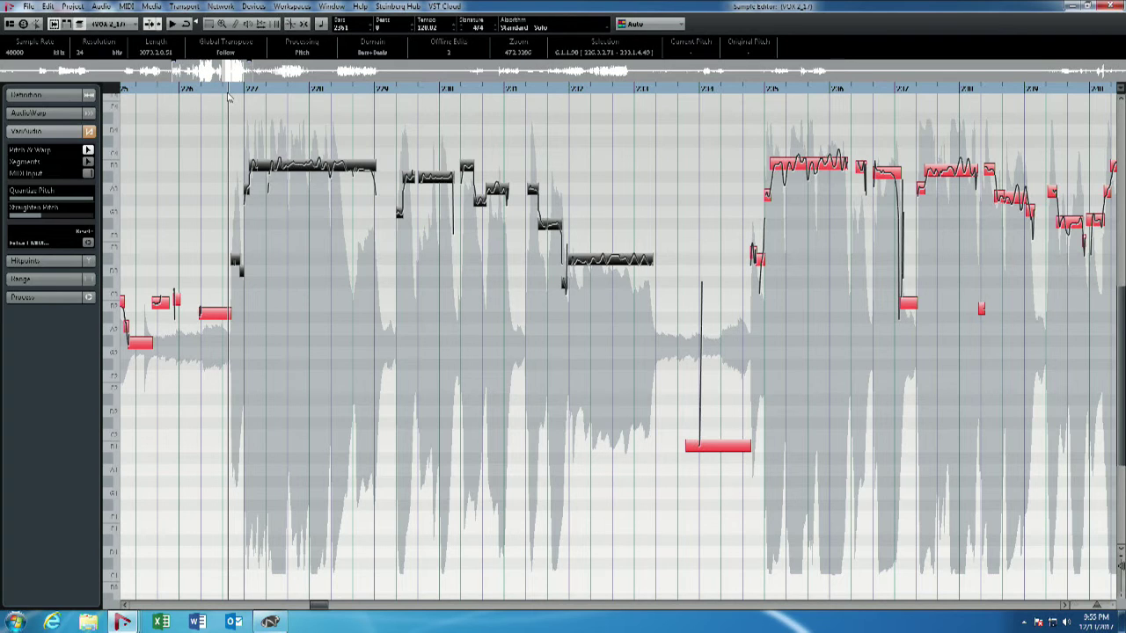
pyautogui.press('space')
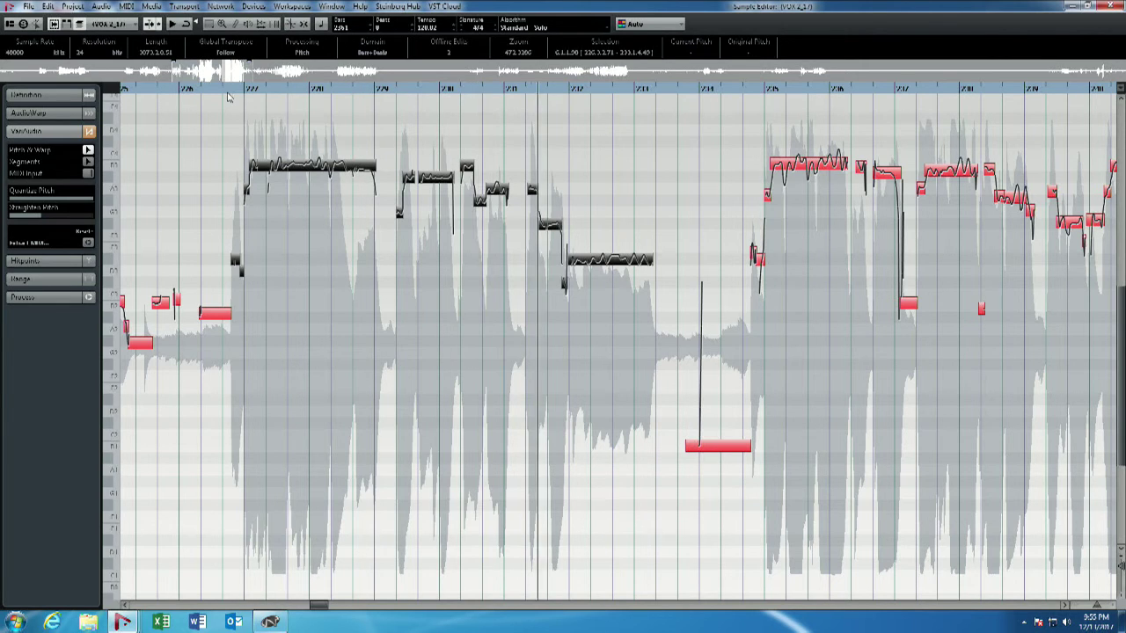
pyautogui.press('space')
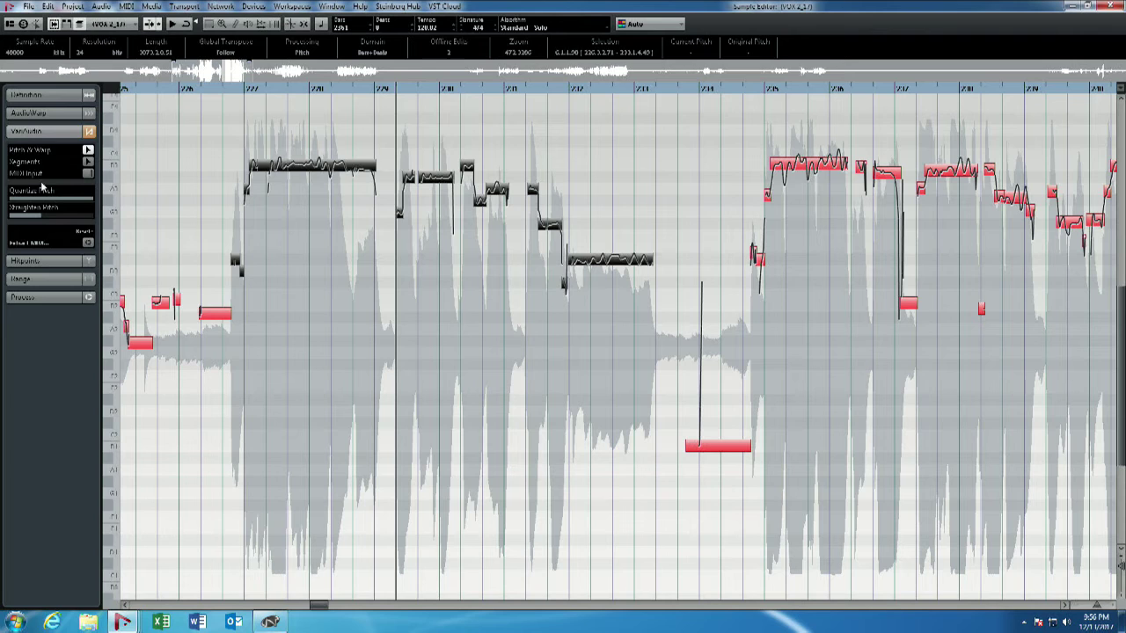
pyautogui.moveTo(37, 216); pyautogui.dragTo(5, 224)
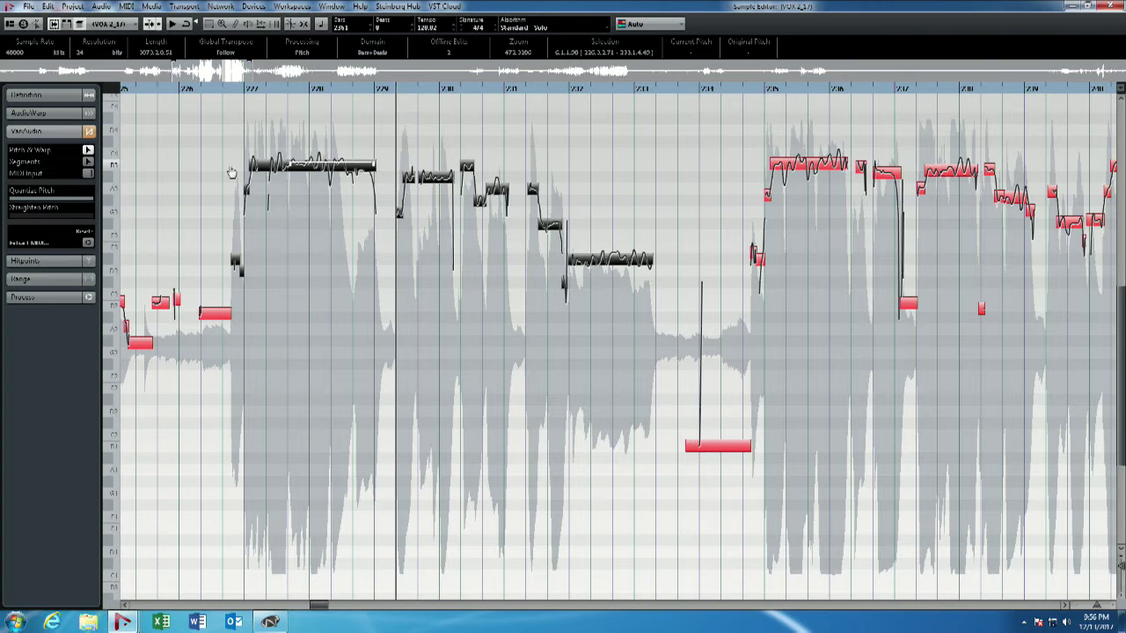
# Step: Split the end off the long note near bar 228 in Segments mode, and fully quantize the pitch of both resulting pieces
pyautogui.click(87, 162)
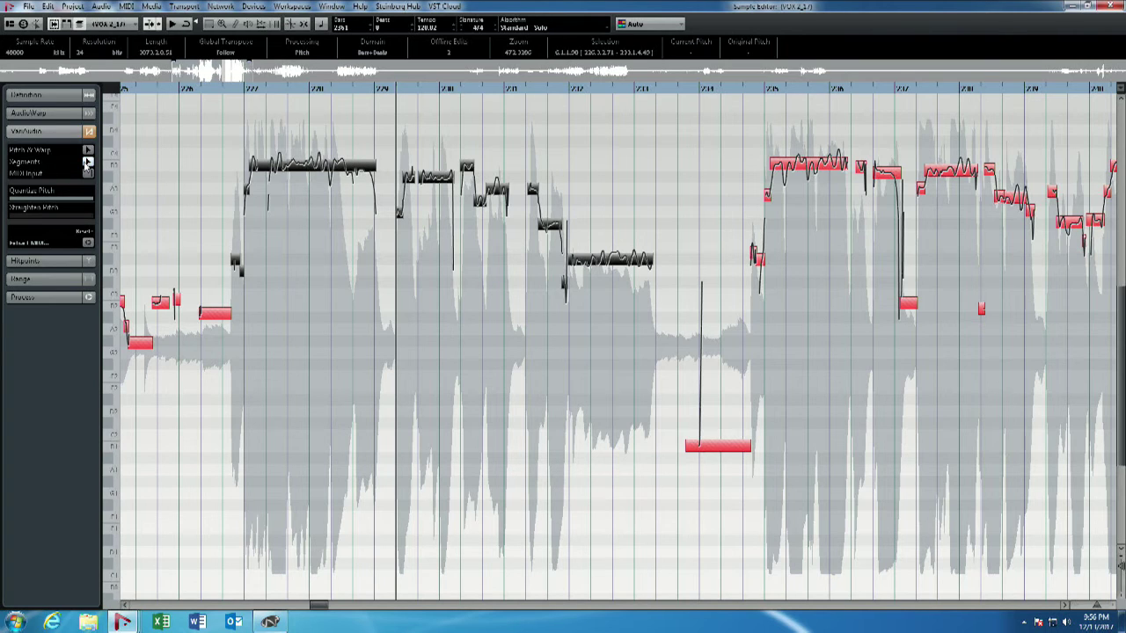
pyautogui.click(355, 173)
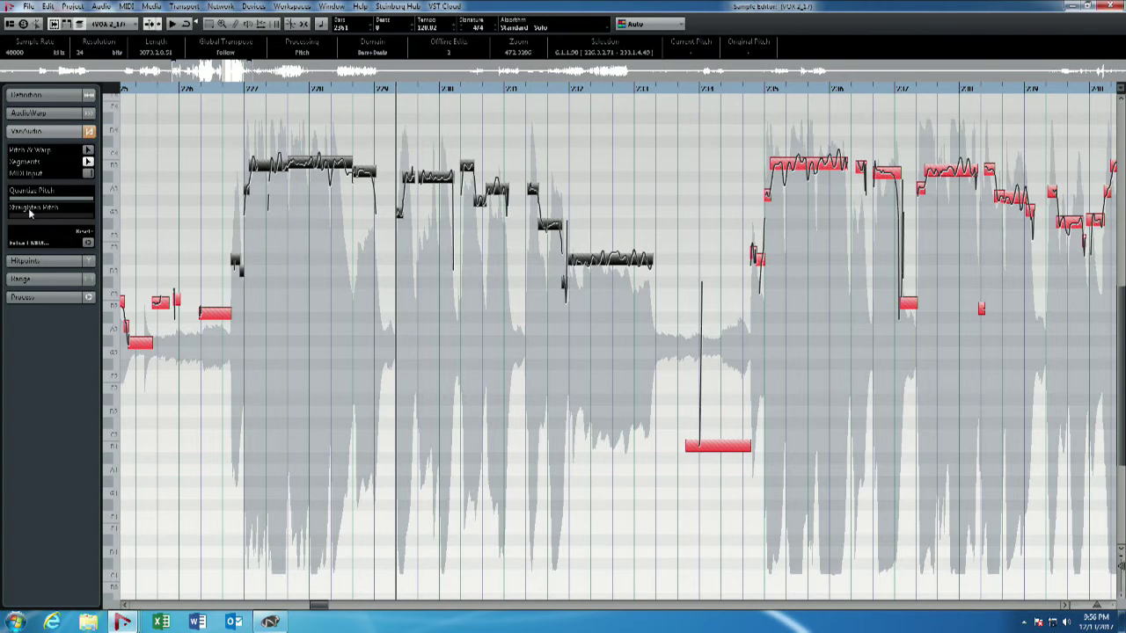
pyautogui.click(307, 225)
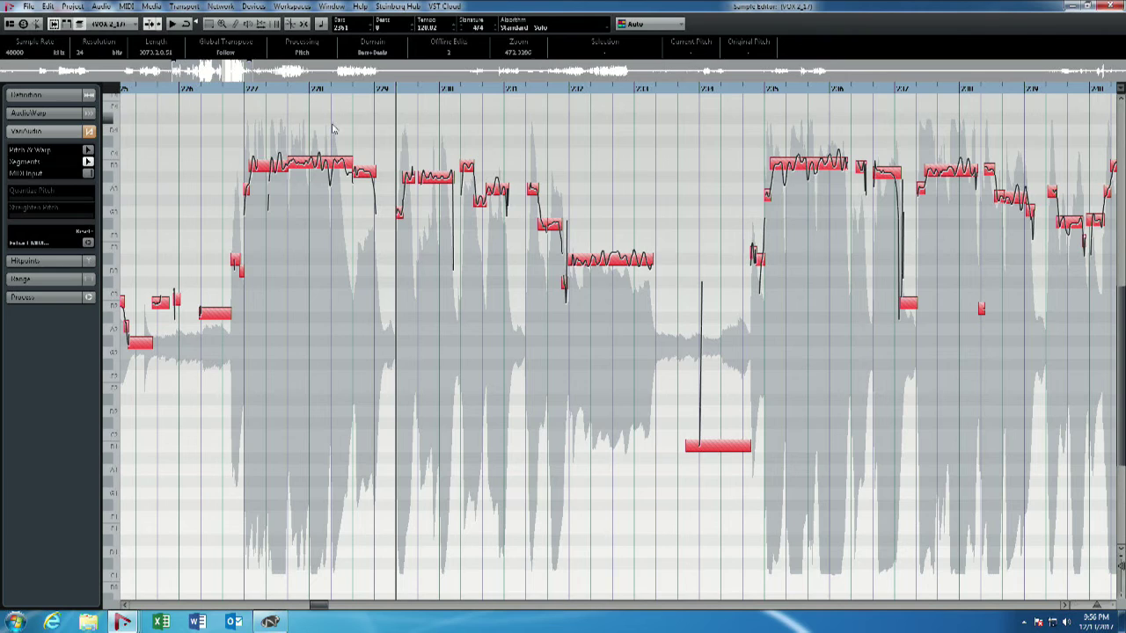
pyautogui.moveTo(344, 146); pyautogui.dragTo(319, 188)
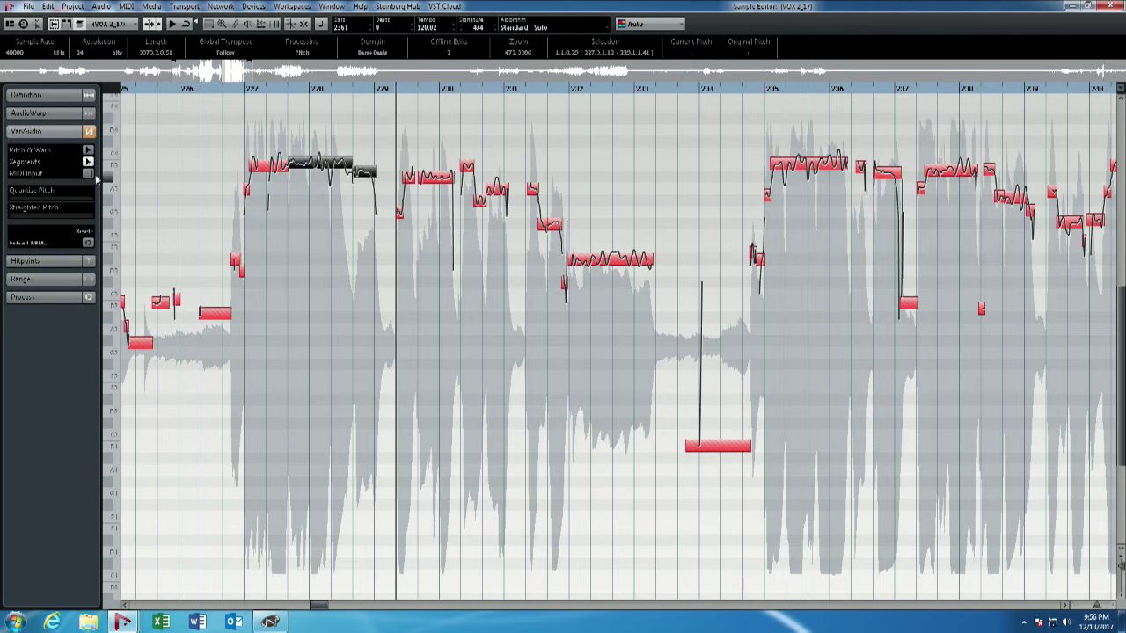
pyautogui.moveTo(22, 208); pyautogui.dragTo(101, 207)
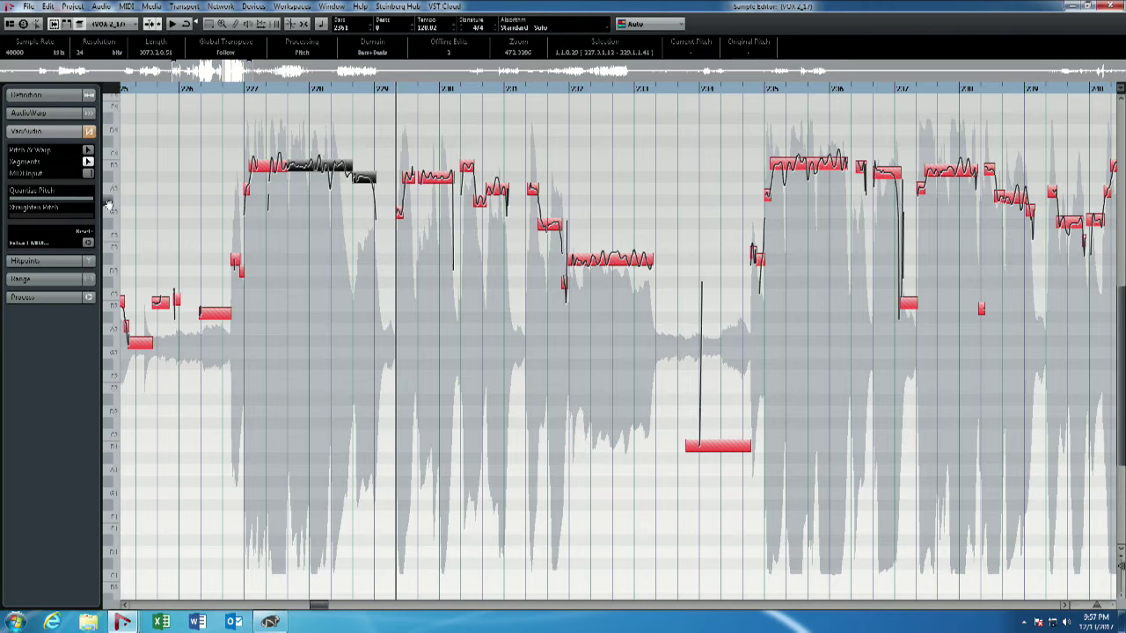
# Step: Straighten the pitch of the short split-off segment ending at bar 229 to about 60%, and audition the phrase from bar 226
pyautogui.click(365, 204)
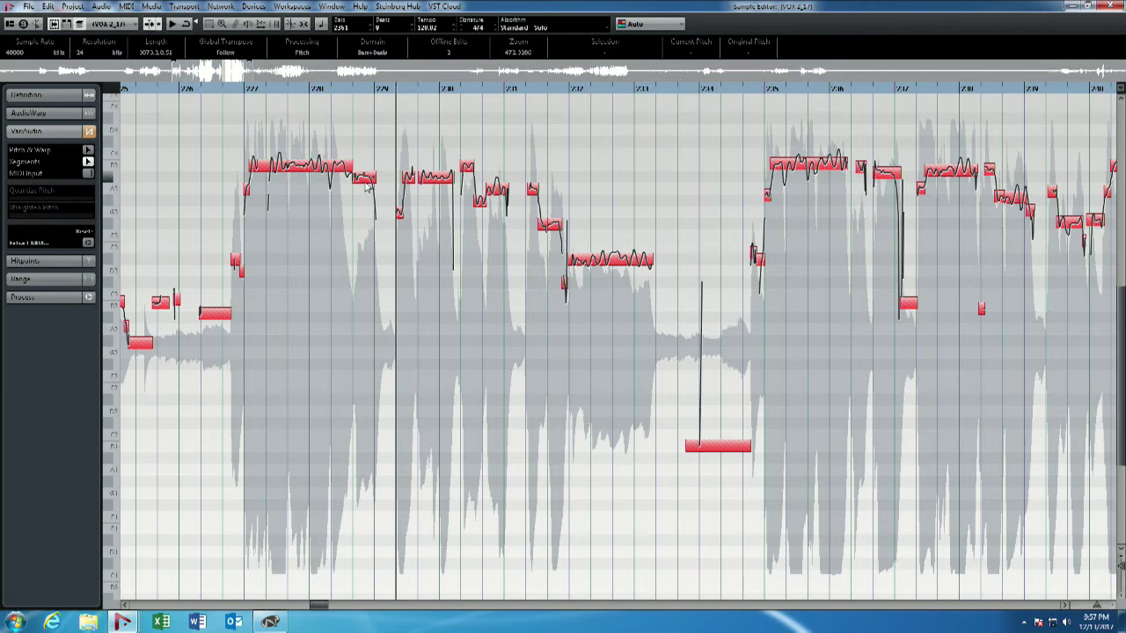
pyautogui.click(366, 179)
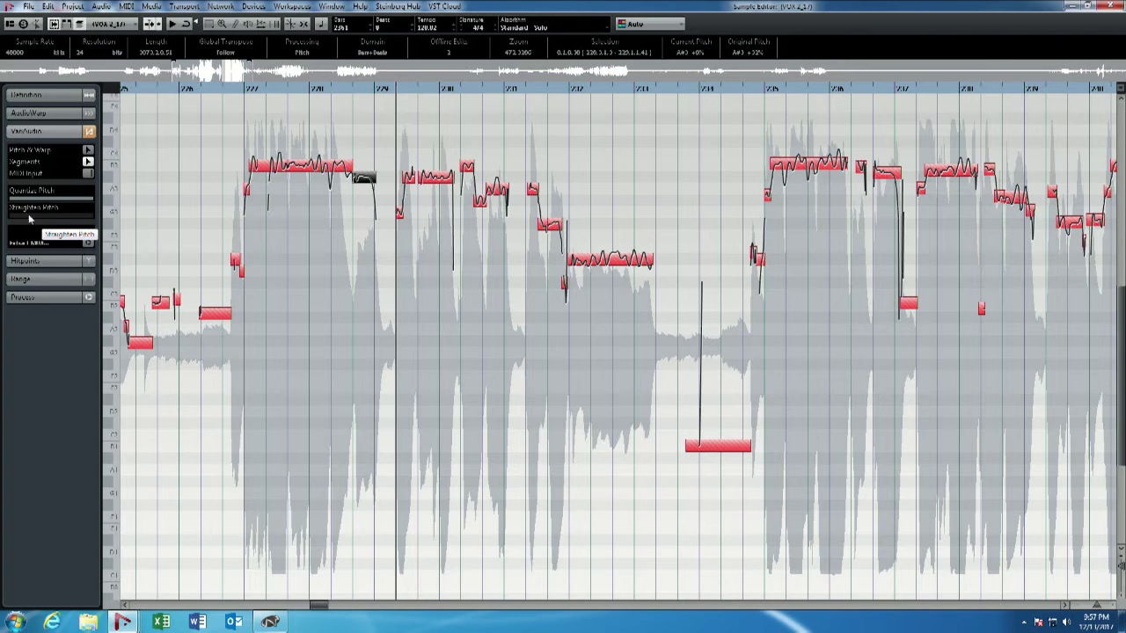
pyautogui.moveTo(28, 214); pyautogui.dragTo(63, 216)
pyautogui.click(217, 95)
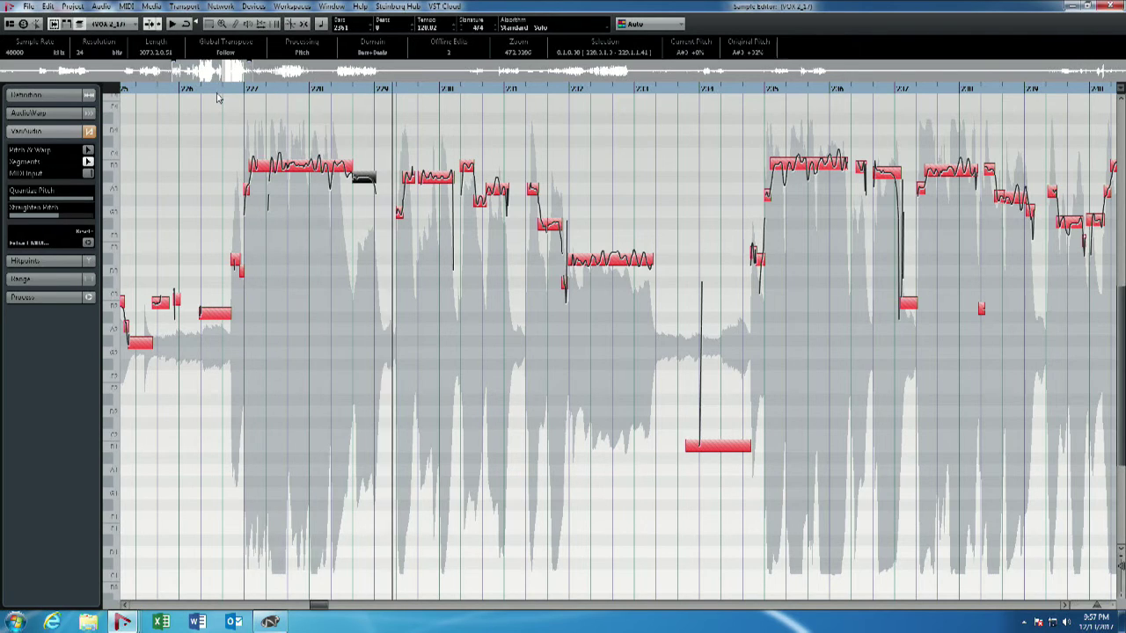
pyautogui.click(217, 97)
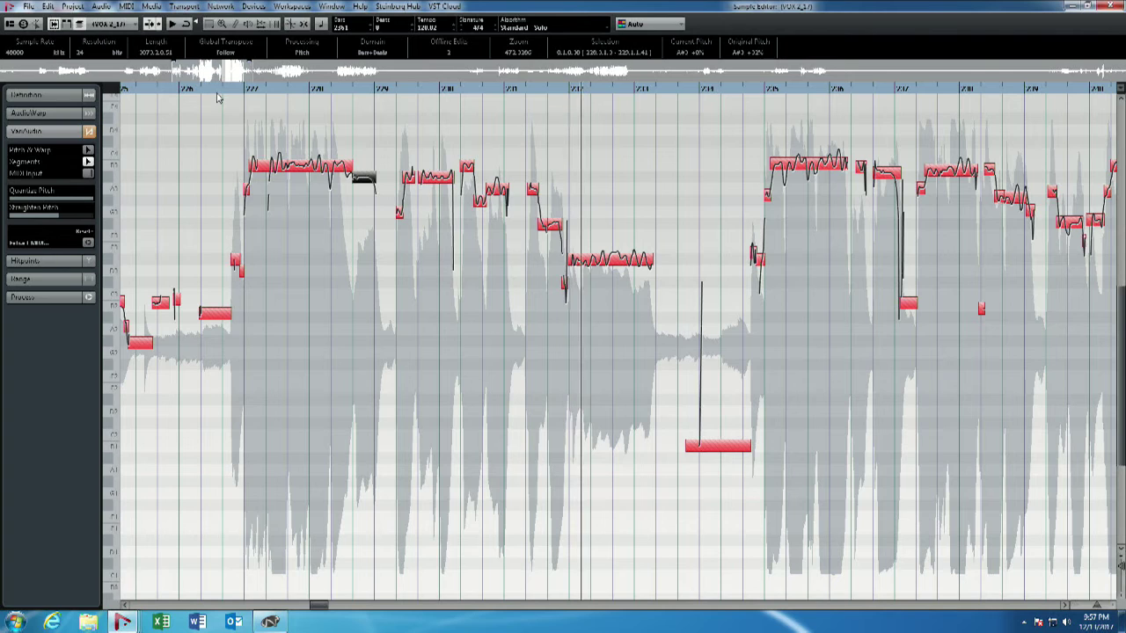
# Step: Try raising the short G#3 note near bar 230 to A3, restore its pitch, and replay the phrase from bar 226
pyautogui.click(481, 201)
pyautogui.click(479, 206)
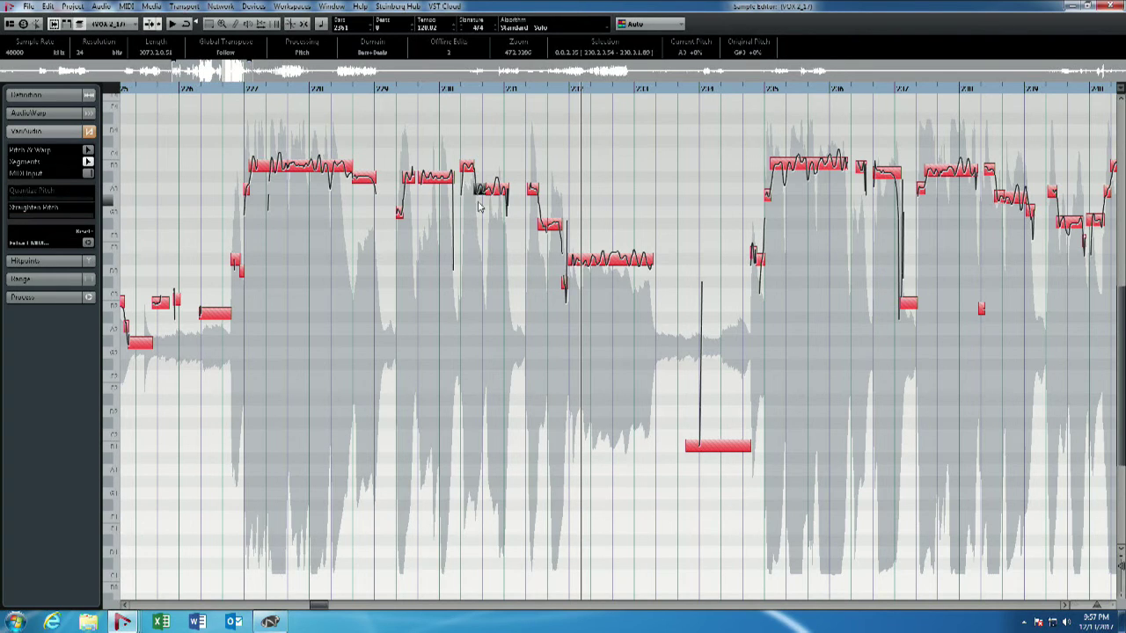
pyautogui.click(225, 91)
pyautogui.press('space')
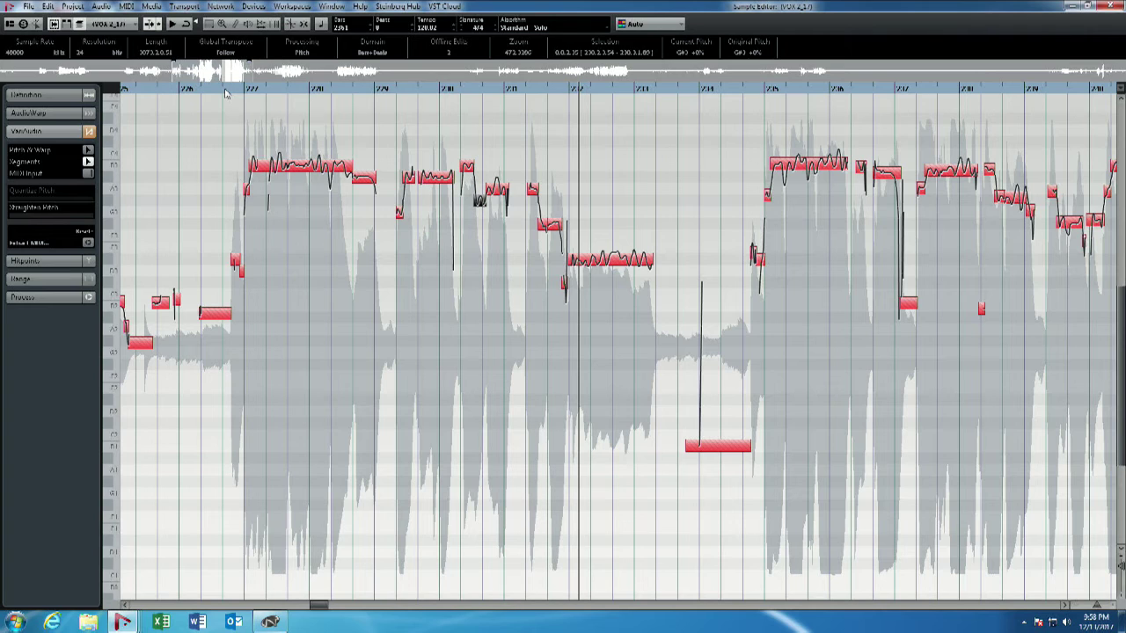
# Step: Lower the note just before bar 231 to G#3, straighten its pitch to about 55%, and replay the phrase
pyautogui.click(497, 189)
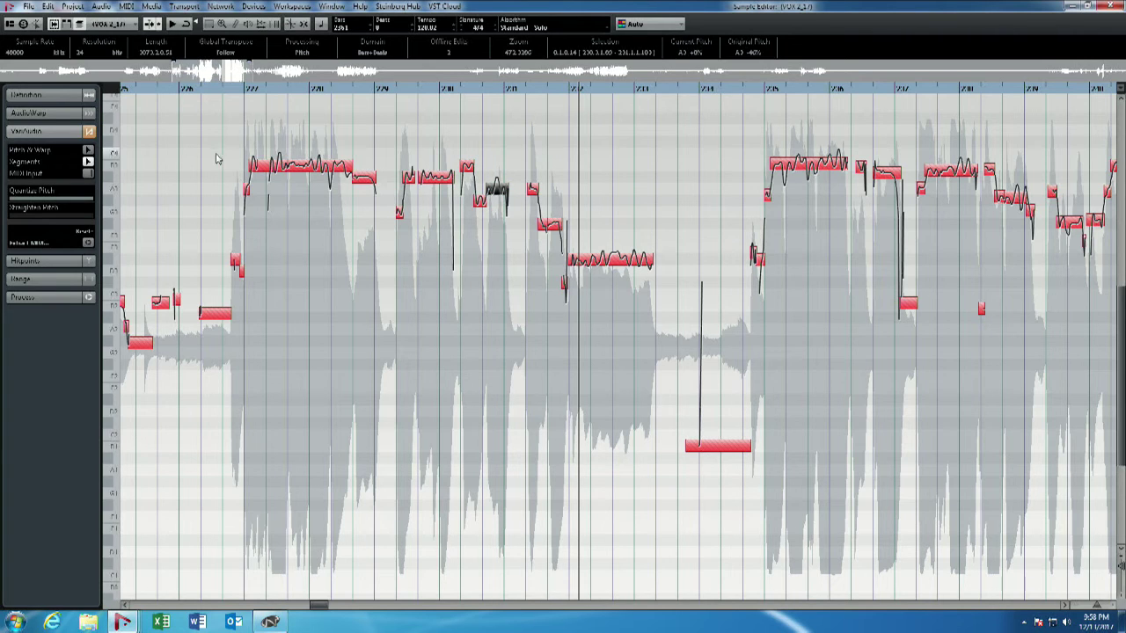
pyautogui.moveTo(19, 215); pyautogui.dragTo(28, 215)
pyautogui.press('Down')
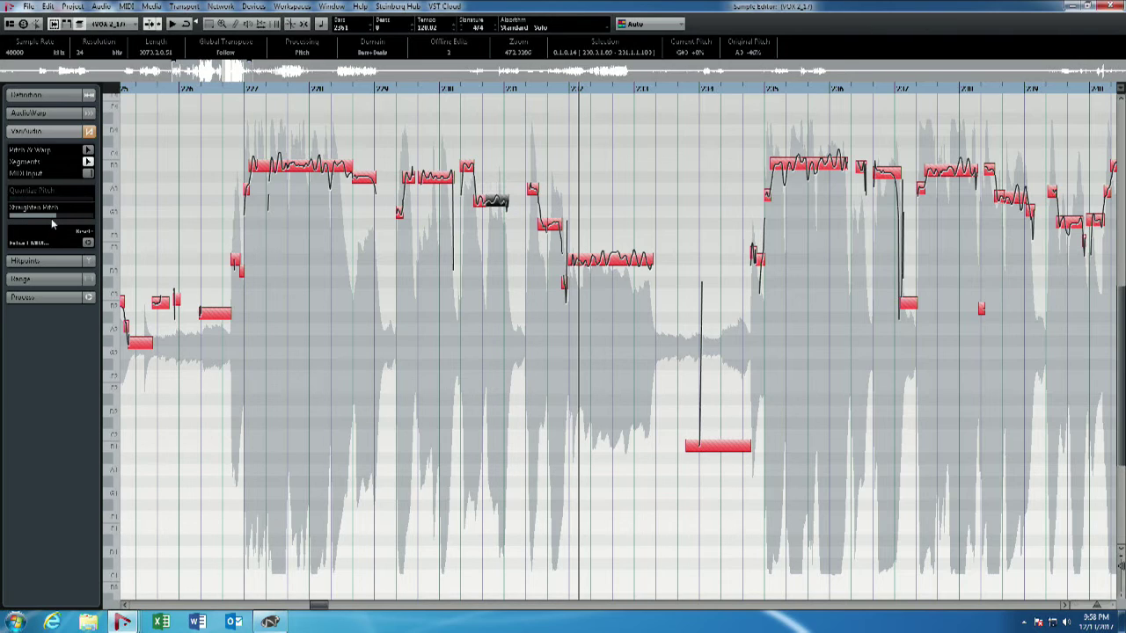
pyautogui.press('space')
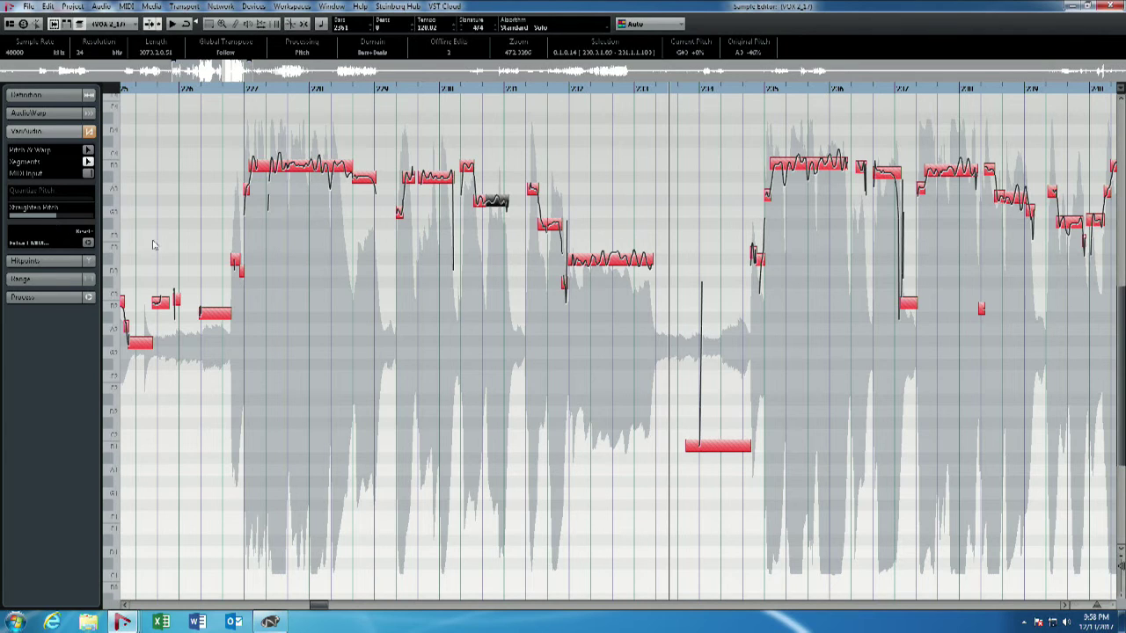
pyautogui.click(498, 200)
# Step: Straighten the pitch of the held D#3 note between bars 231 and 233 to about 35% in Pitch & Warp mode
pyautogui.click(88, 150)
pyautogui.click(610, 262)
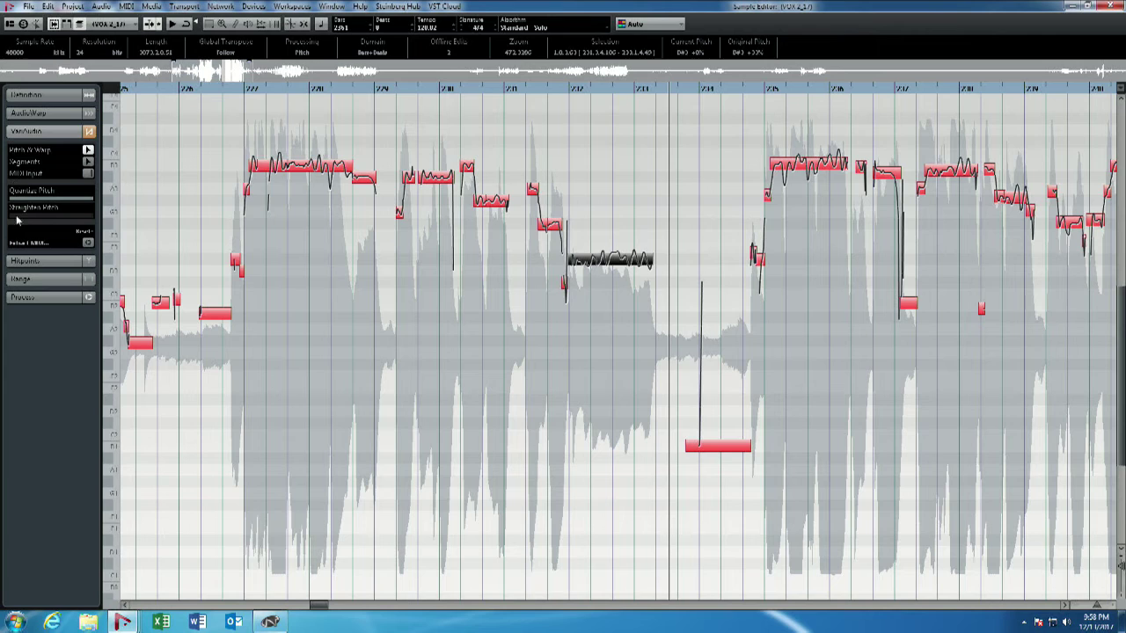
pyautogui.moveTo(28, 218); pyautogui.dragTo(53, 218)
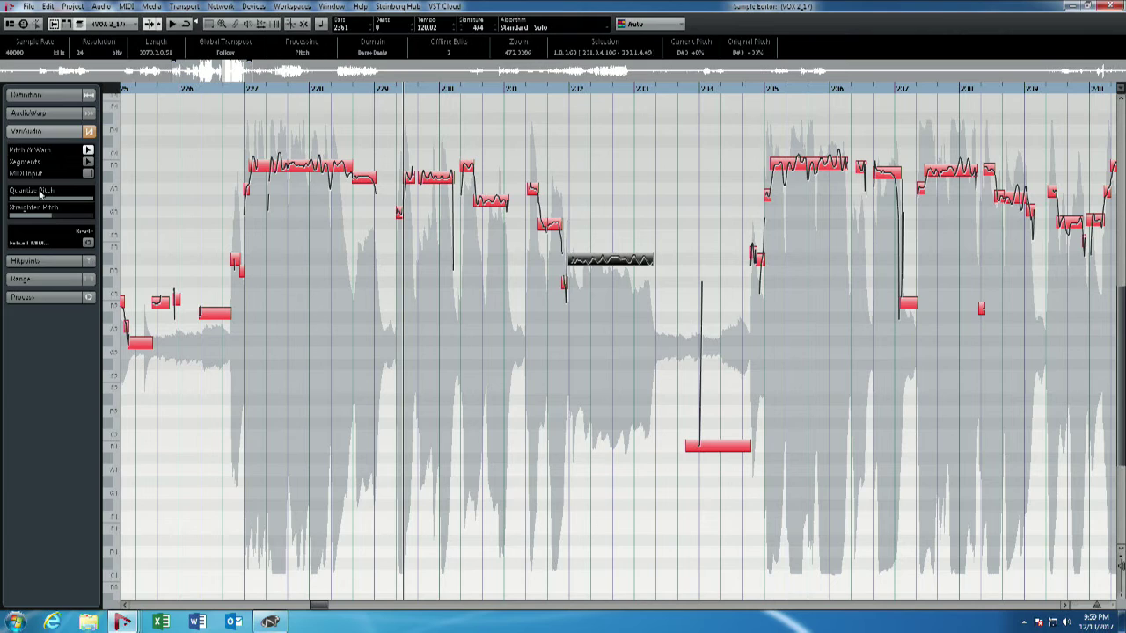
pyautogui.moveTo(53, 216); pyautogui.dragTo(38, 219)
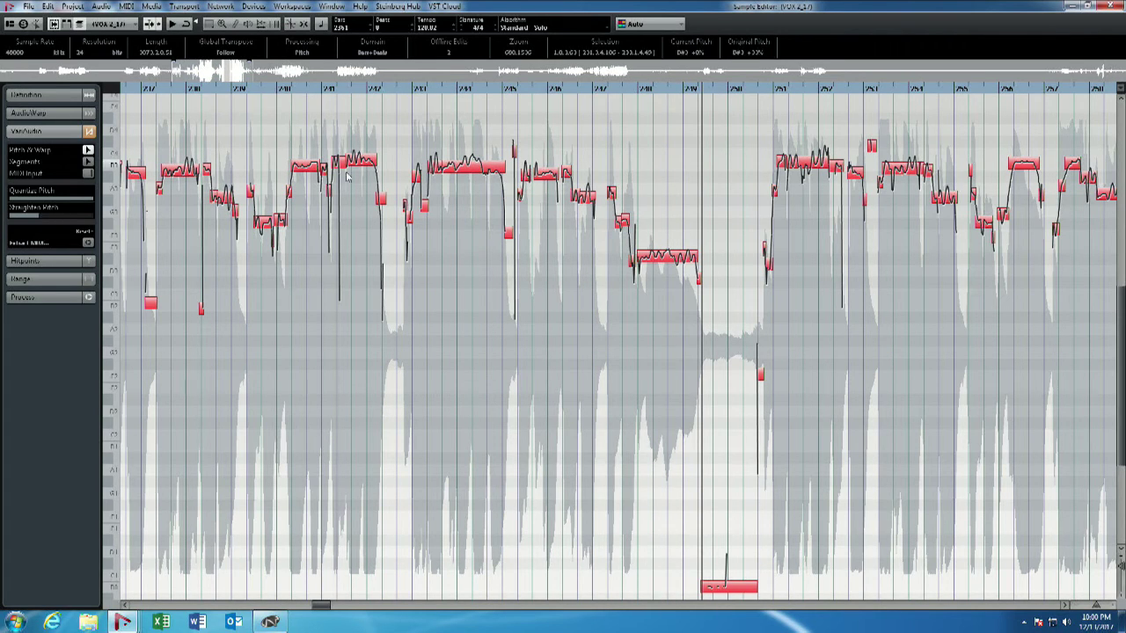
# Step: Straighten the pitch of the held note between bars 248 and 249 to about 45%, and place the playback cursor before bar 235
pyautogui.click(664, 266)
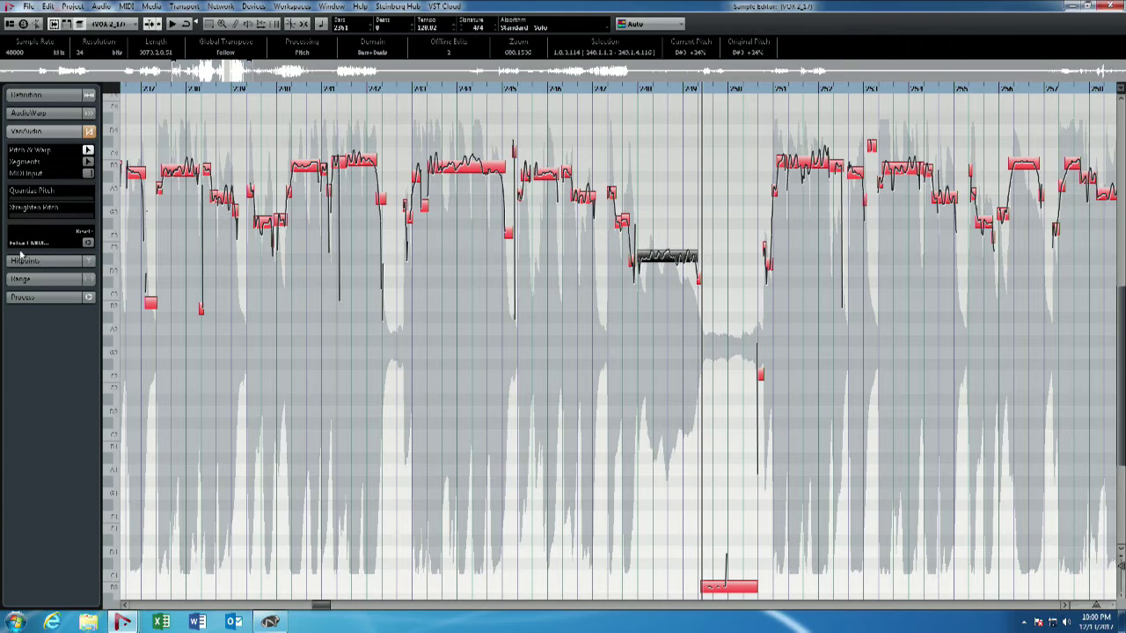
pyautogui.moveTo(21, 218); pyautogui.dragTo(48, 220)
pyautogui.moveTo(167, 92); pyautogui.dragTo(254, 115)
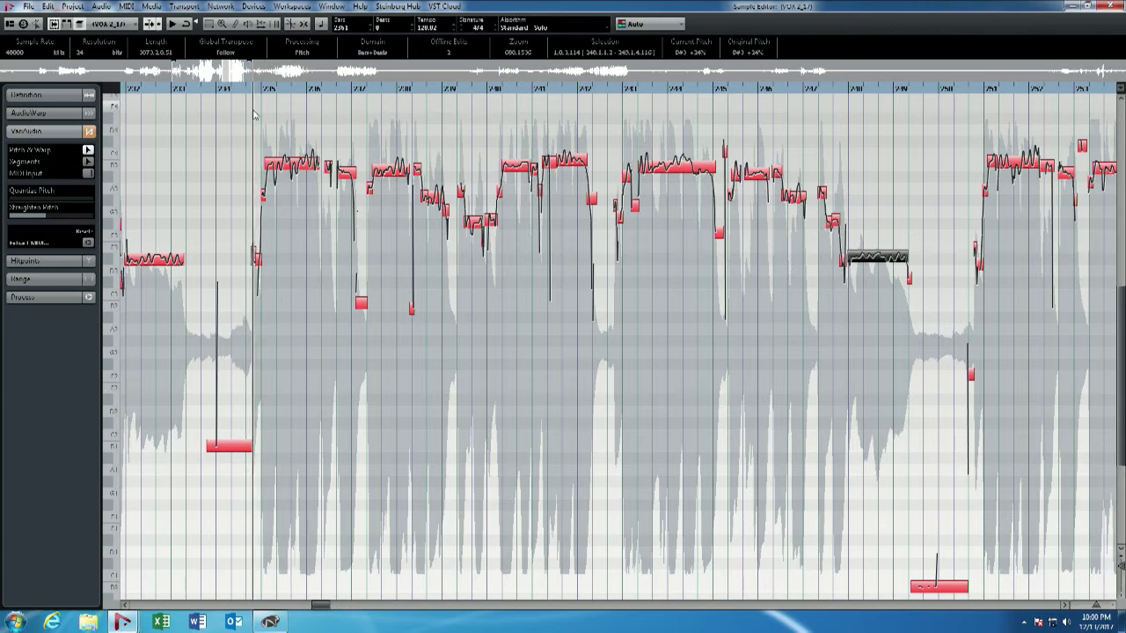
# Step: Fully quantize the pitch of the notes between bars 234 and 250, and replay the phrase from just before bar 235
pyautogui.press('space')
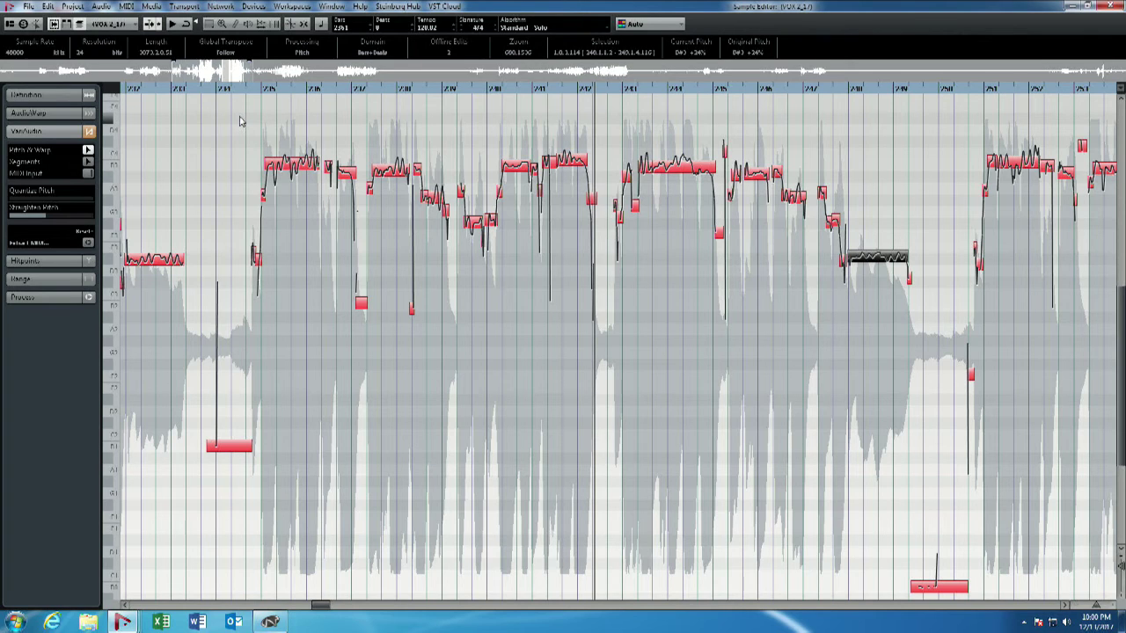
pyautogui.click(240, 121)
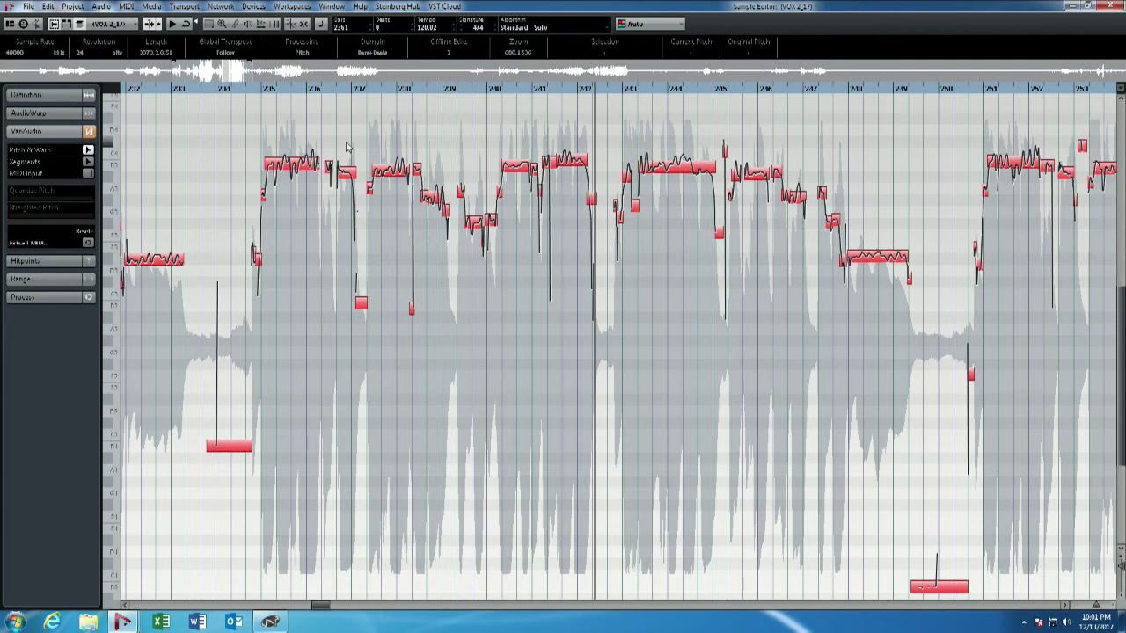
pyautogui.moveTo(234, 139); pyautogui.dragTo(630, 296)
pyautogui.moveTo(282, 269); pyautogui.dragTo(371, 342)
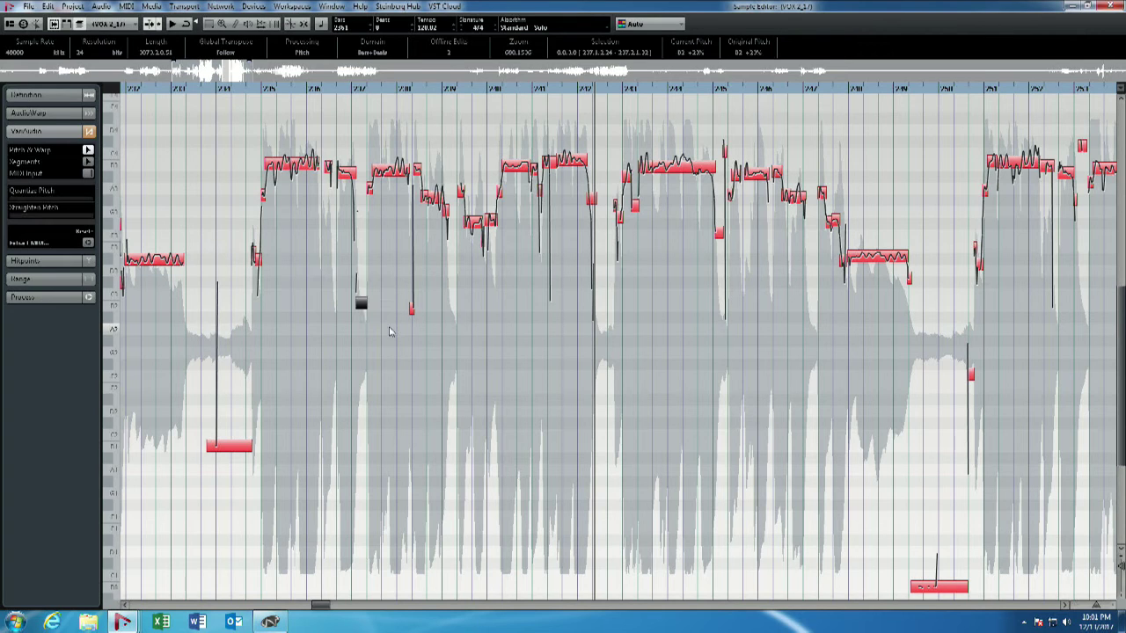
pyautogui.click(390, 331)
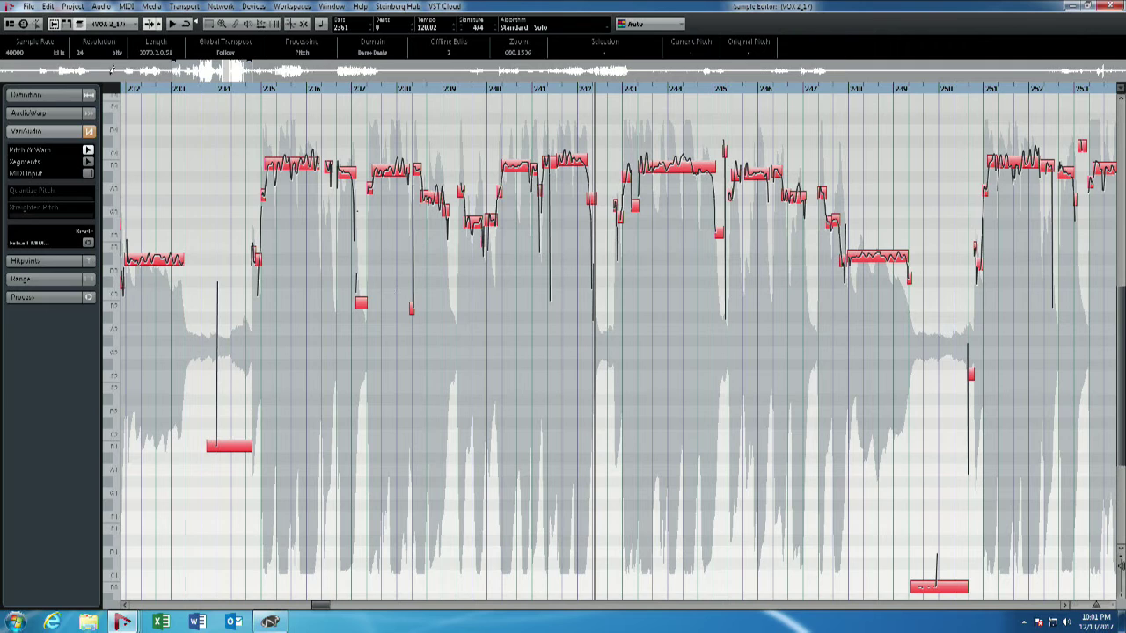
pyautogui.moveTo(250, 138); pyautogui.dragTo(938, 346)
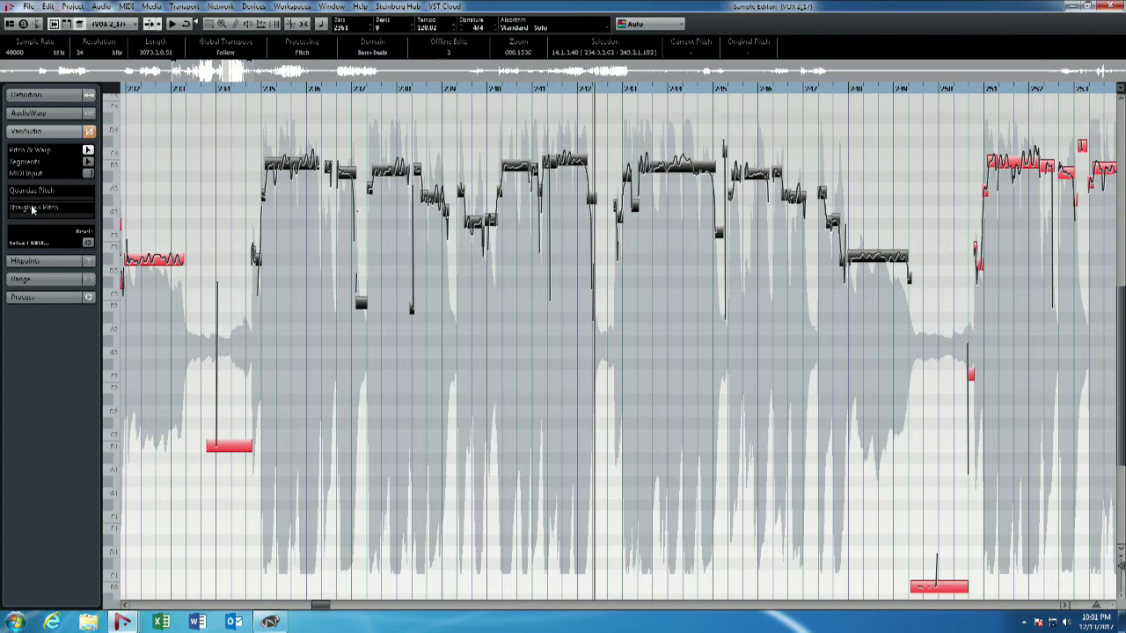
pyautogui.moveTo(26, 208); pyautogui.dragTo(105, 212)
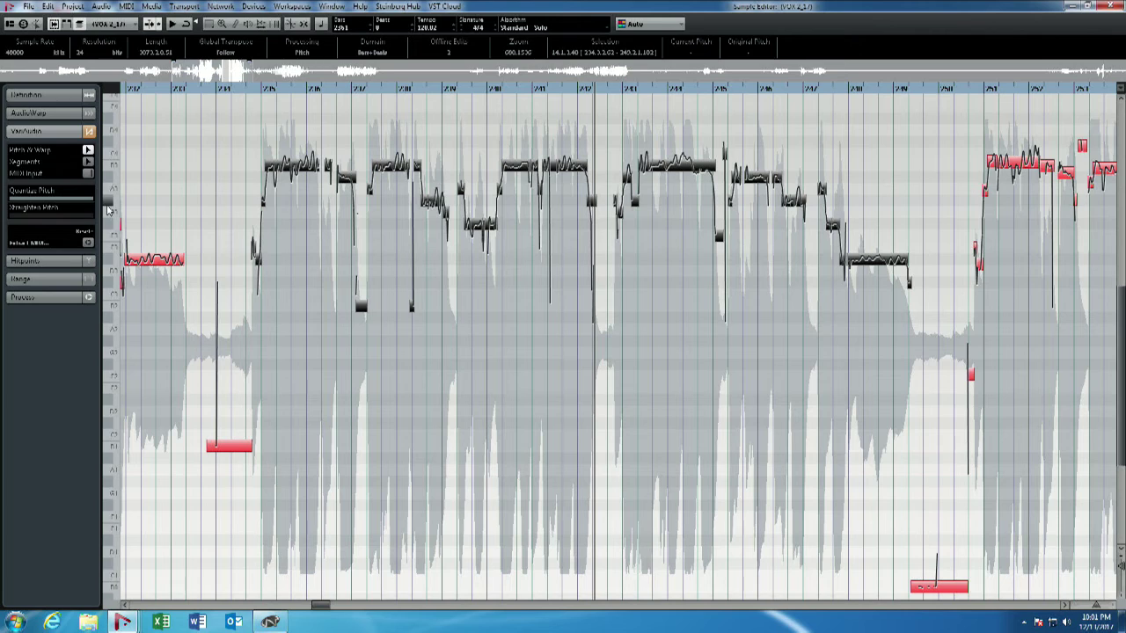
pyautogui.click(247, 89)
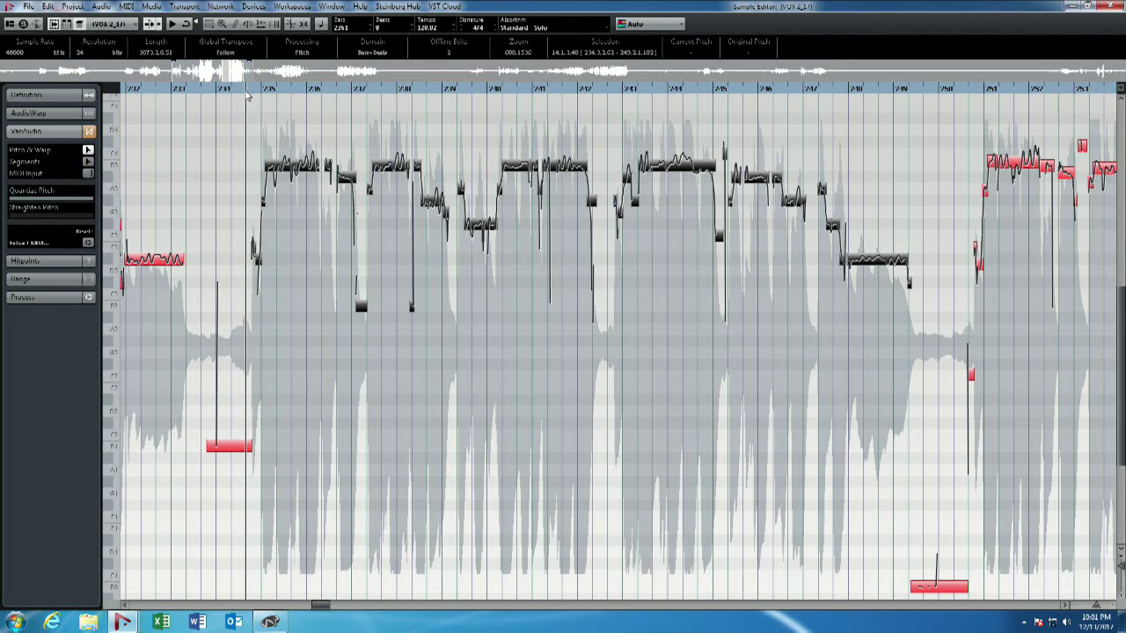
pyautogui.press('space')
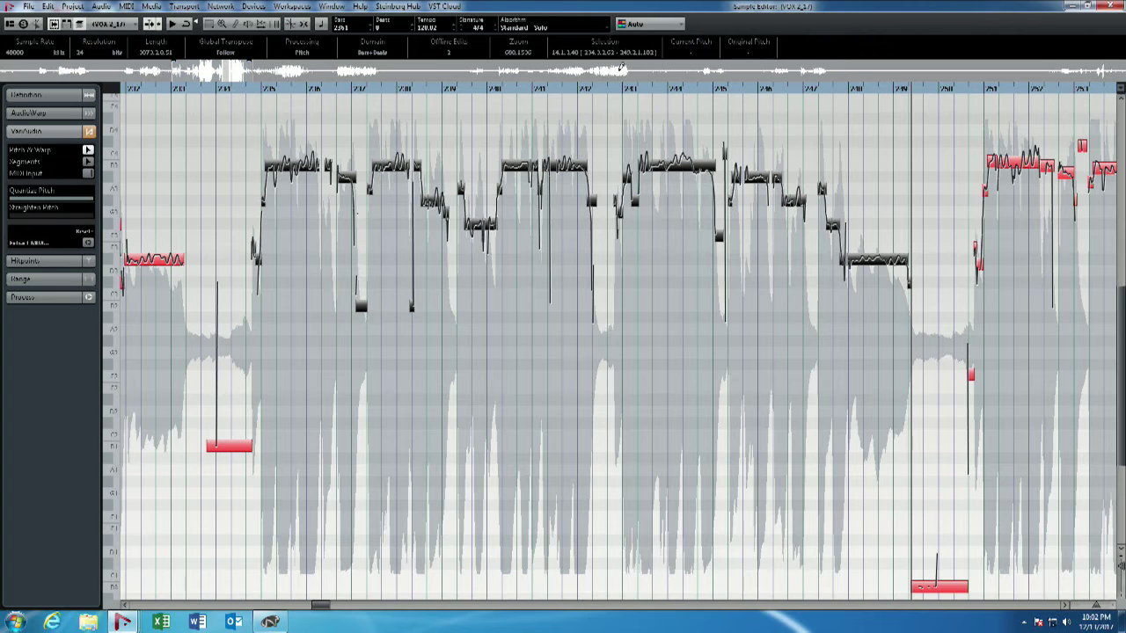
pyautogui.click(708, 298)
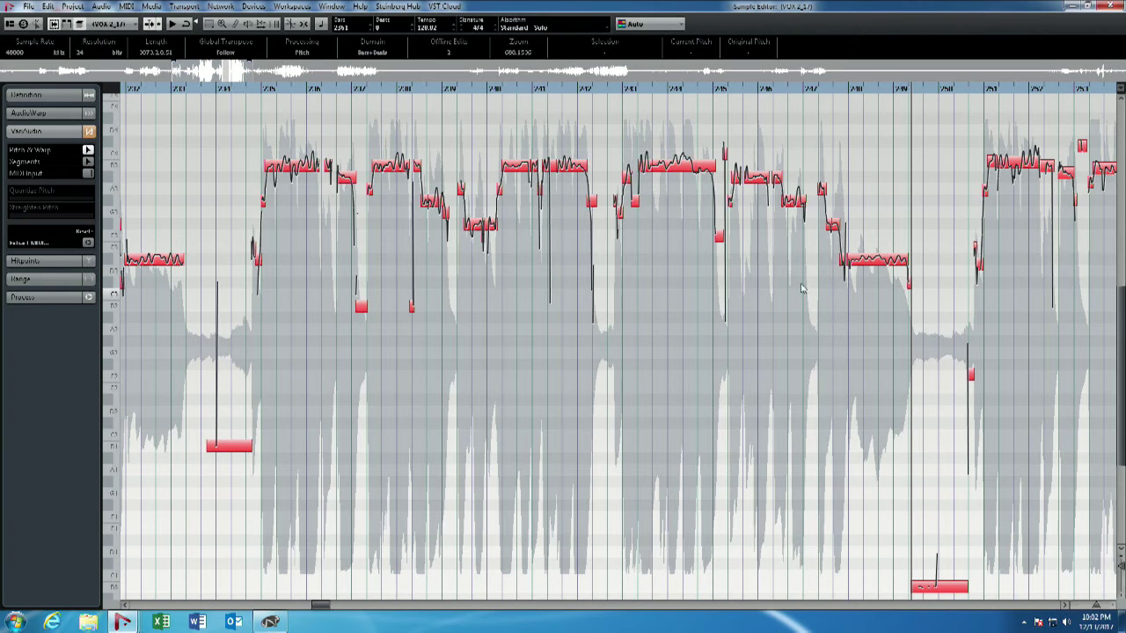
# Step: Try straightening the held note between bars 248 and 249 to about 65%, reduce it to about 30%, and replay from before bar 247
pyautogui.click(883, 263)
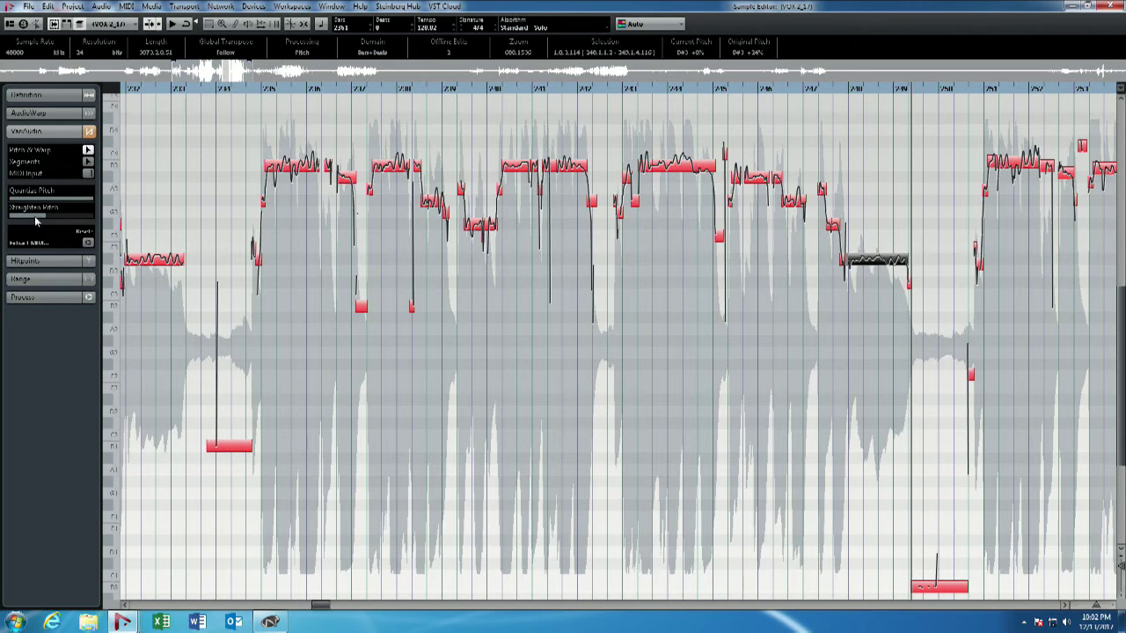
pyautogui.moveTo(54, 220); pyautogui.dragTo(64, 219)
pyautogui.click(815, 92)
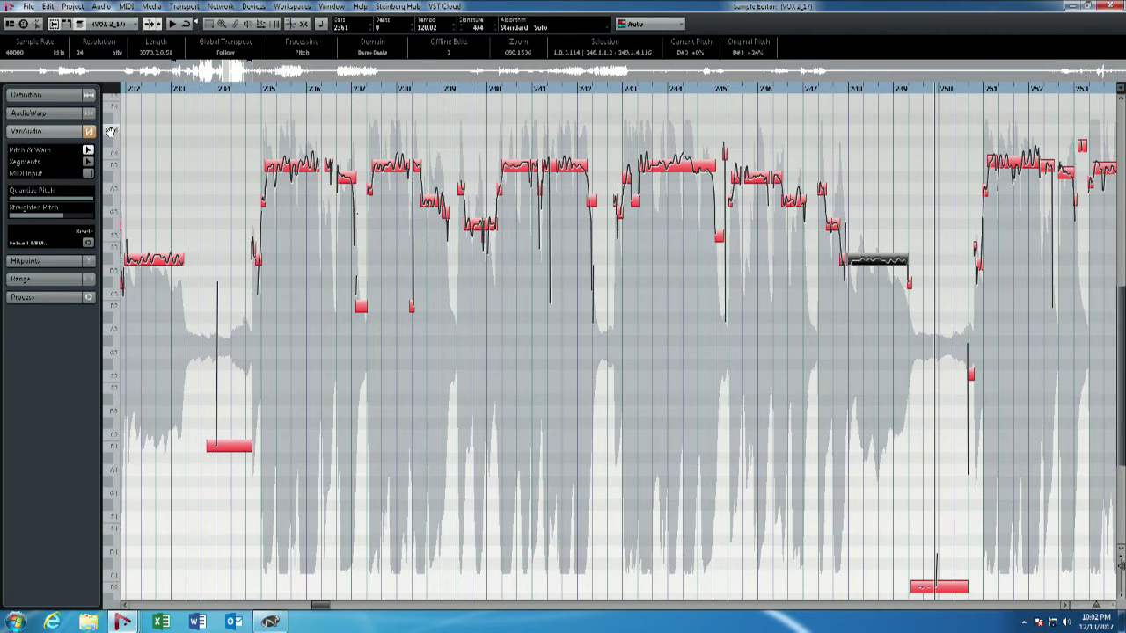
pyautogui.moveTo(55, 220); pyautogui.dragTo(41, 223)
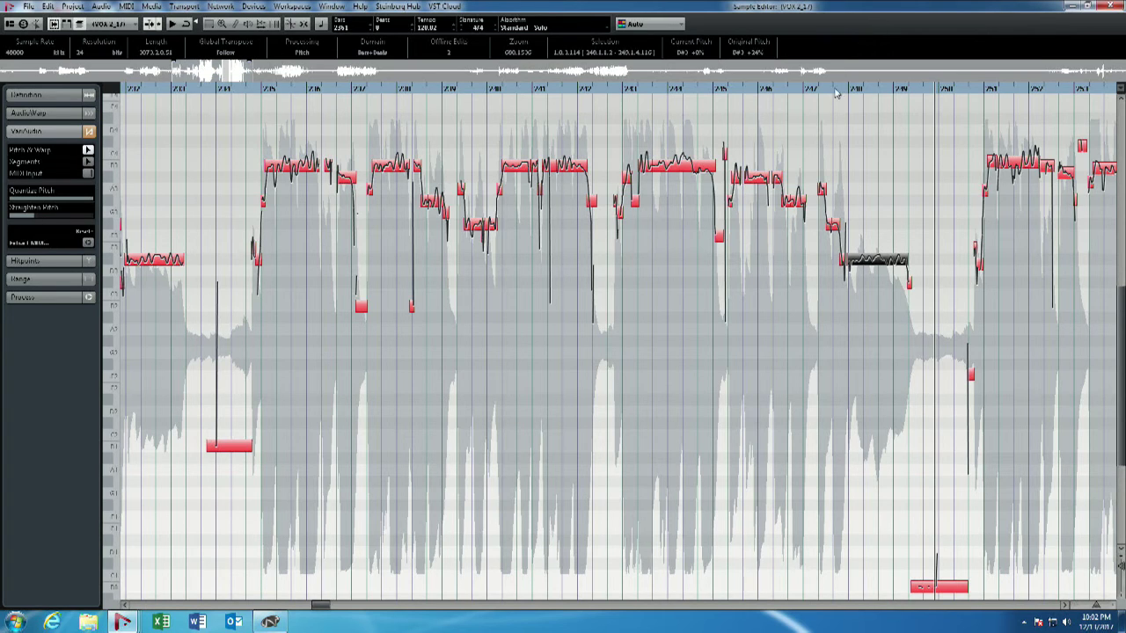
pyautogui.click(799, 98)
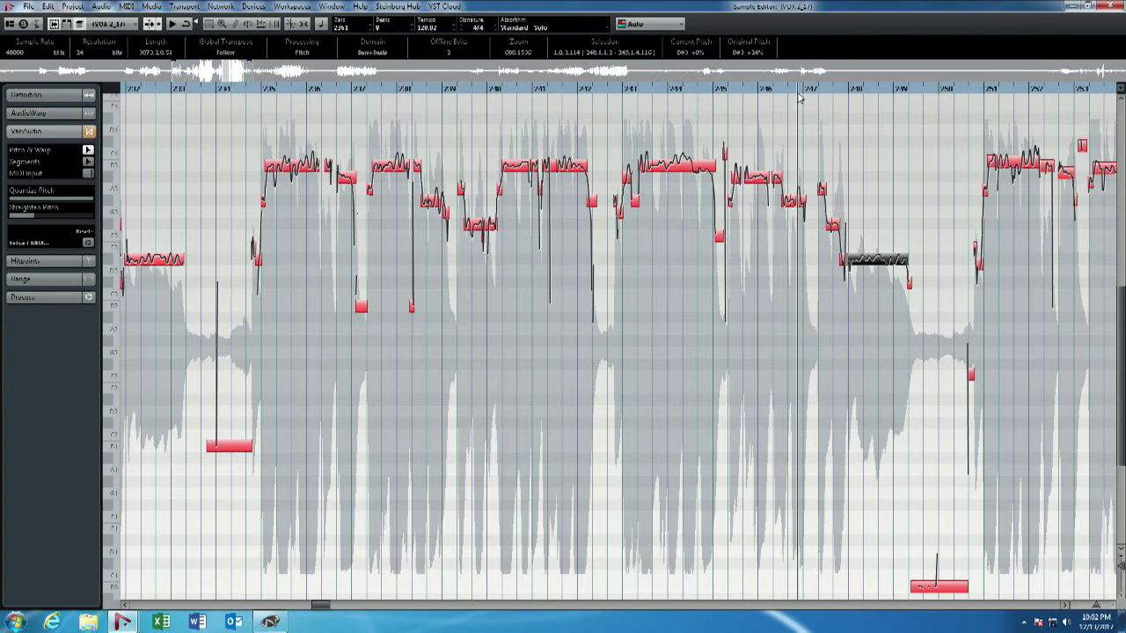
pyautogui.press('space')
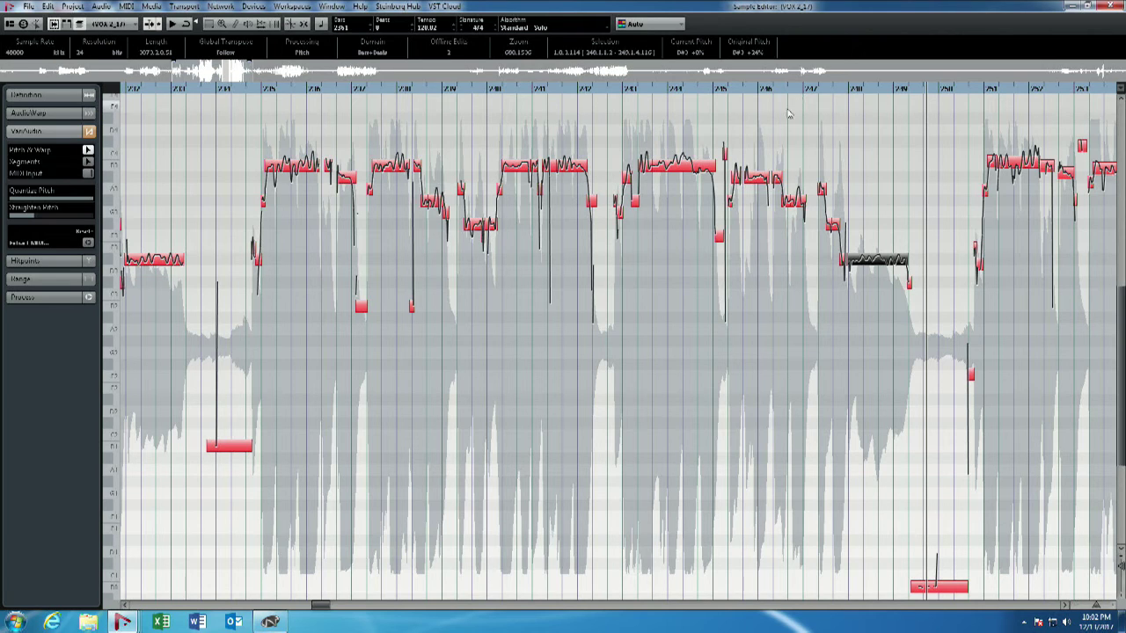
# Step: Place the playback cursor just before bar 251 and play the next vocal section
pyautogui.click(966, 94)
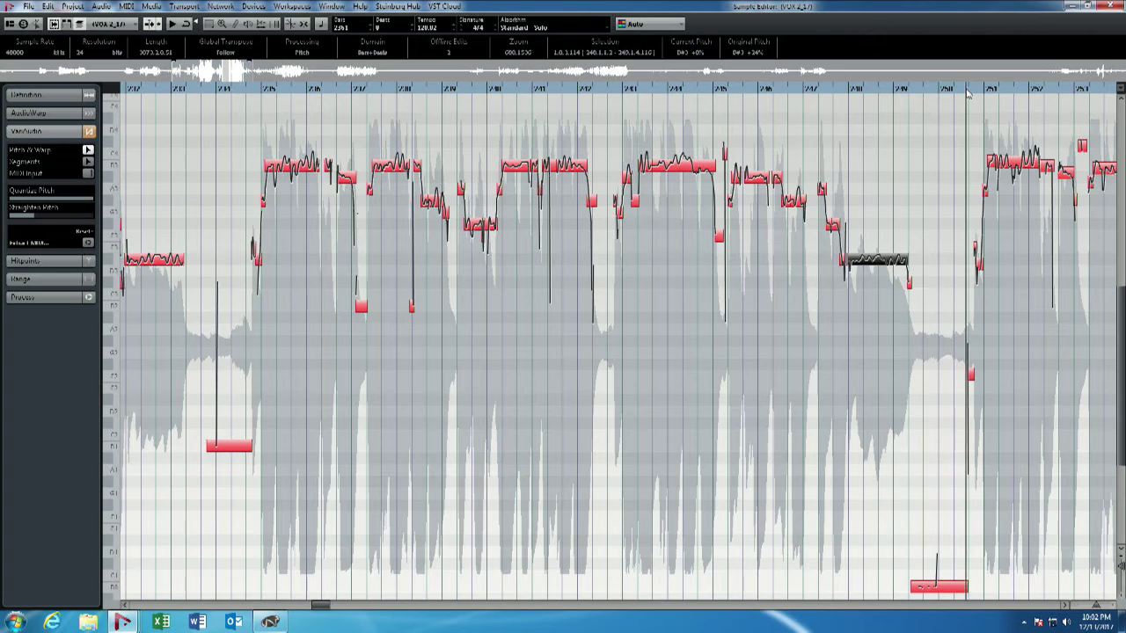
pyautogui.moveTo(966, 94); pyautogui.dragTo(963, 97)
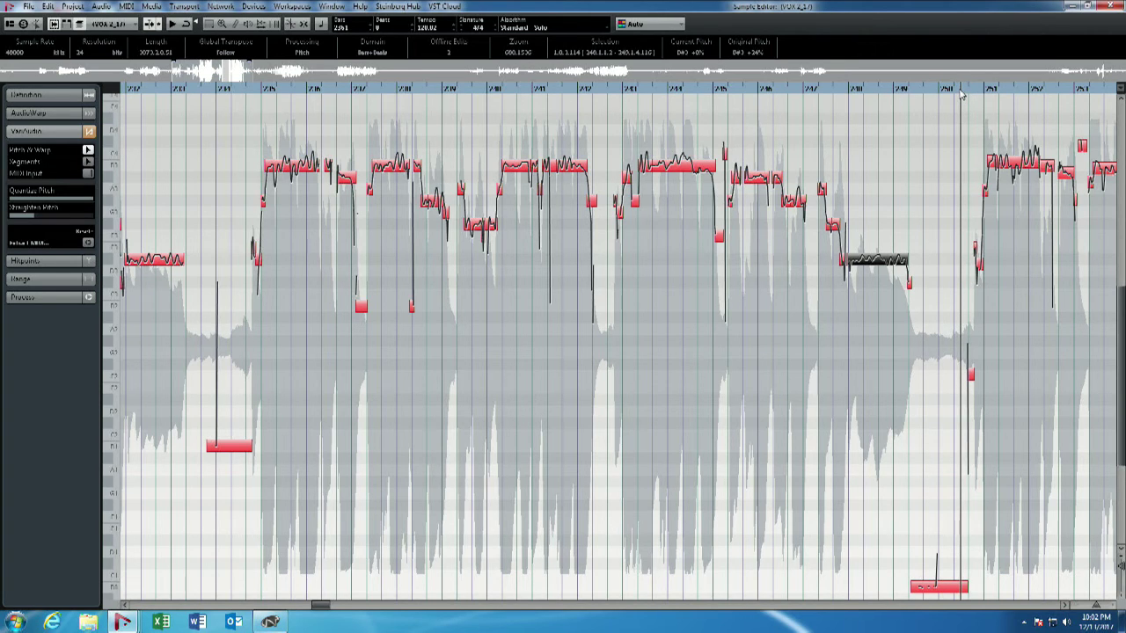
pyautogui.press('space')
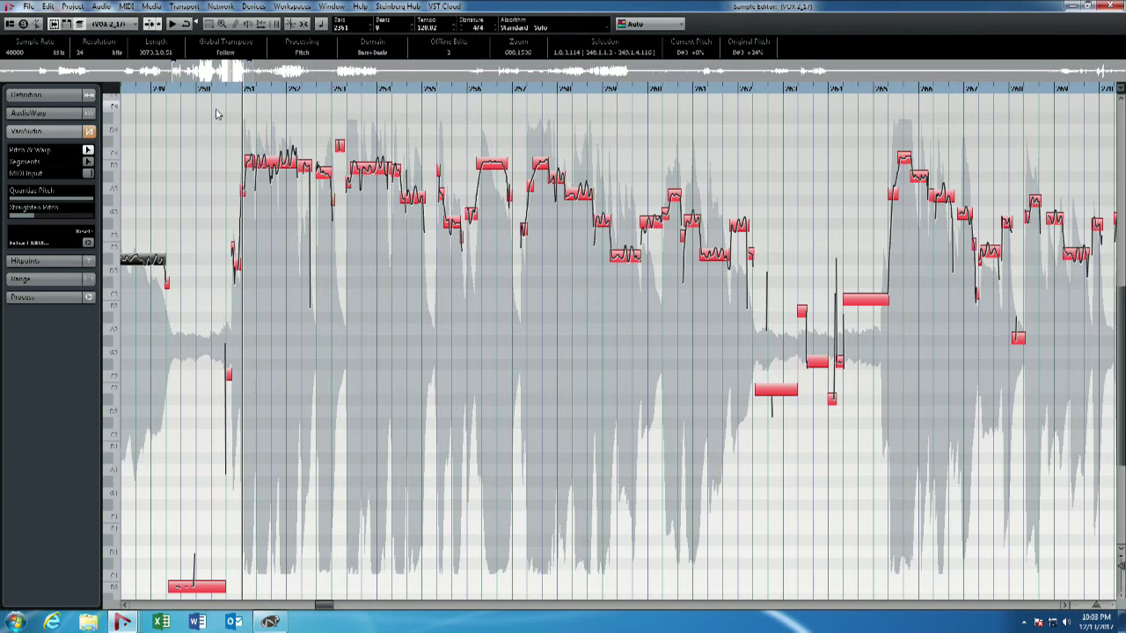
# Step: Try fully quantizing the pitch of the notes from bar 251 to bar 280, and return their pitch quantization to zero
pyautogui.moveTo(202, 115); pyautogui.dragTo(1016, 439)
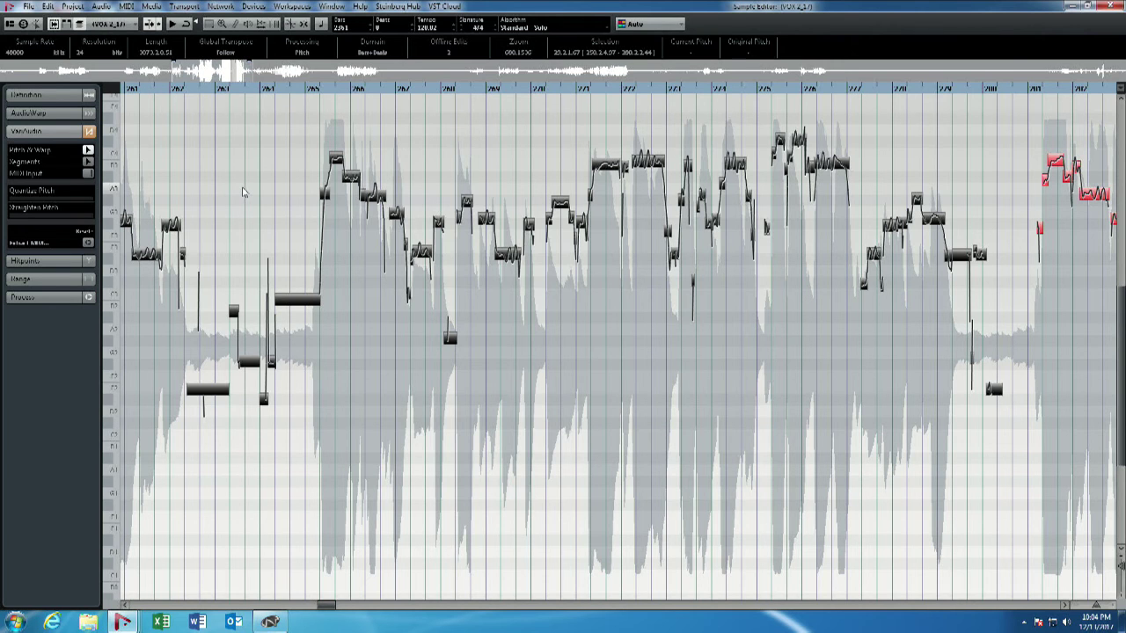
pyautogui.press('g')
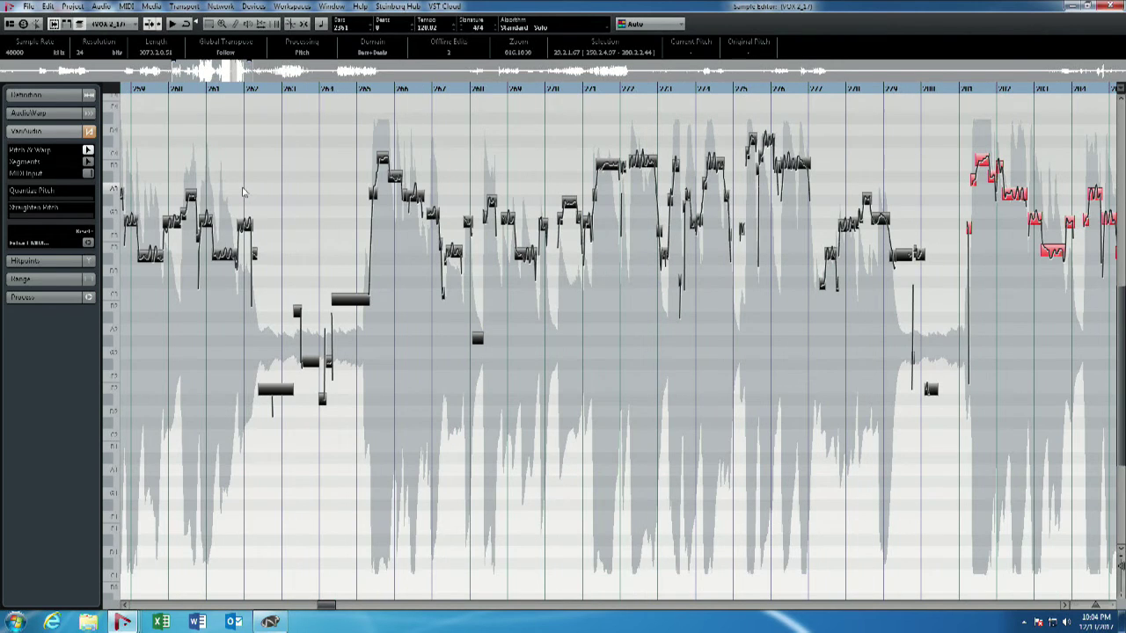
pyautogui.press('g')
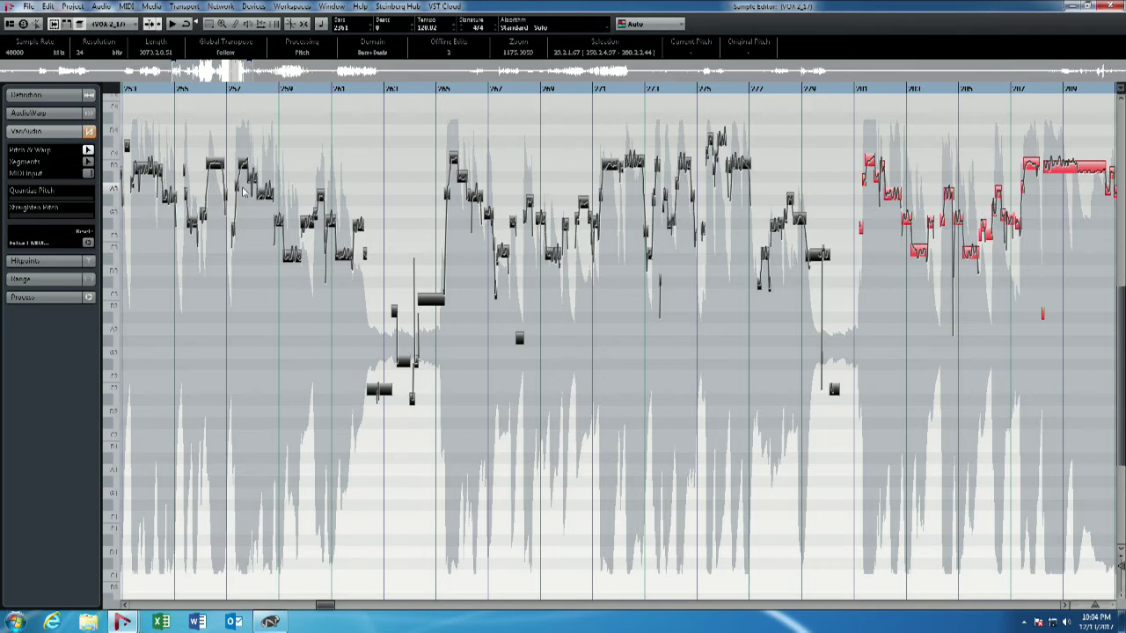
pyautogui.press('g')
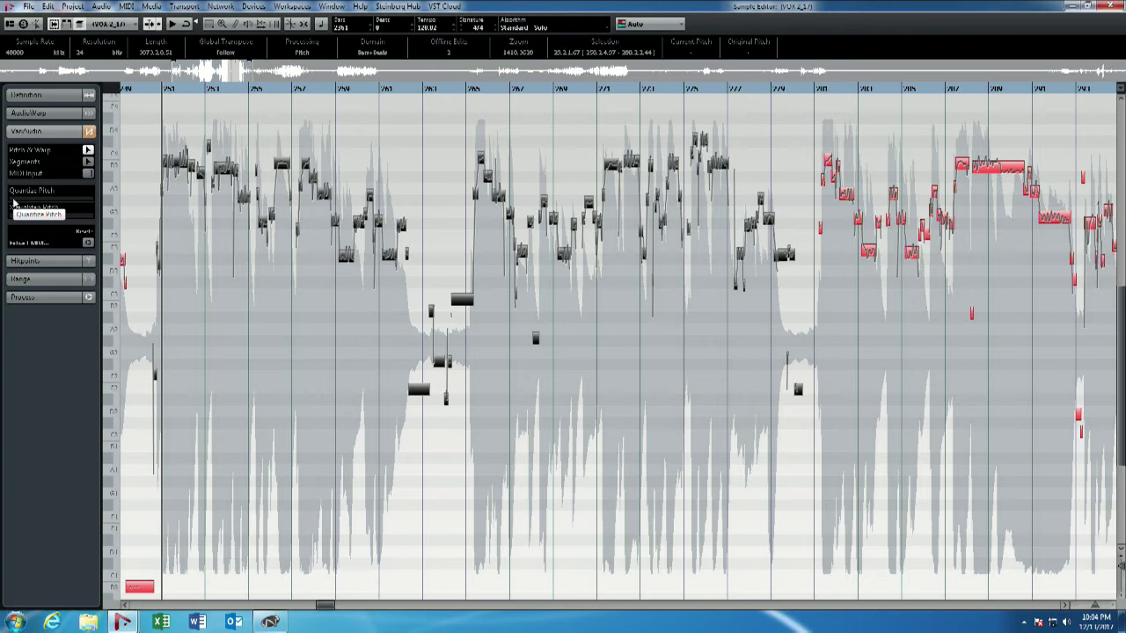
pyautogui.moveTo(15, 202); pyautogui.dragTo(94, 204)
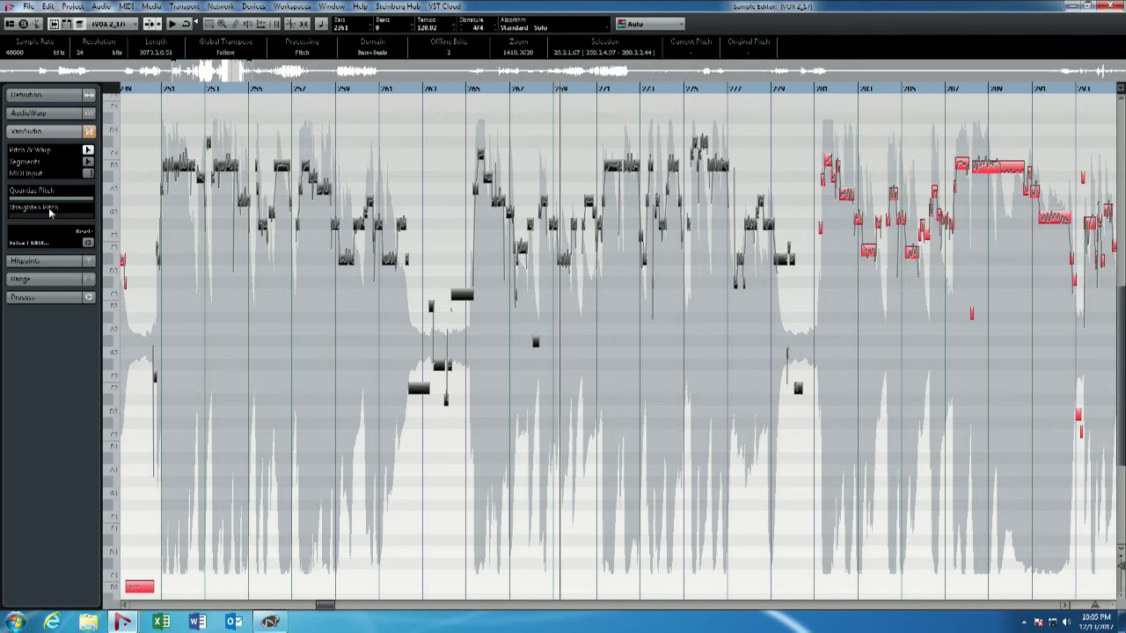
pyautogui.moveTo(43, 202); pyautogui.dragTo(2, 204)
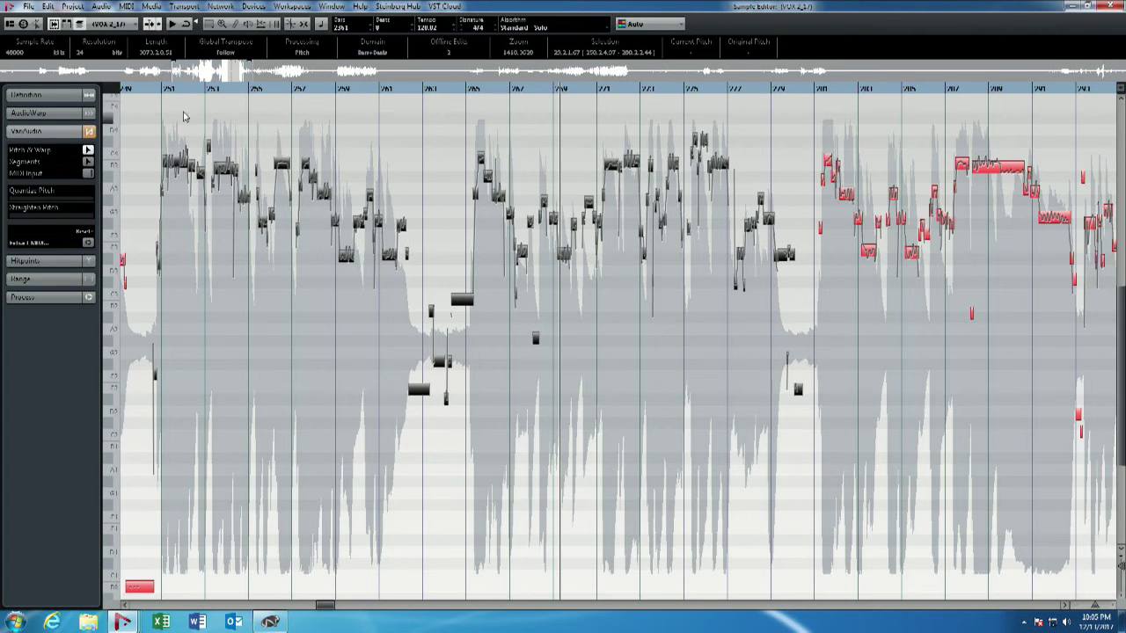
# Step: Select only the notes of the phrase between bars 251 and 262, and play it from just before bar 251
pyautogui.hotkey('ctrl', 'a')
pyautogui.moveTo(150, 125); pyautogui.dragTo(426, 280)
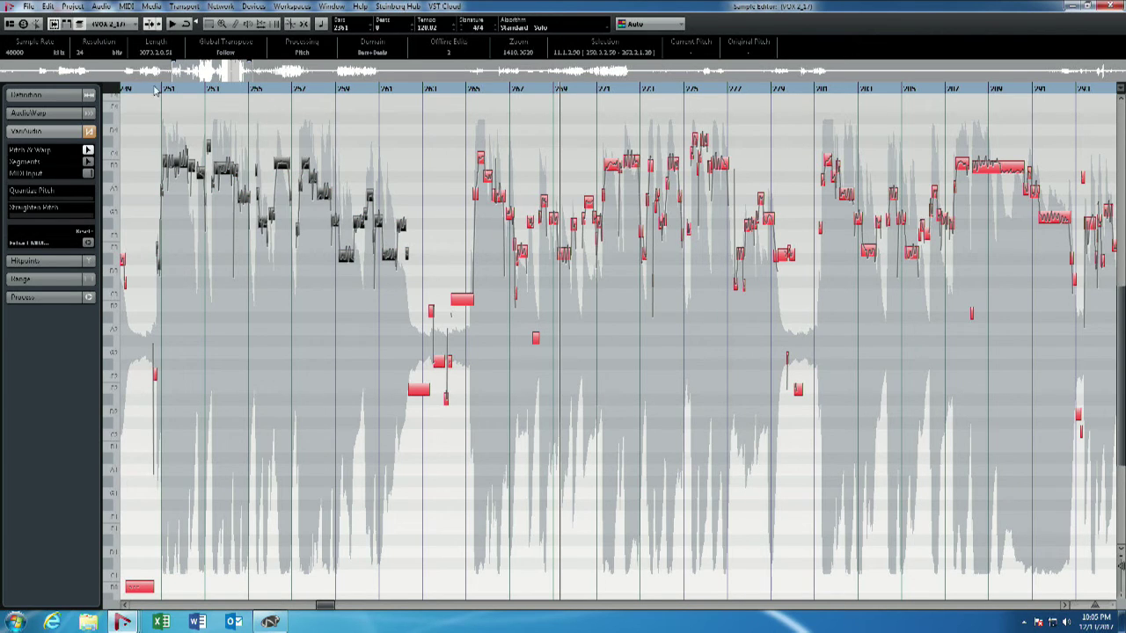
pyautogui.click(156, 92)
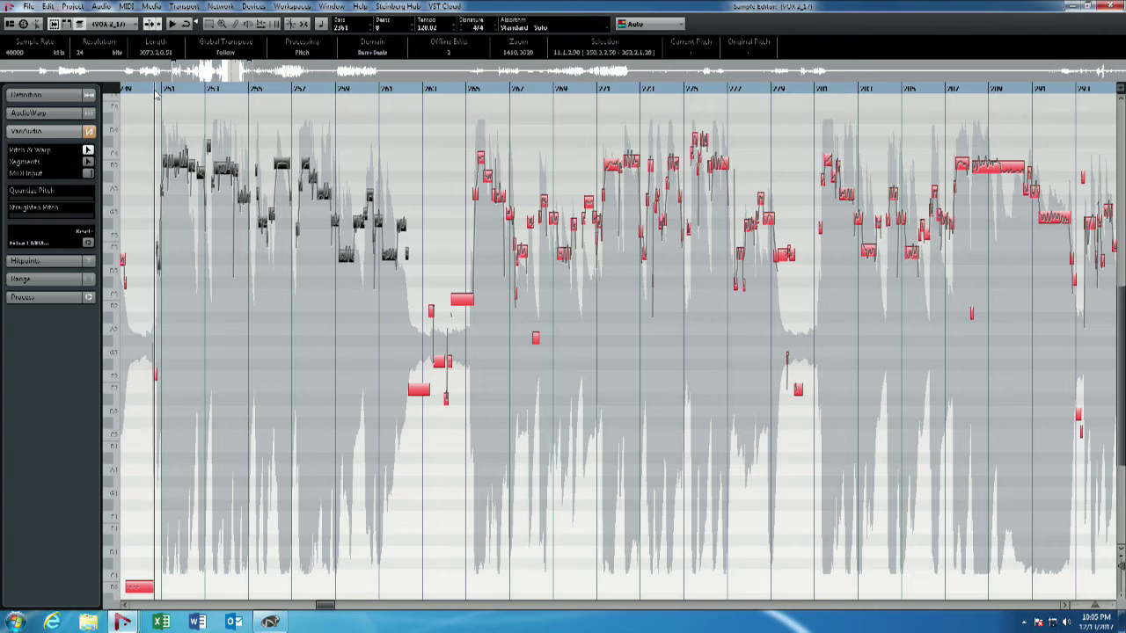
pyautogui.press('space')
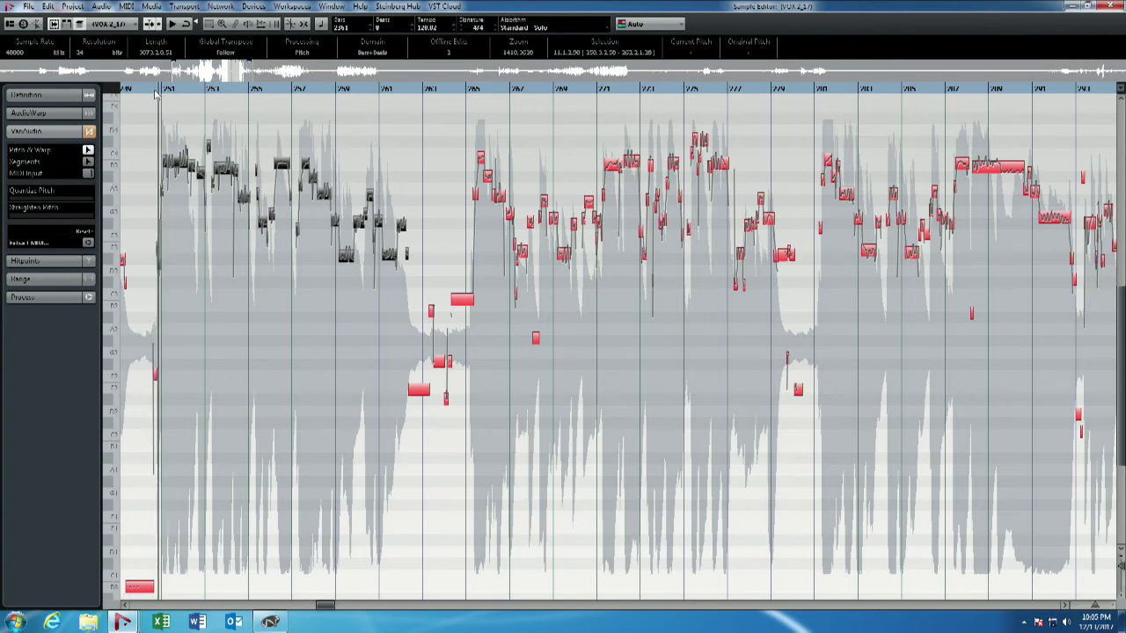
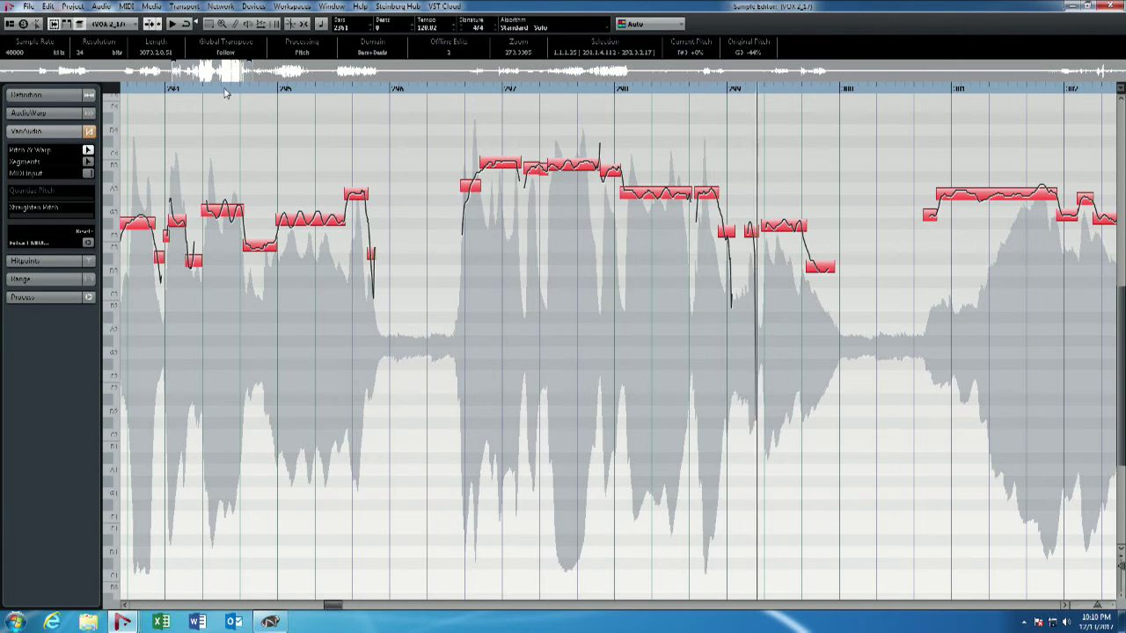
# Step: Fully quantize the pitch of the phrase between bars 296 and 300, and replay it from after bar 296
pyautogui.press('space')
pyautogui.moveTo(432, 129); pyautogui.dragTo(855, 307)
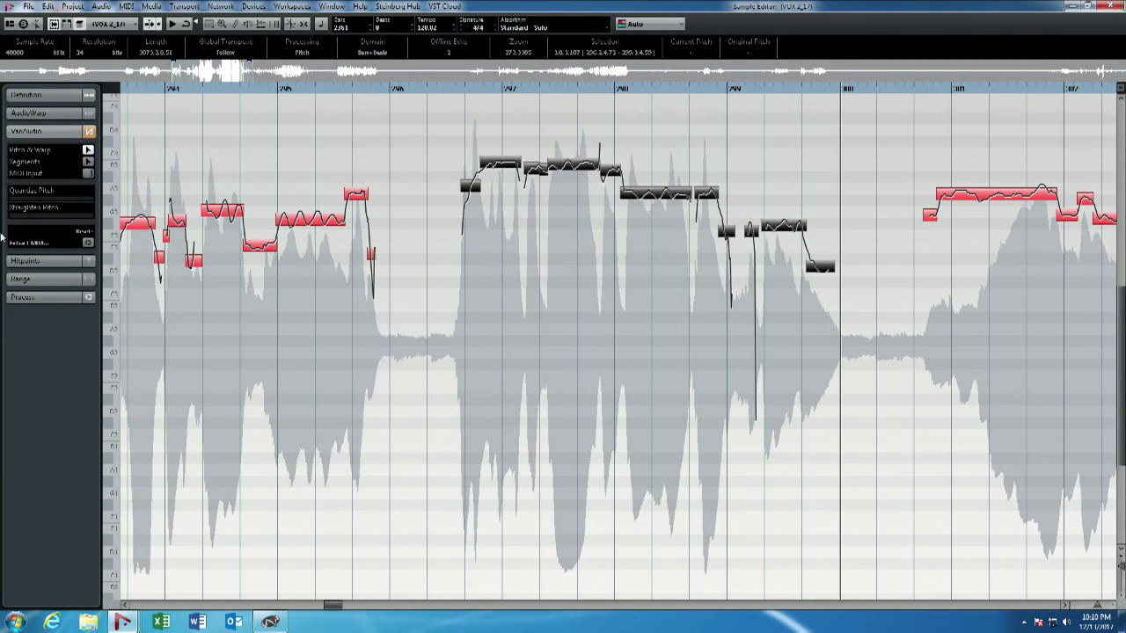
pyautogui.moveTo(25, 205); pyautogui.dragTo(104, 211)
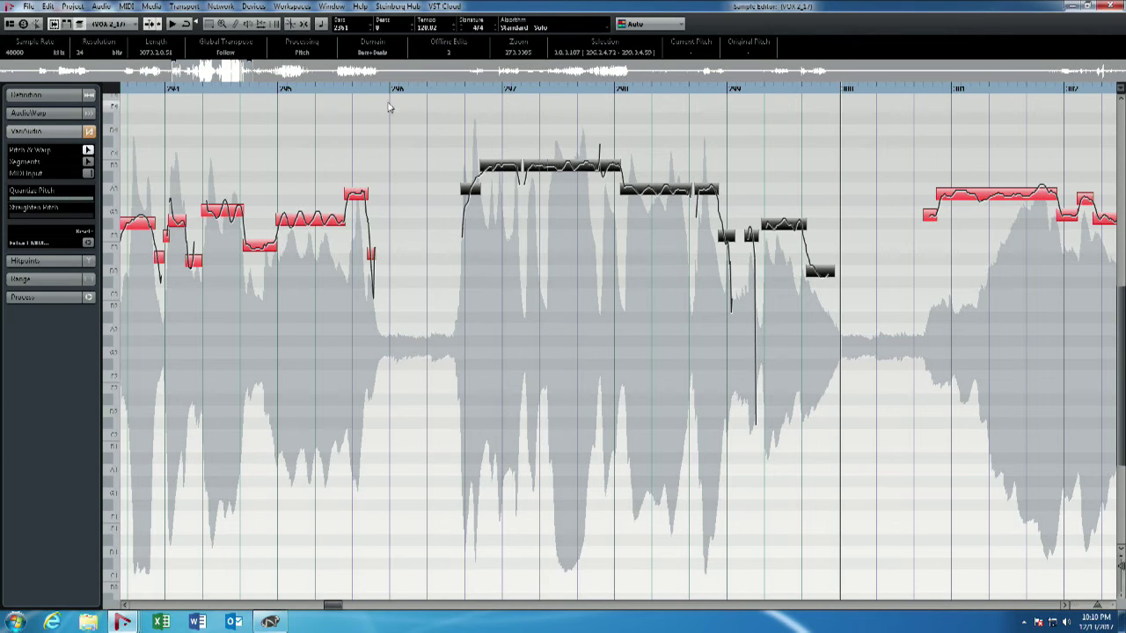
pyautogui.click(443, 91)
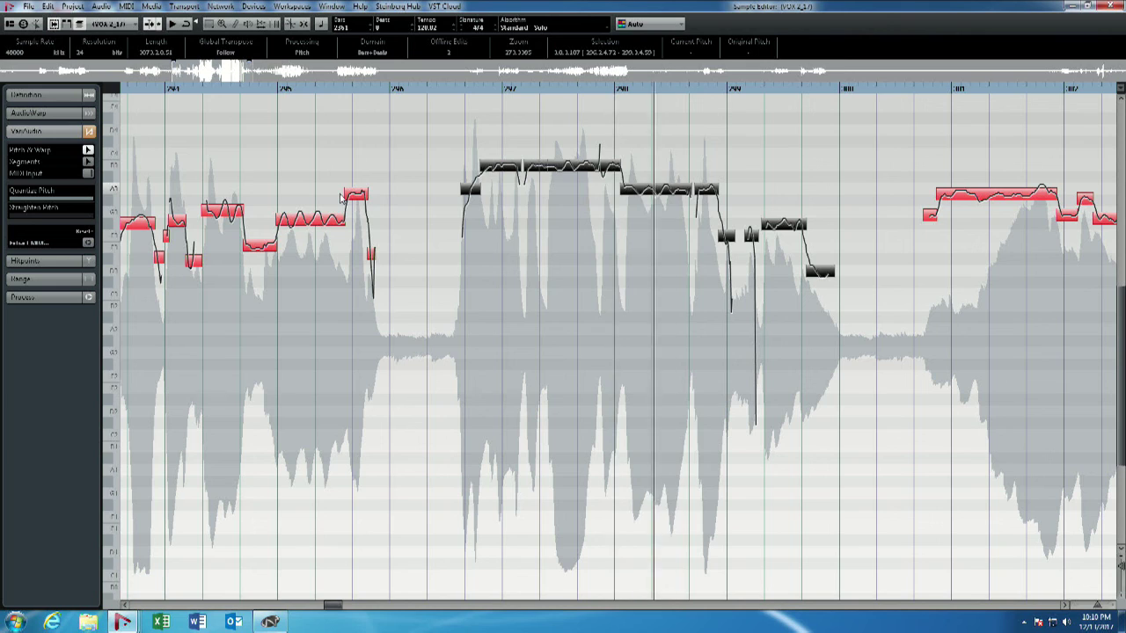
pyautogui.press('space')
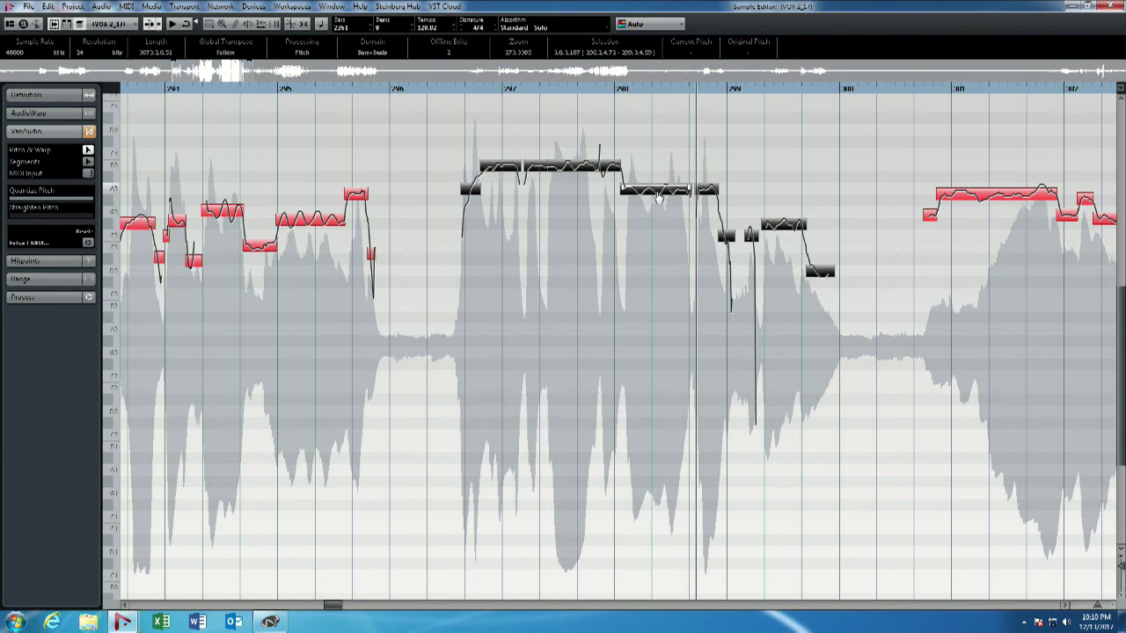
# Step: Lower the two A3 notes between bars 298 and 299 to G#3, and replay the phrase from after bar 296
pyautogui.click(656, 194)
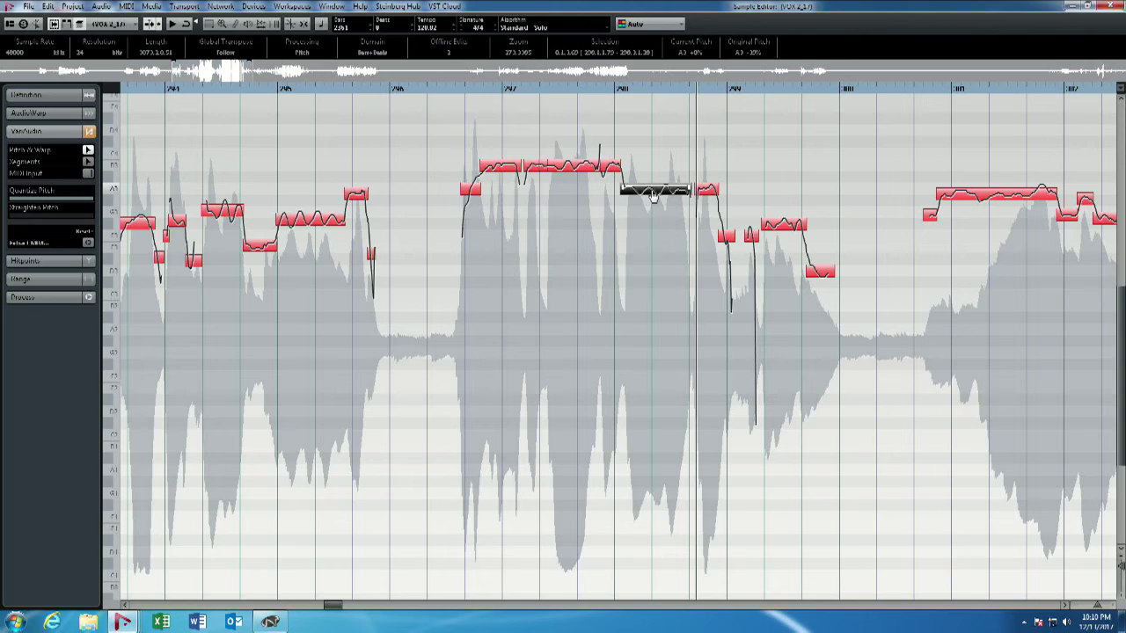
pyautogui.moveTo(653, 195); pyautogui.dragTo(652, 206)
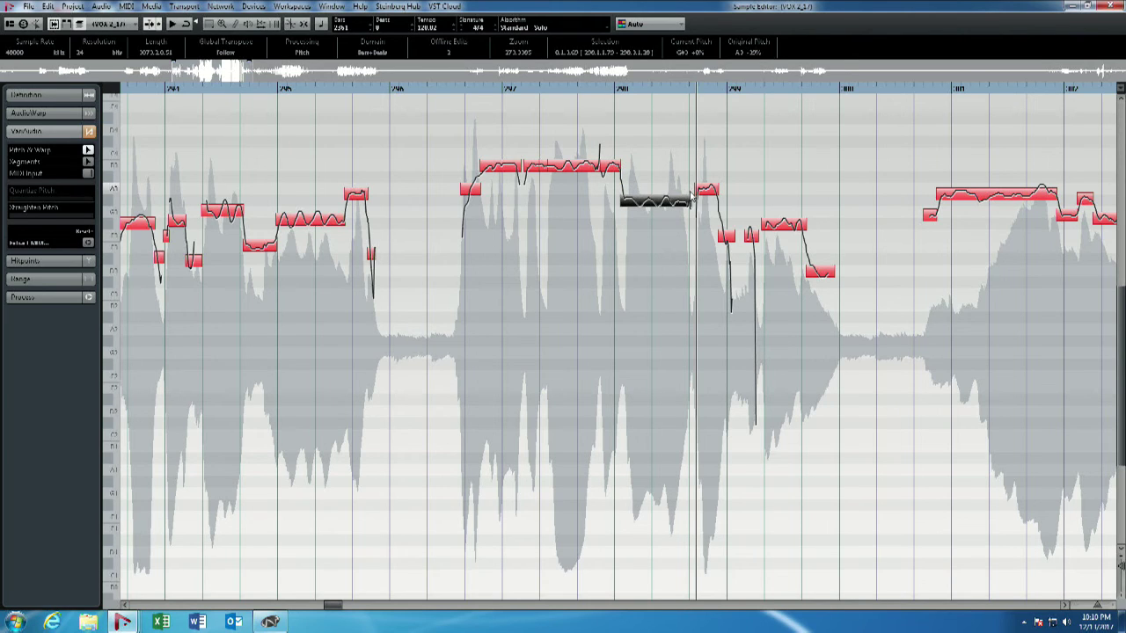
pyautogui.moveTo(709, 193); pyautogui.dragTo(709, 202)
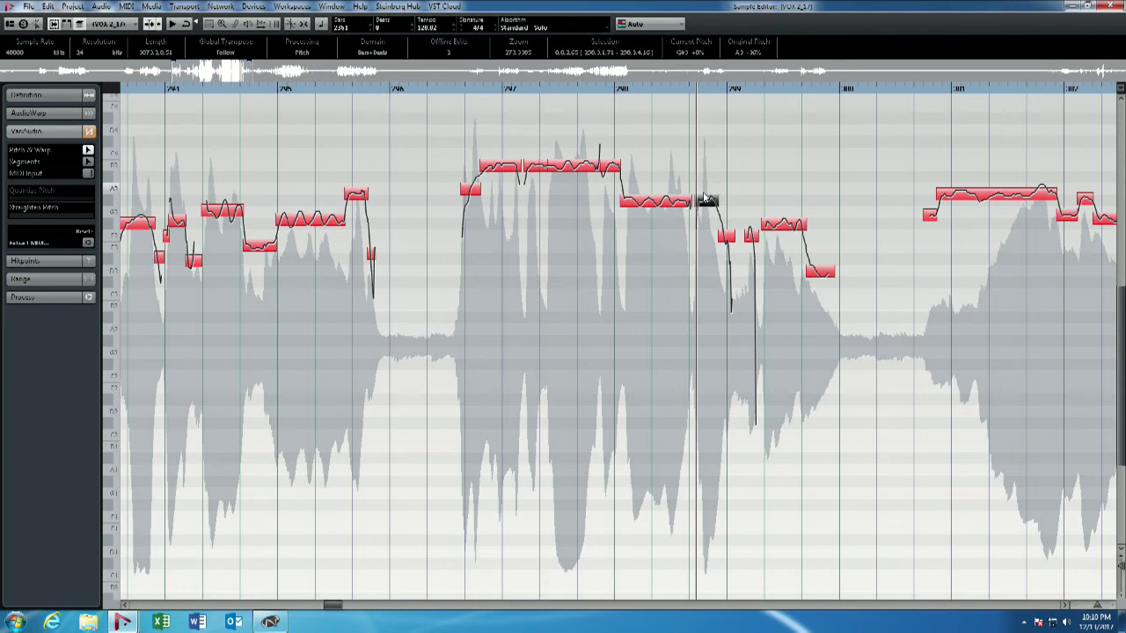
pyautogui.click(438, 86)
pyautogui.press('space')
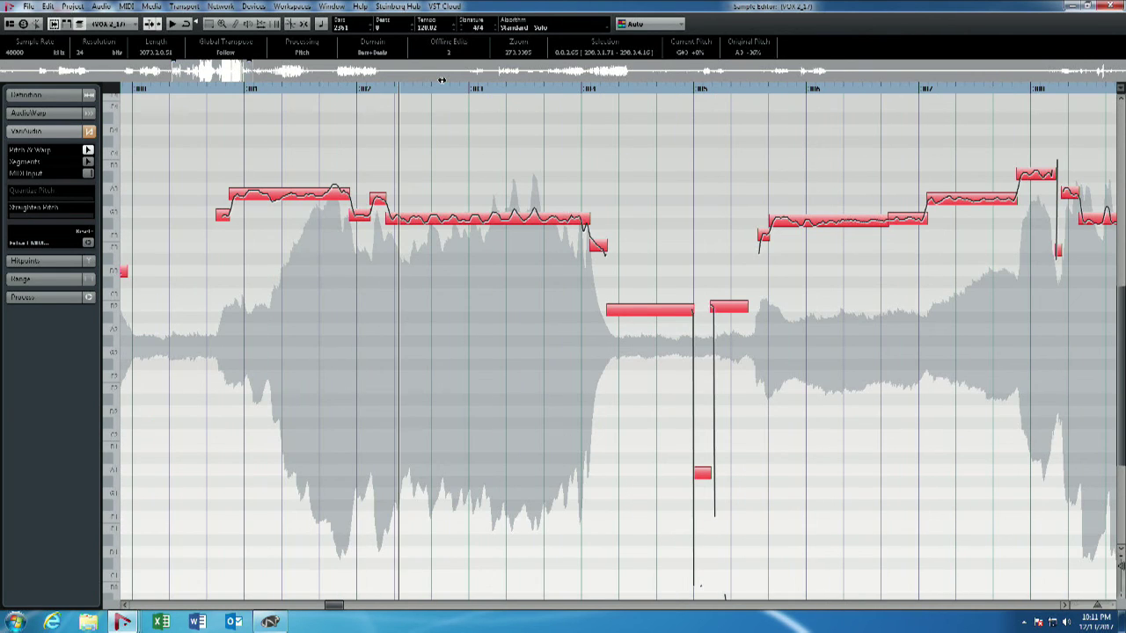
# Step: Fully quantize the pitch of the phrase between bars 300 and 304, and replay it from after bar 300
pyautogui.press('KP_Subtract')
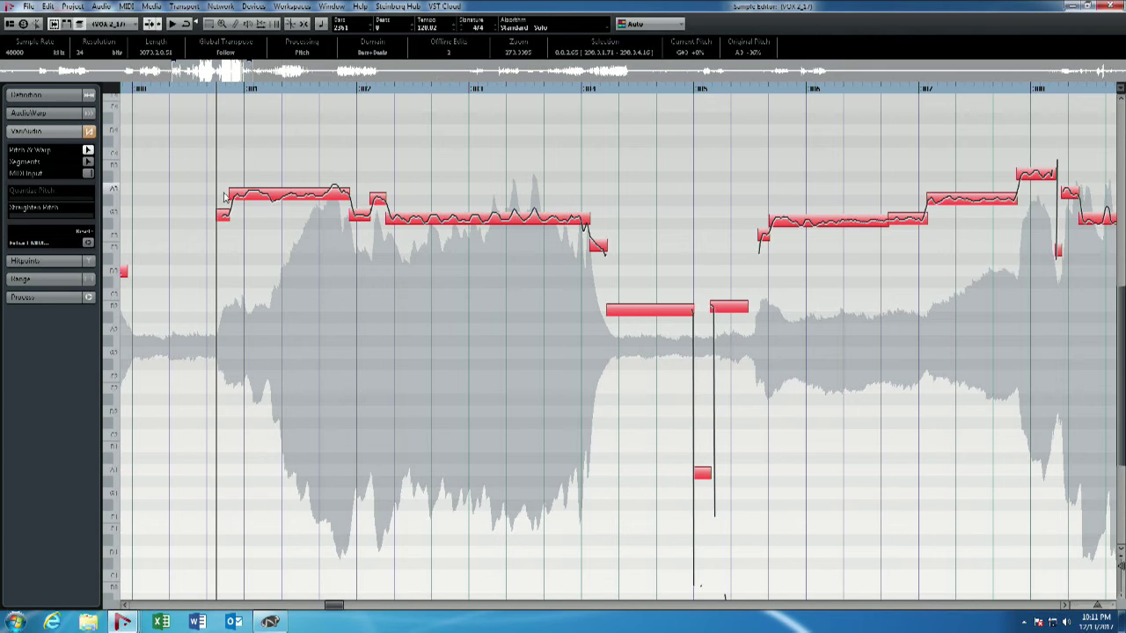
pyautogui.moveTo(209, 164); pyautogui.dragTo(600, 255)
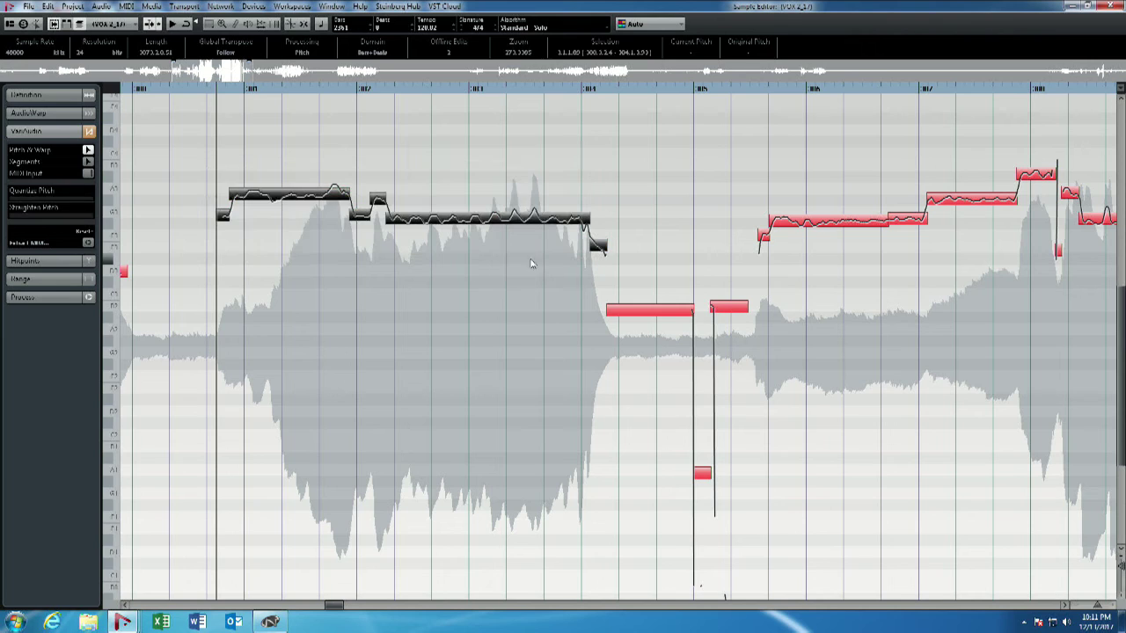
pyautogui.moveTo(32, 201); pyautogui.dragTo(104, 204)
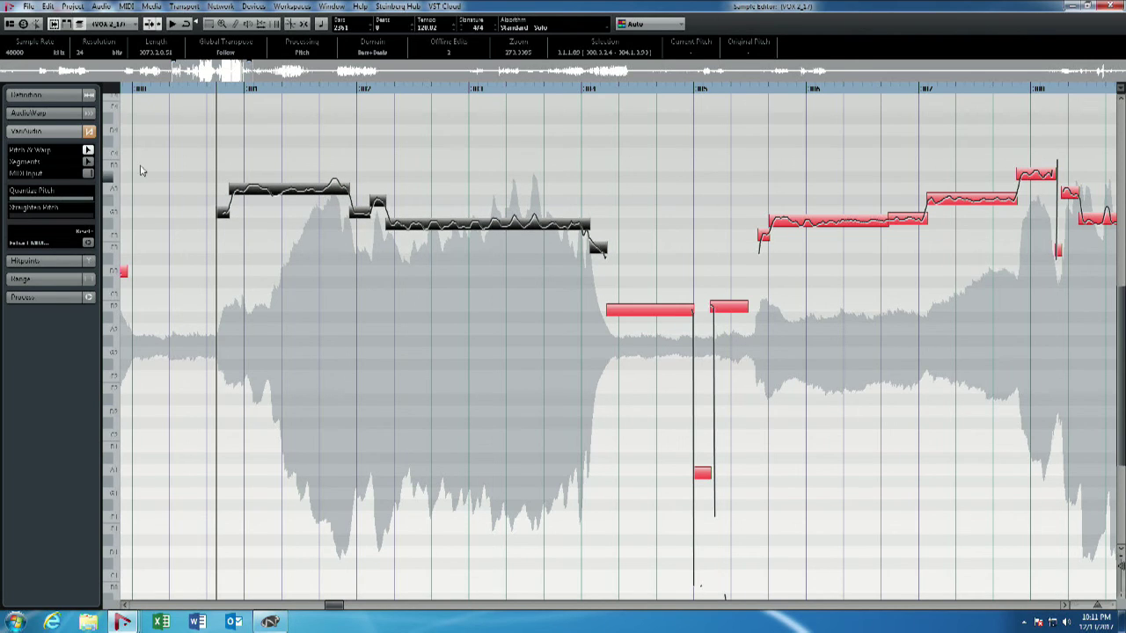
pyautogui.moveTo(217, 96); pyautogui.dragTo(202, 97)
pyautogui.press('space')
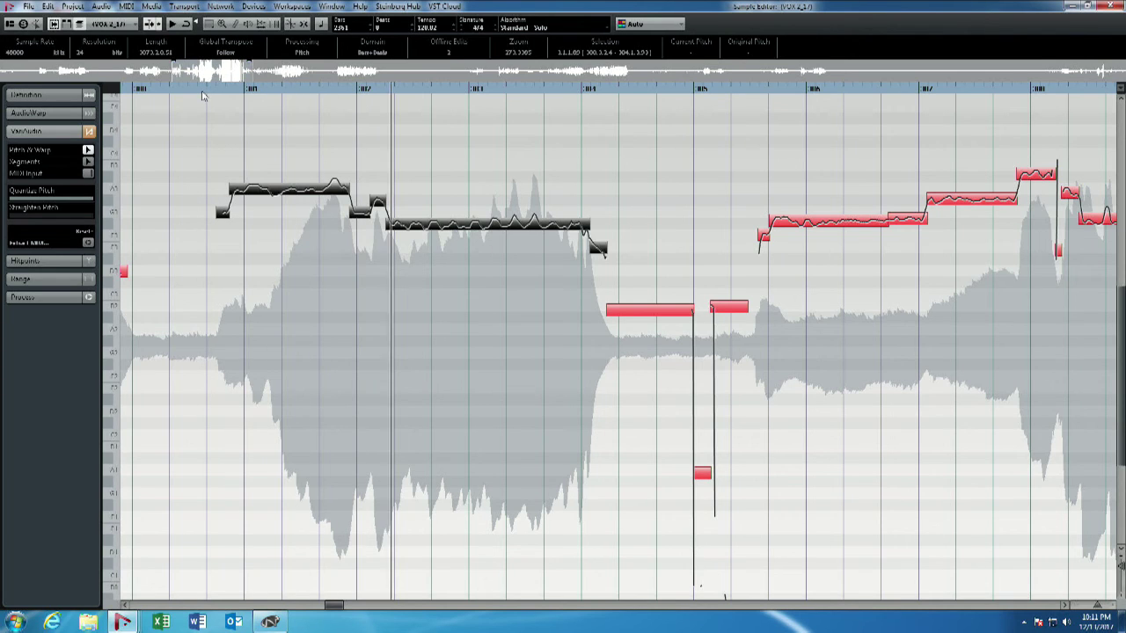
pyautogui.press('space')
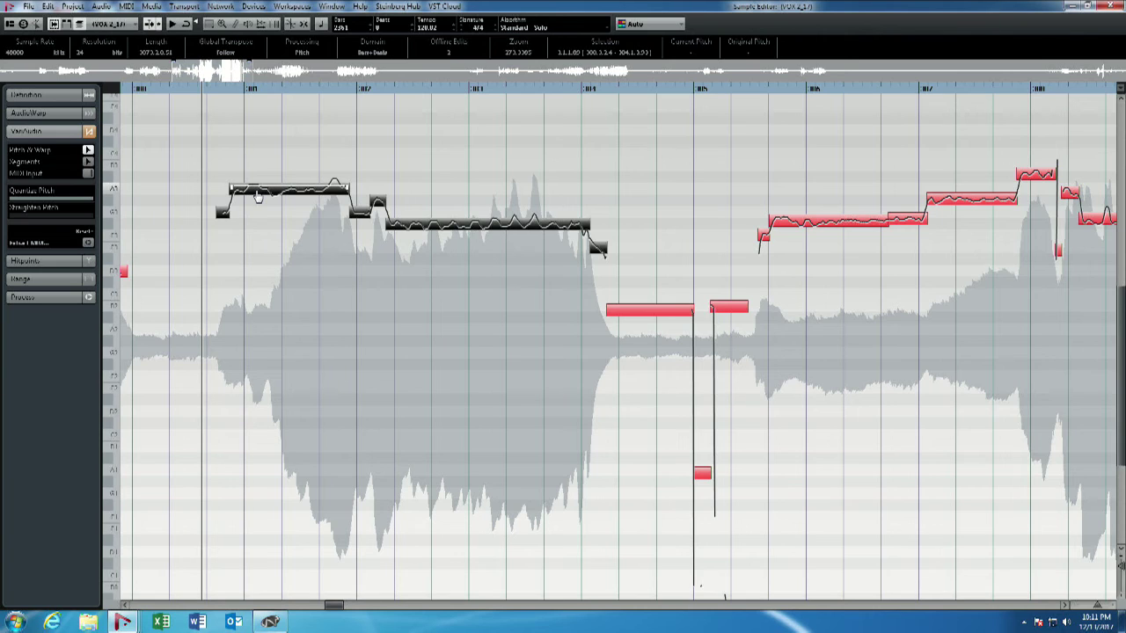
# Step: Lower the long A3 note after bar 301 to G#3 and the short note at bar 302 to F#3, and replay the phrase
pyautogui.click(257, 197)
pyautogui.moveTo(258, 198); pyautogui.dragTo(257, 209)
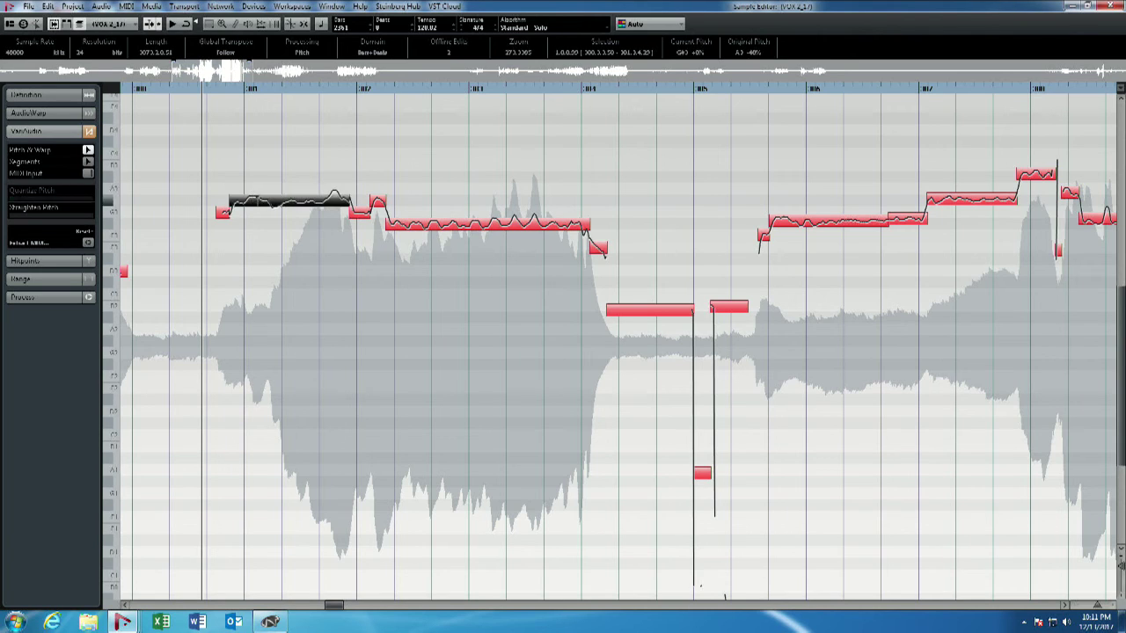
pyautogui.click(359, 220)
pyautogui.moveTo(358, 214); pyautogui.dragTo(358, 222)
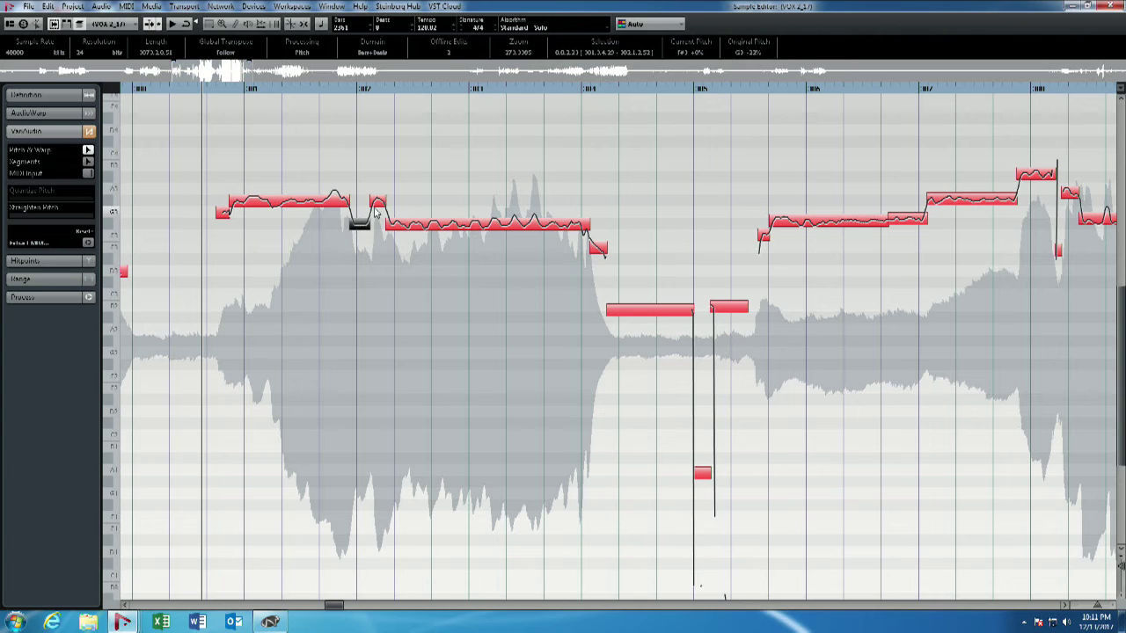
pyautogui.click(192, 89)
pyautogui.press('space')
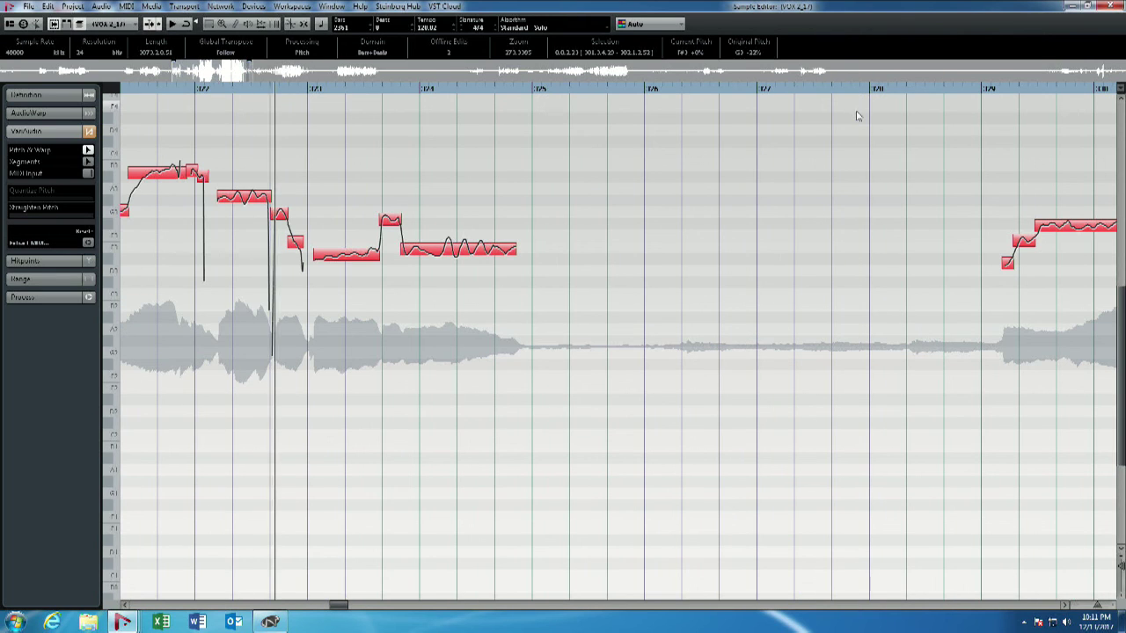
# Step: Fully quantize the pitch of the phrase between bars 321 and 325, and replay it from bar 321
pyautogui.press('space')
pyautogui.click(551, 149)
pyautogui.moveTo(549, 150); pyautogui.dragTo(338, 287)
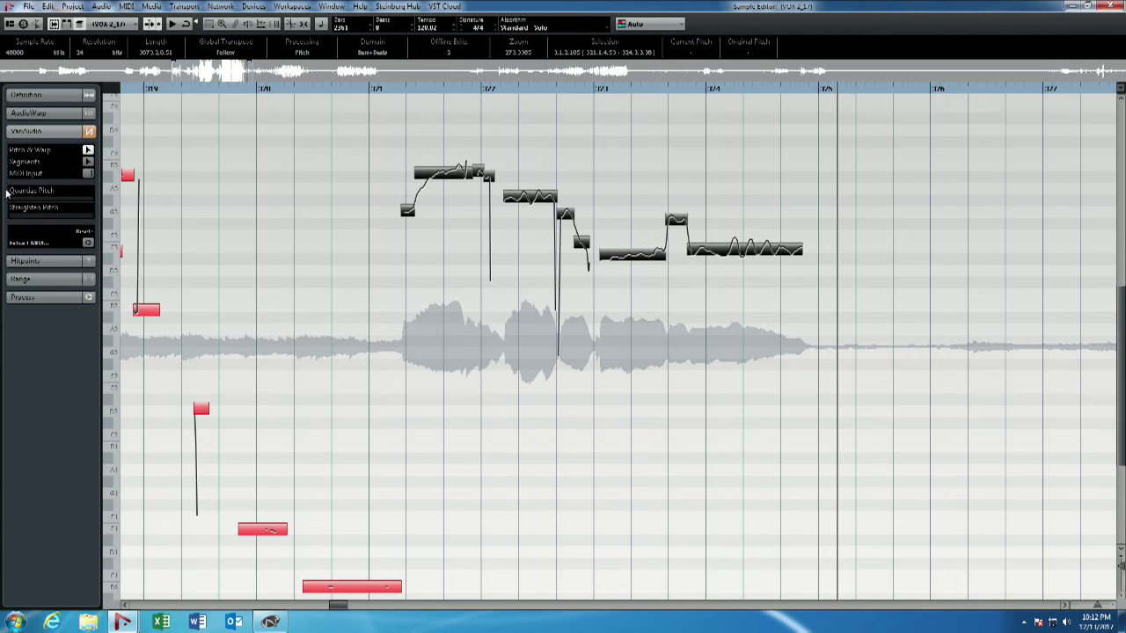
pyautogui.moveTo(17, 202); pyautogui.dragTo(94, 209)
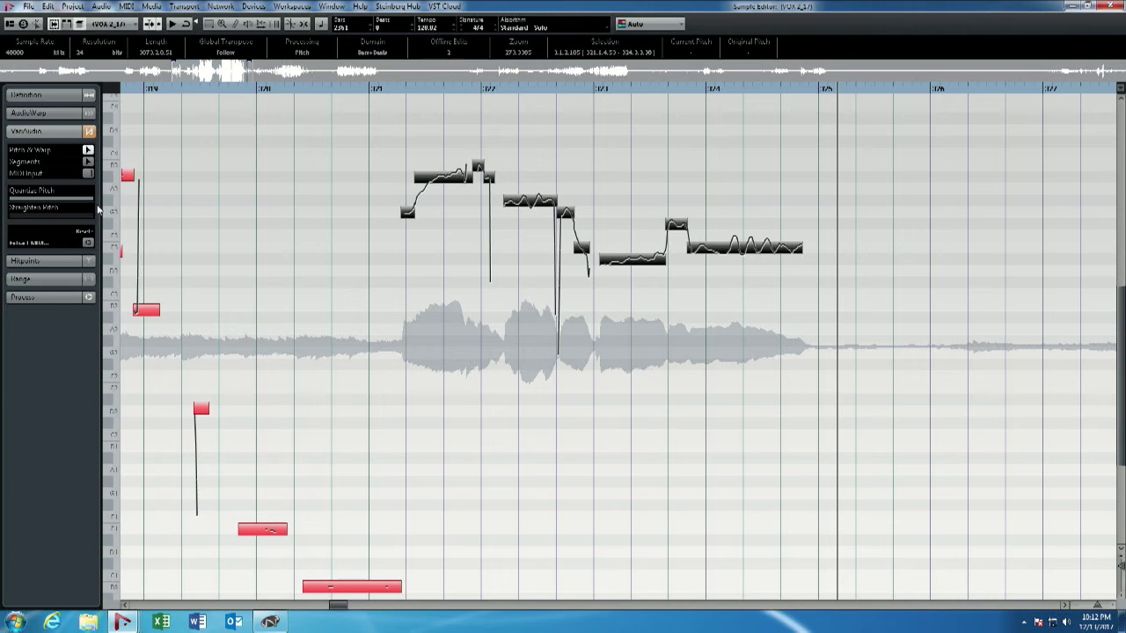
pyautogui.click(373, 91)
pyautogui.press('space')
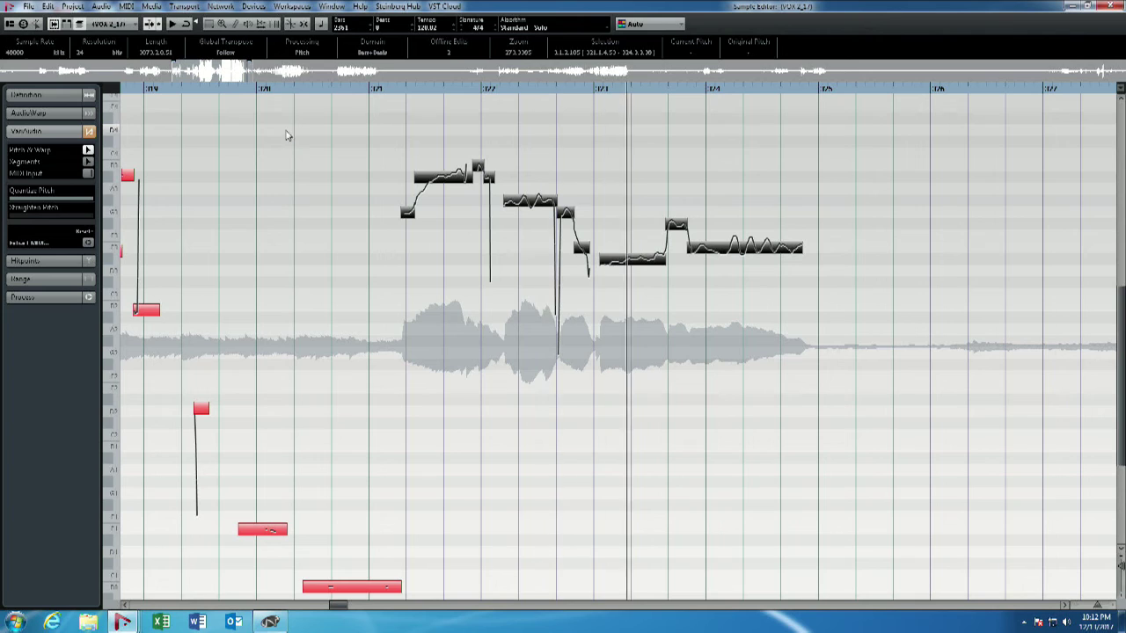
pyautogui.press('space')
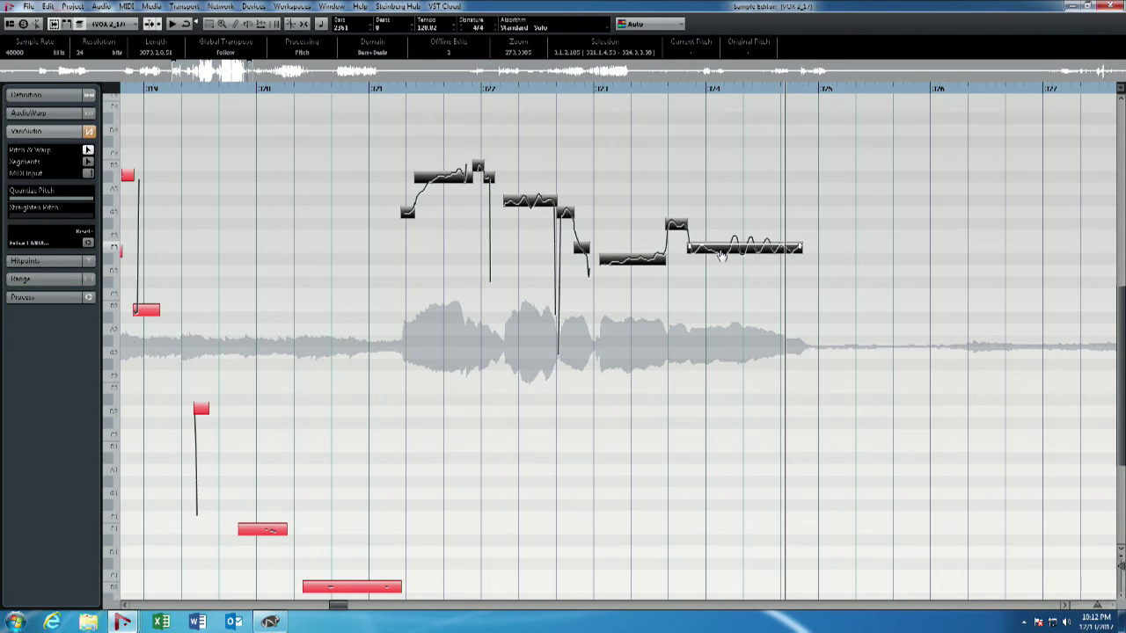
# Step: Lower the long last note of the phrase, around bar 324, to D#3, and replay the phrase from bar 321
pyautogui.hotkey('ctrl', 'a')
pyautogui.moveTo(719, 255); pyautogui.dragTo(718, 266)
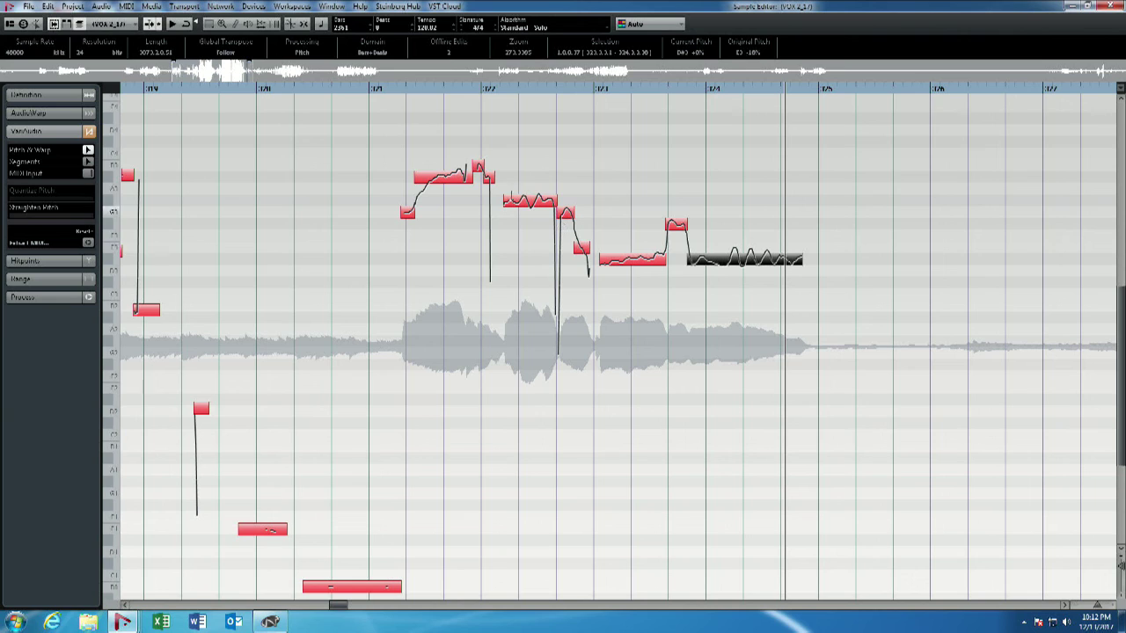
pyautogui.click(373, 93)
pyautogui.press('space')
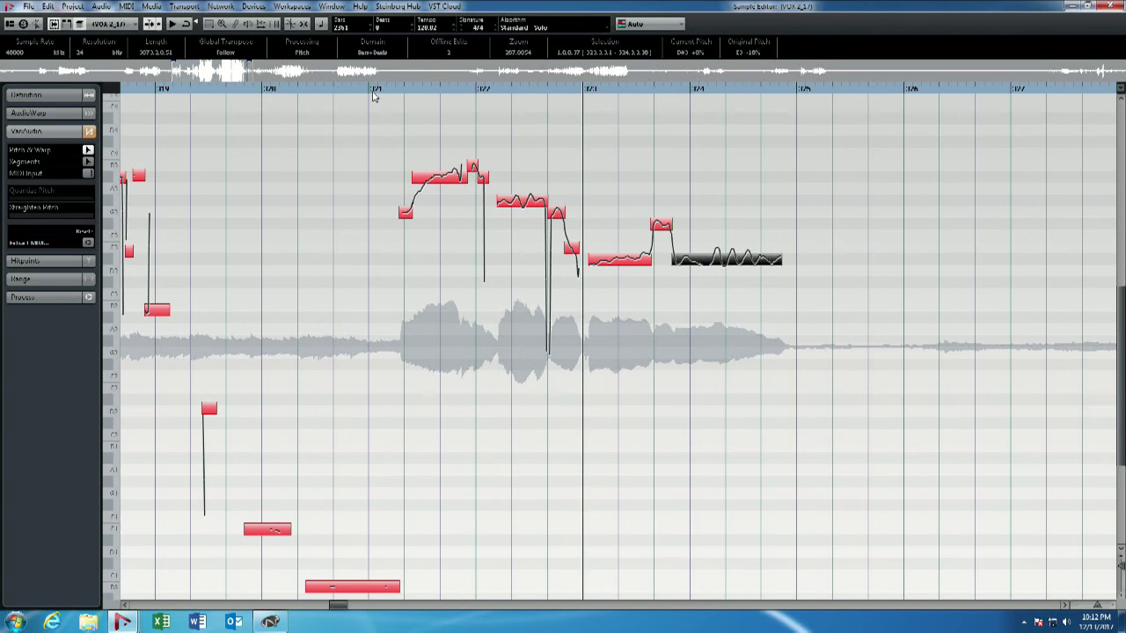
# Step: Lower the short G3 note between bars 322 and 323 to F#3, and replay from bar 321
pyautogui.click(559, 218)
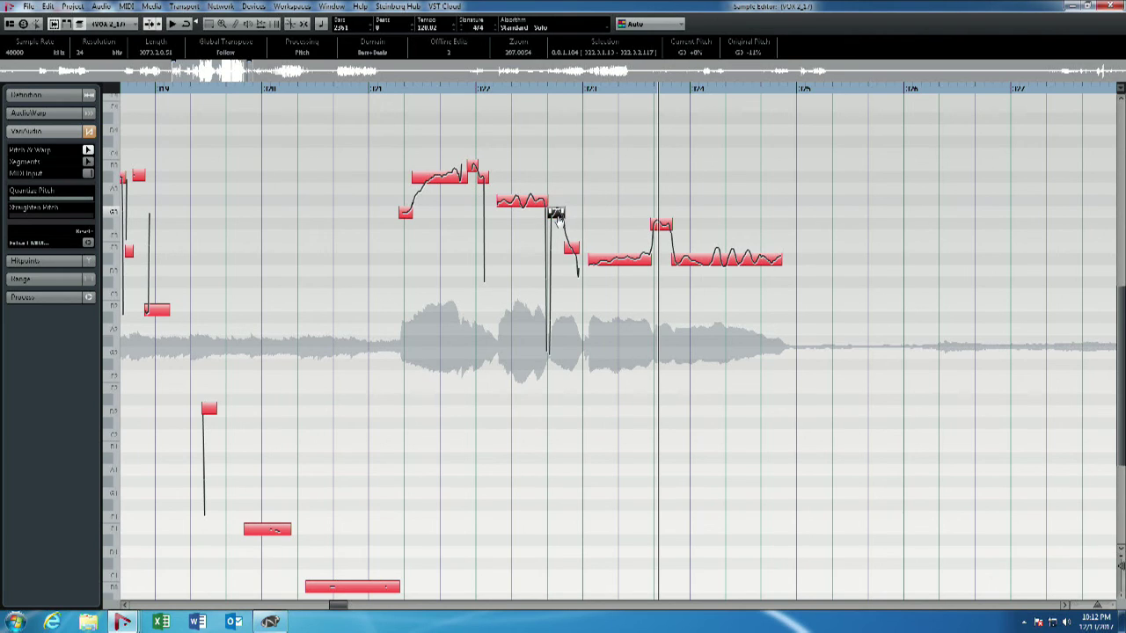
pyautogui.moveTo(555, 218); pyautogui.dragTo(555, 228)
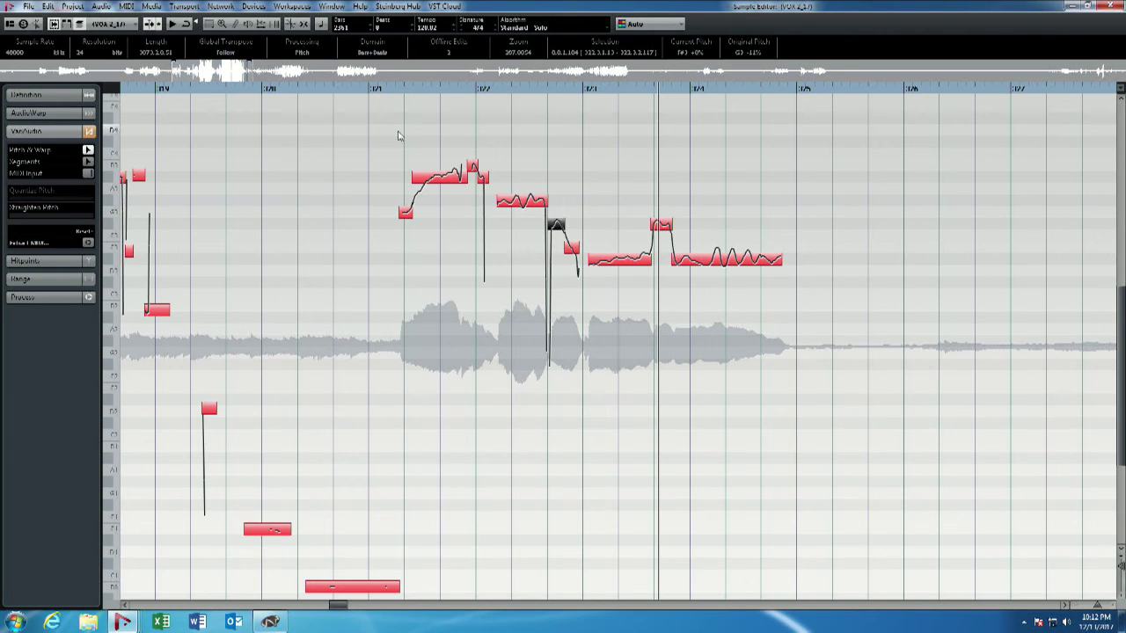
pyautogui.click(381, 95)
pyautogui.press('space')
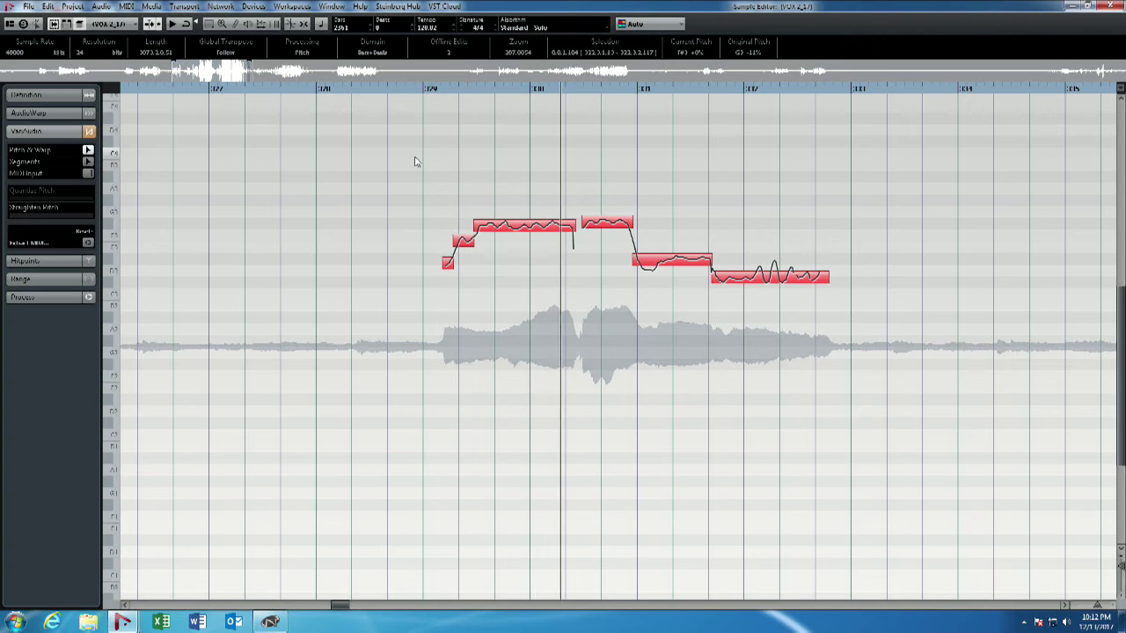
# Step: Fully quantize the pitch of the phrase between bars 329 and 333, and replay it repeatedly from just before bar 329
pyautogui.moveTo(413, 168); pyautogui.dragTo(747, 291)
pyautogui.moveTo(64, 205); pyautogui.dragTo(99, 206)
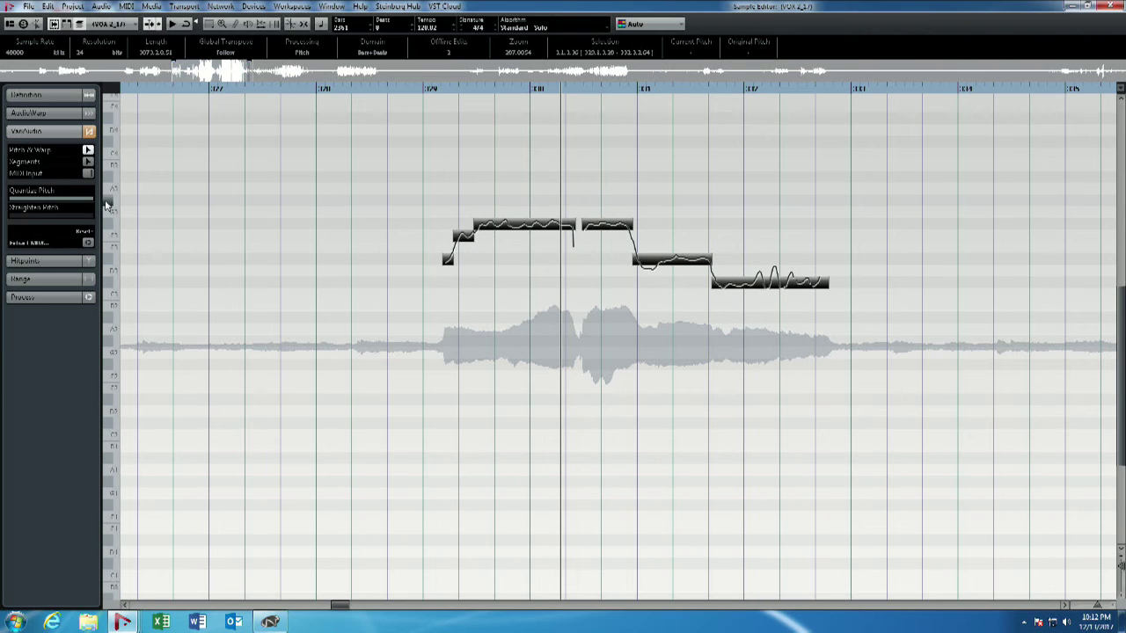
pyautogui.click(406, 93)
pyautogui.press('space')
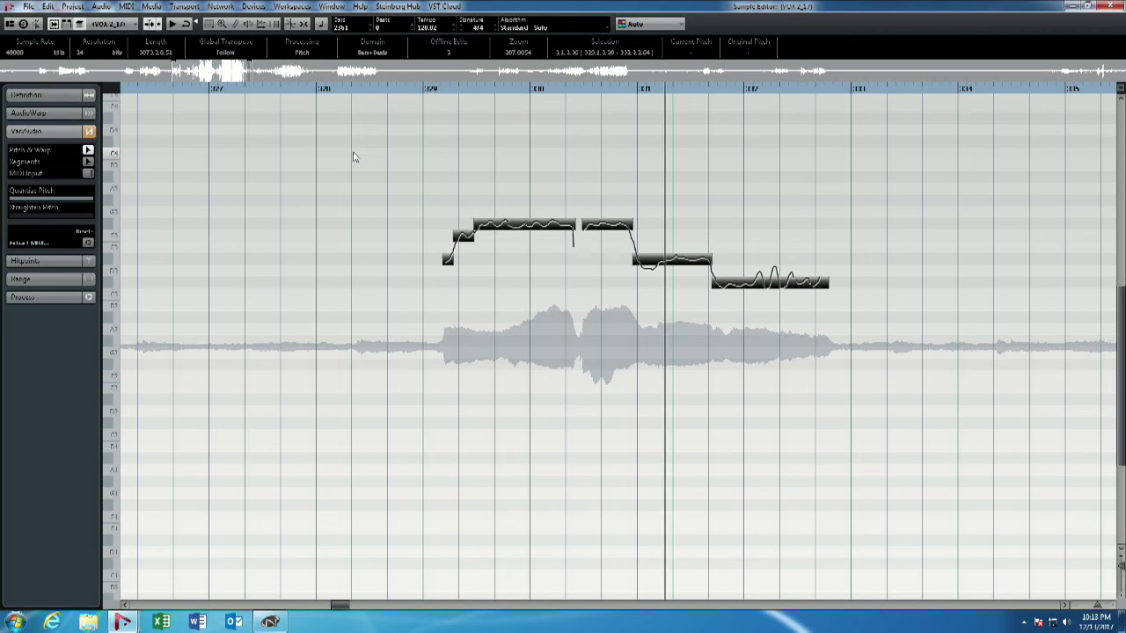
pyautogui.press('space')
pyautogui.click(412, 91)
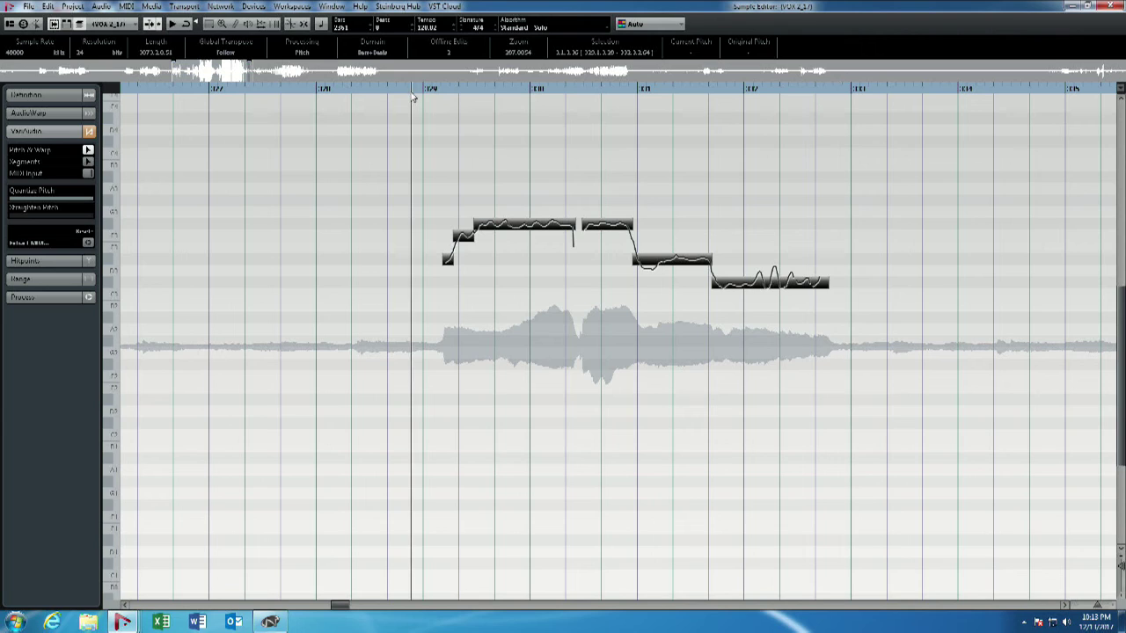
pyautogui.press('space')
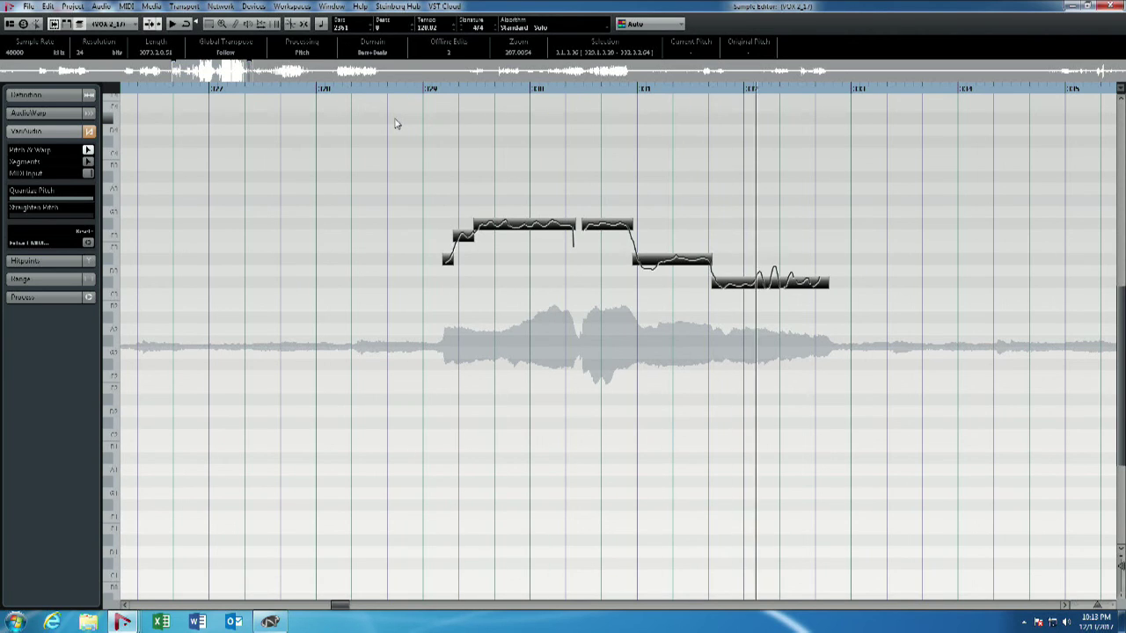
pyautogui.click(406, 92)
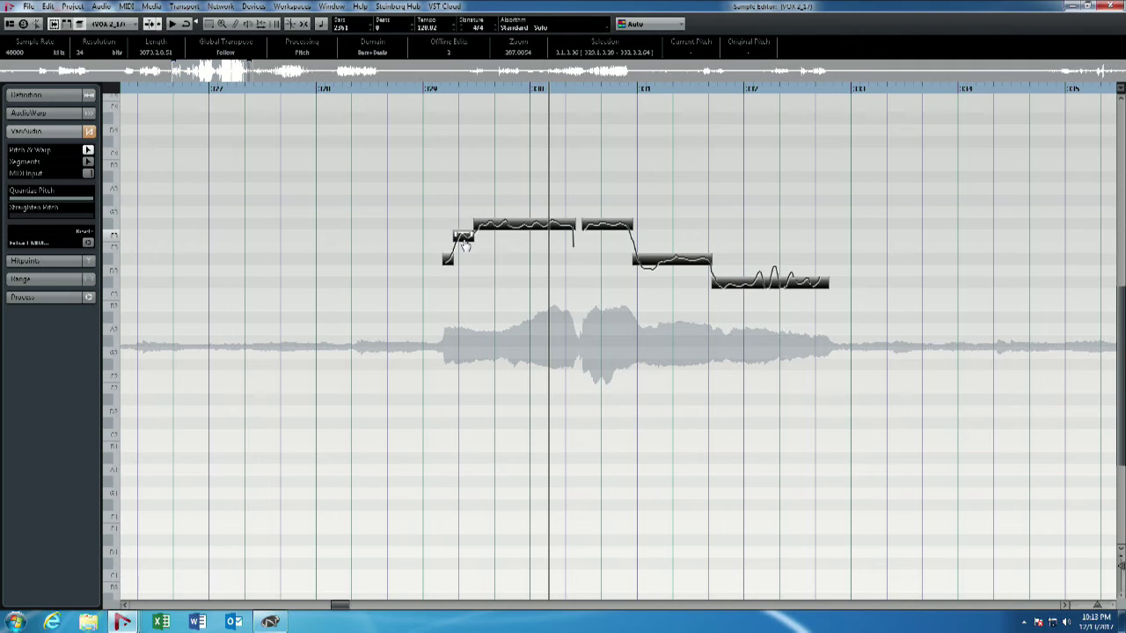
# Step: Raise the short second note after bar 329 to F#3, and play from just before bar 329 to the event's end section
pyautogui.hotkey('ctrl', 'a')
pyautogui.moveTo(459, 239); pyautogui.dragTo(459, 242)
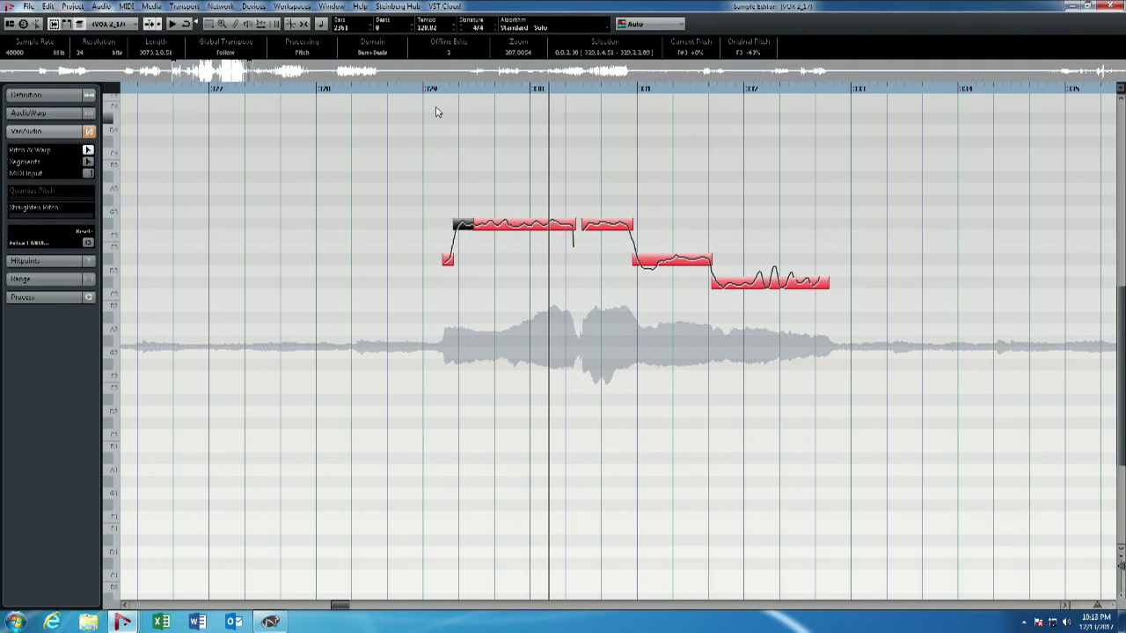
pyautogui.click(409, 93)
pyautogui.press('space')
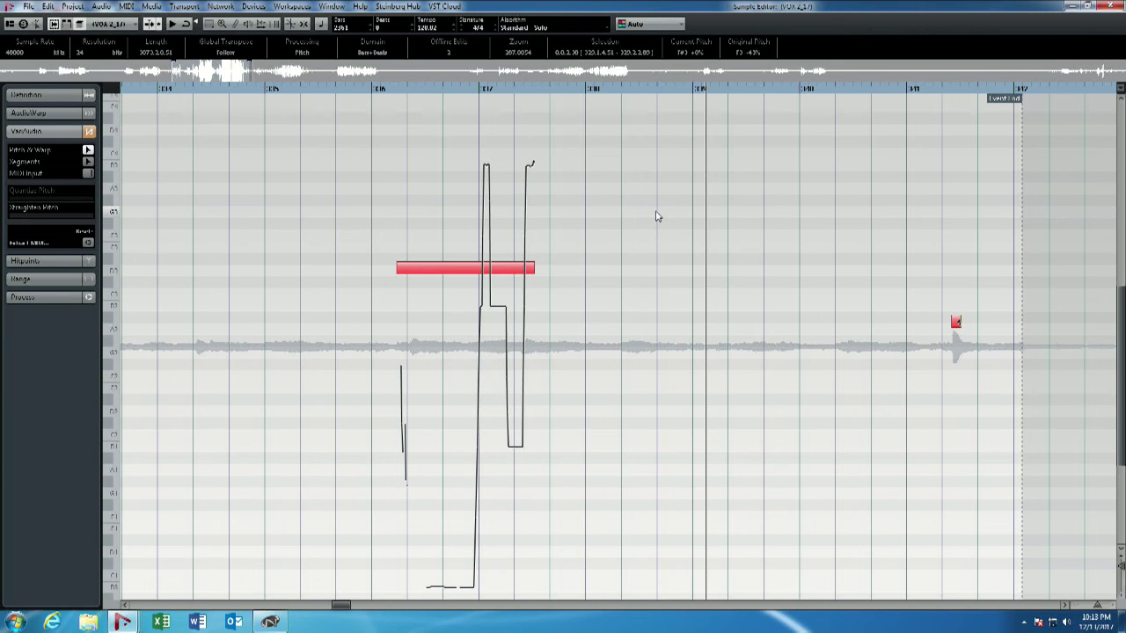
# Step: Show the whole vocal event from start to end, and place the playback position shortly after bar 97
pyautogui.scroll(-6, 655, 217)
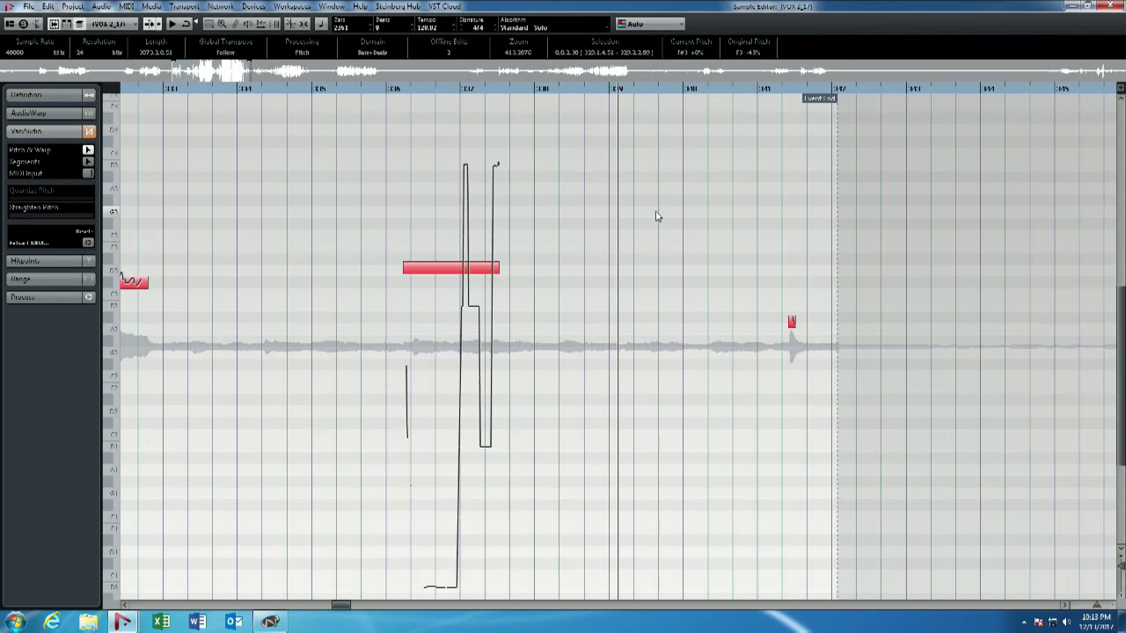
pyautogui.scroll(-1, 655, 216)
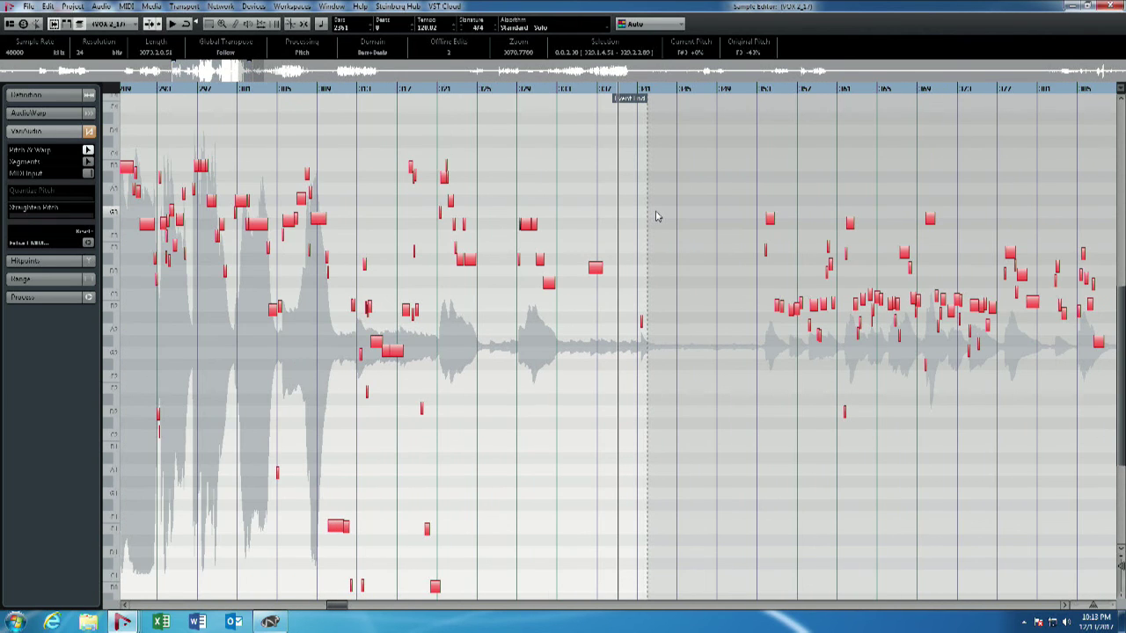
pyautogui.scroll(-7, 655, 216)
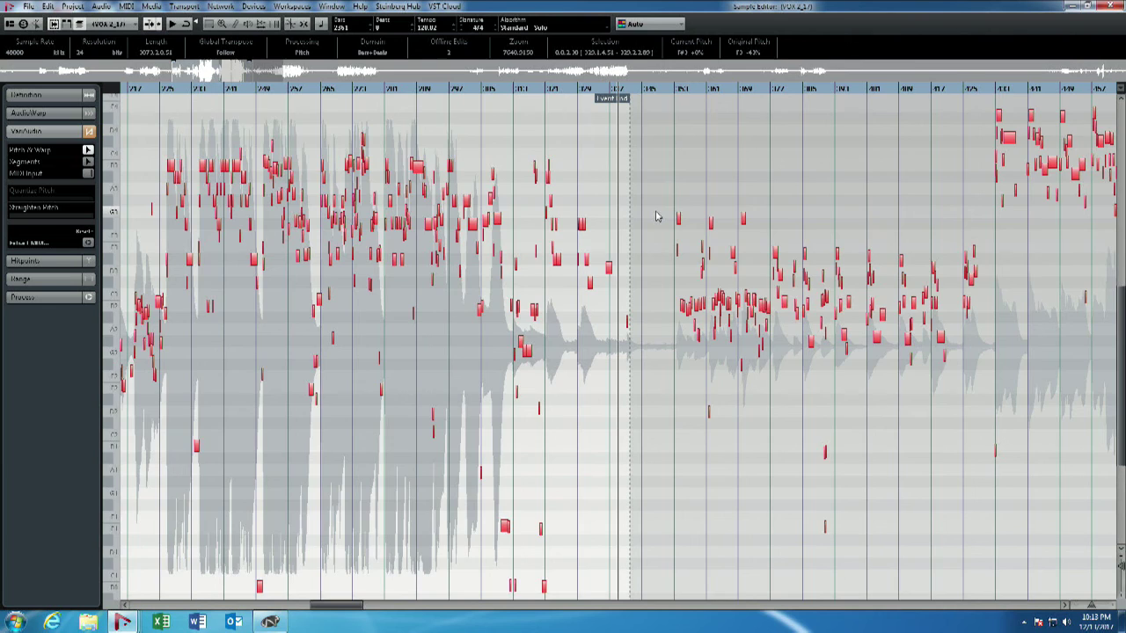
pyautogui.scroll(-3, 656, 217)
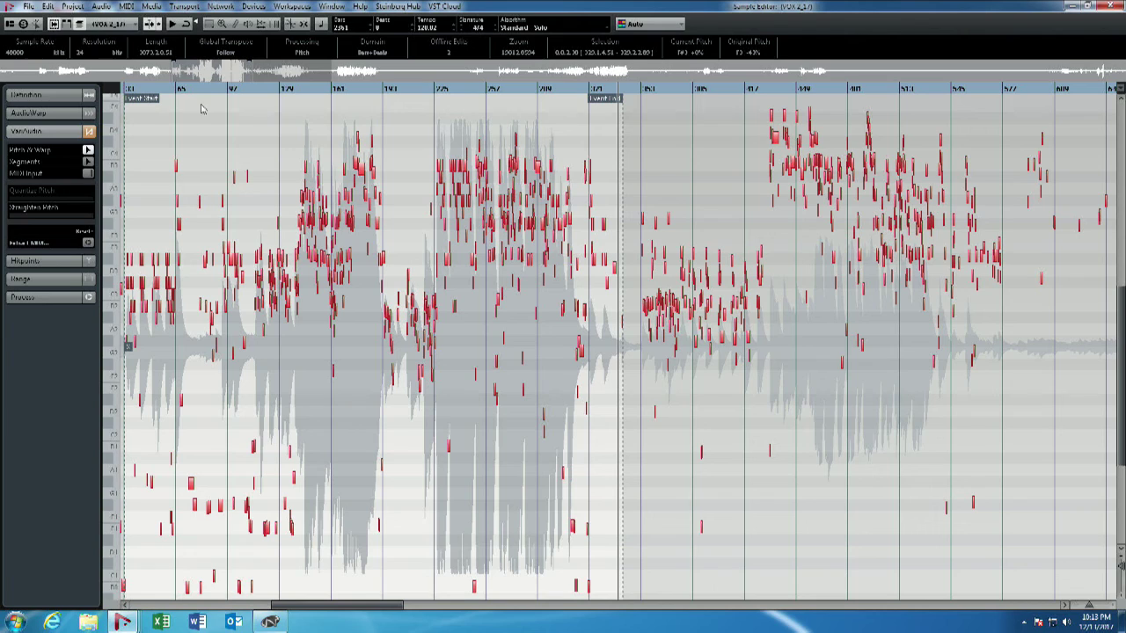
pyautogui.click(238, 95)
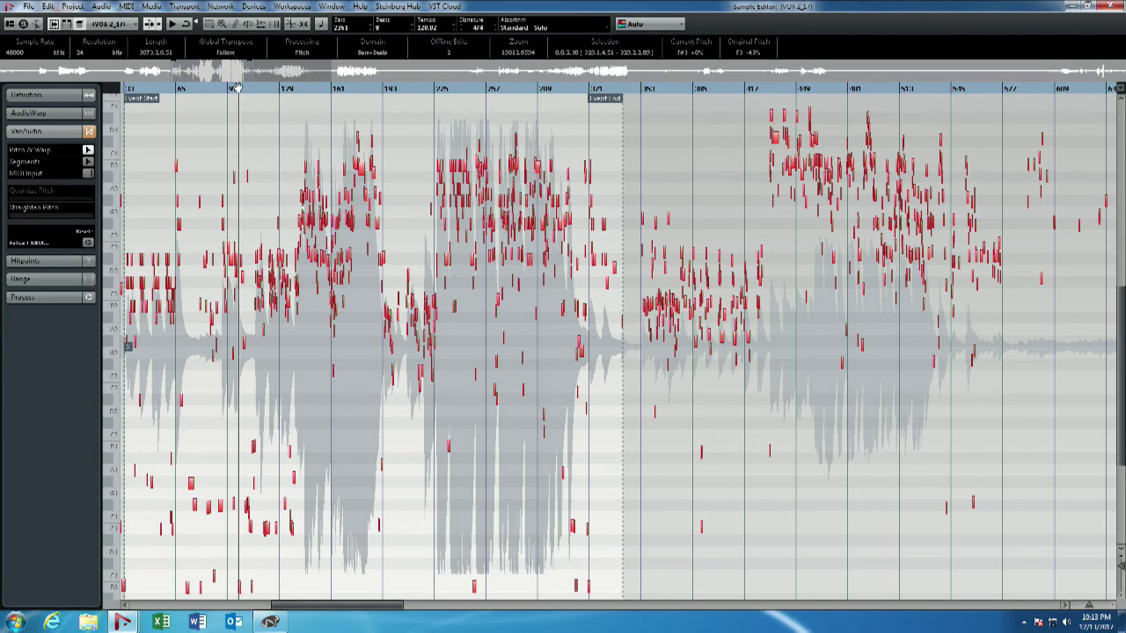